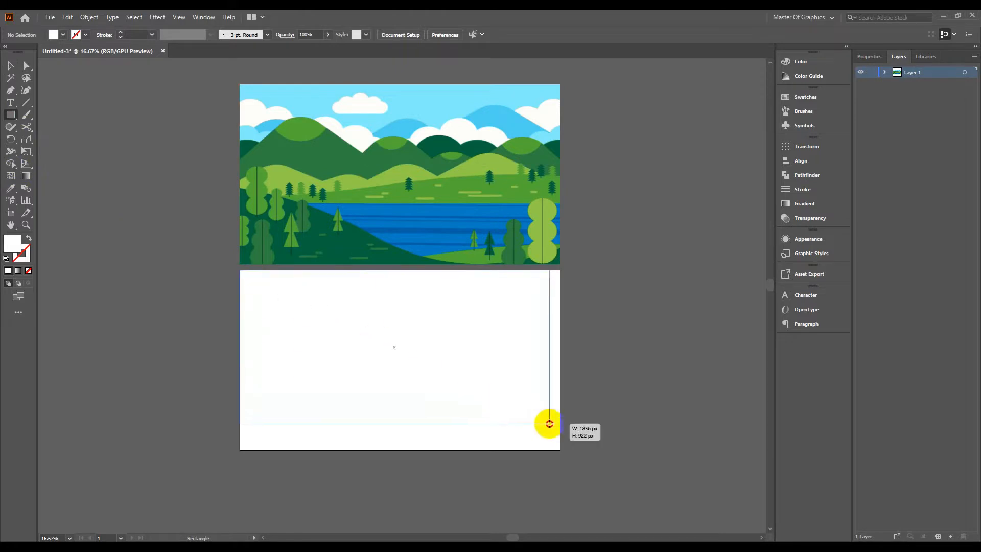
# Step: Fill the background rectangle on the lower artboard with the sky blue sampled from the reference landscape
pyautogui.click(11, 188)
pyautogui.click(319, 115)
pyautogui.click(11, 66)
pyautogui.click(138, 133)
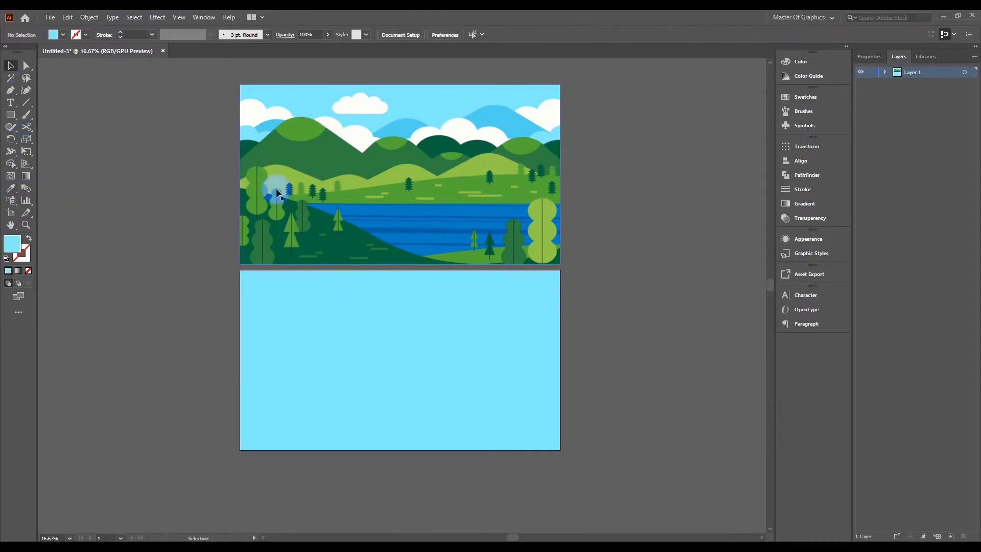
# Step: Trace the large leftmost mountain of the reference with the Pen tool, starting at the image's left edge
pyautogui.scroll(2, 387, 190)
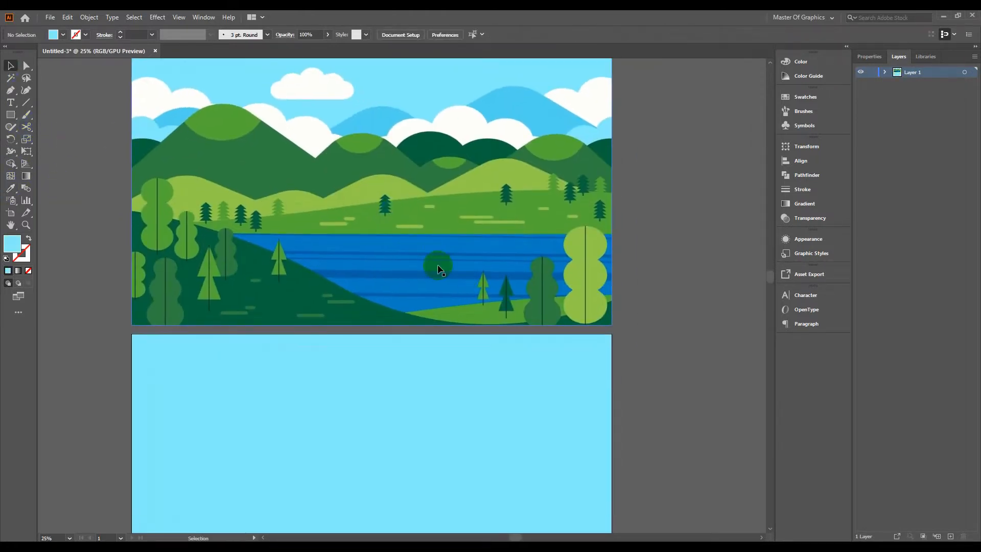
pyautogui.click(131, 168)
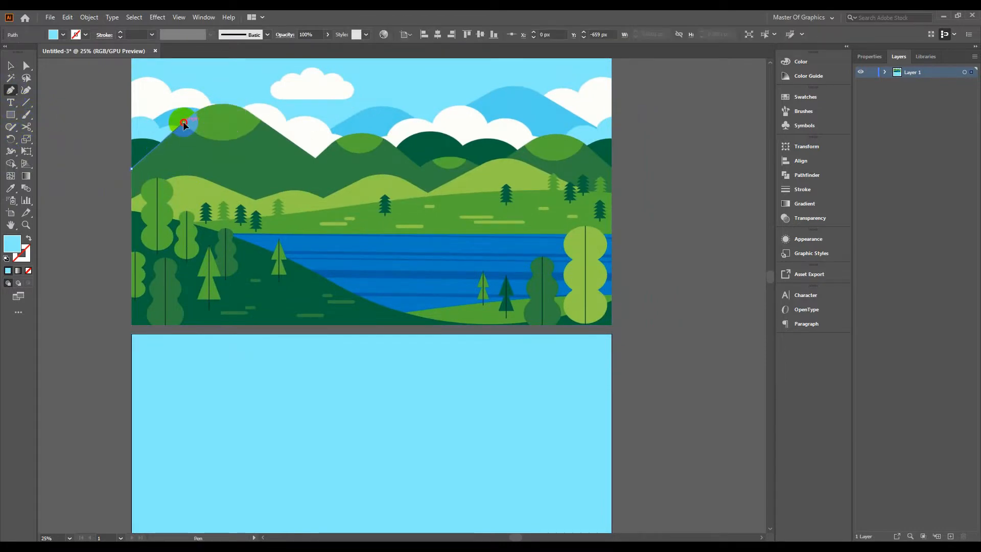
pyautogui.click(184, 122)
pyautogui.scroll(3, 264, 124)
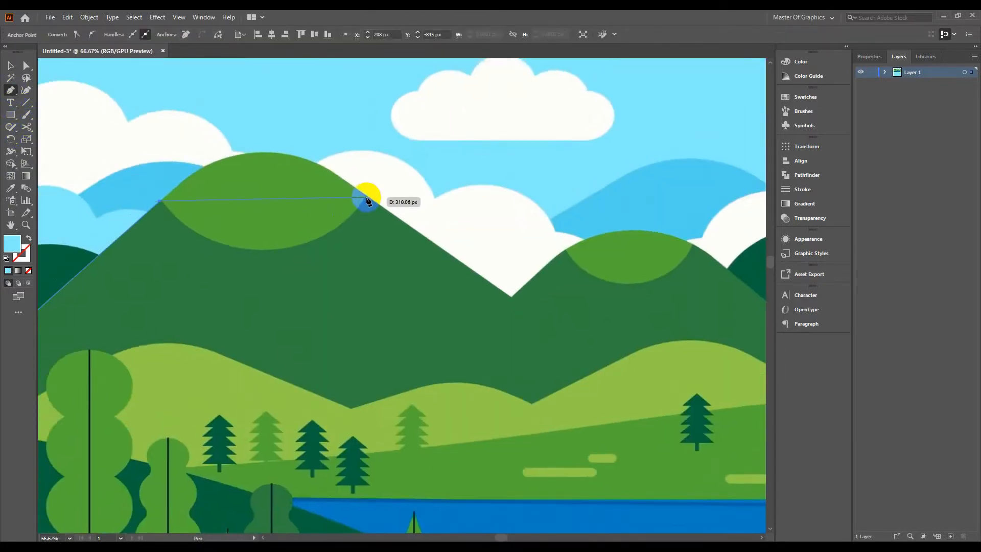
pyautogui.moveTo(261, 120); pyautogui.dragTo(305, 153)
pyautogui.moveTo(486, 297); pyautogui.dragTo(483, 301)
pyautogui.moveTo(424, 230); pyautogui.dragTo(277, 223)
# Step: Continue the Pen outline over the two smaller middle mountains to the valley before the rightmost mountain
pyautogui.click(217, 190)
pyautogui.click(364, 290)
pyautogui.moveTo(364, 290); pyautogui.dragTo(226, 324)
pyautogui.moveTo(506, 349); pyautogui.dragTo(383, 404)
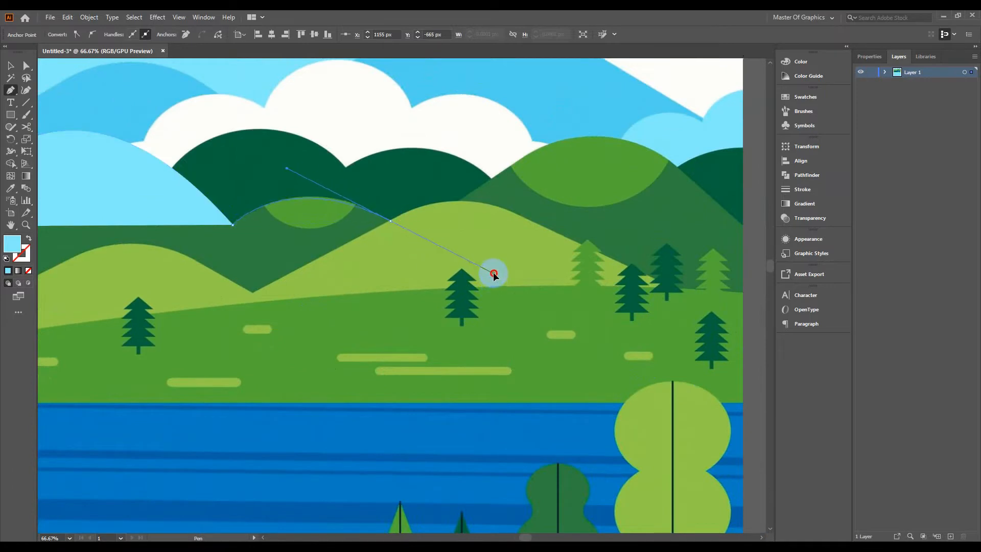
pyautogui.moveTo(493, 273); pyautogui.dragTo(487, 276)
pyautogui.moveTo(487, 276); pyautogui.dragTo(285, 294)
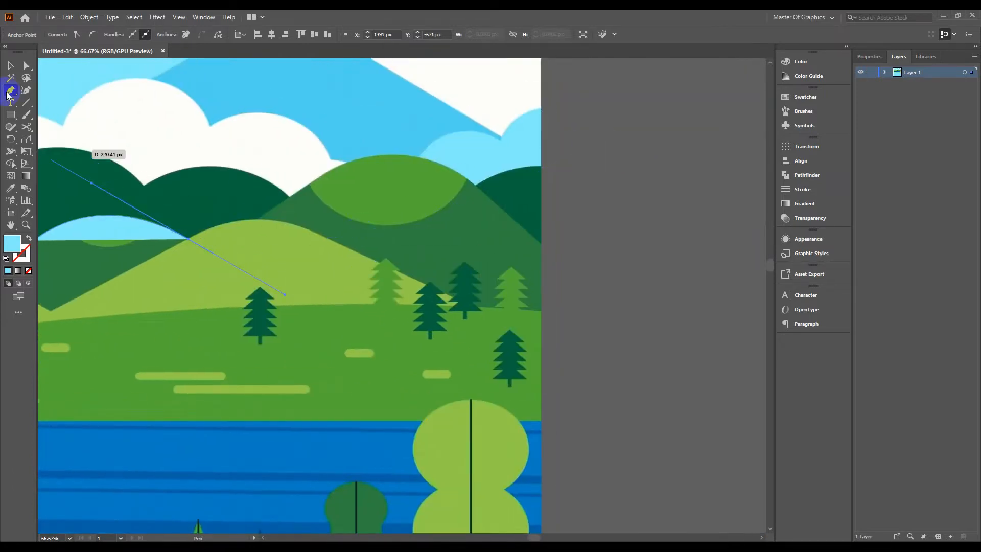
pyautogui.click(187, 238)
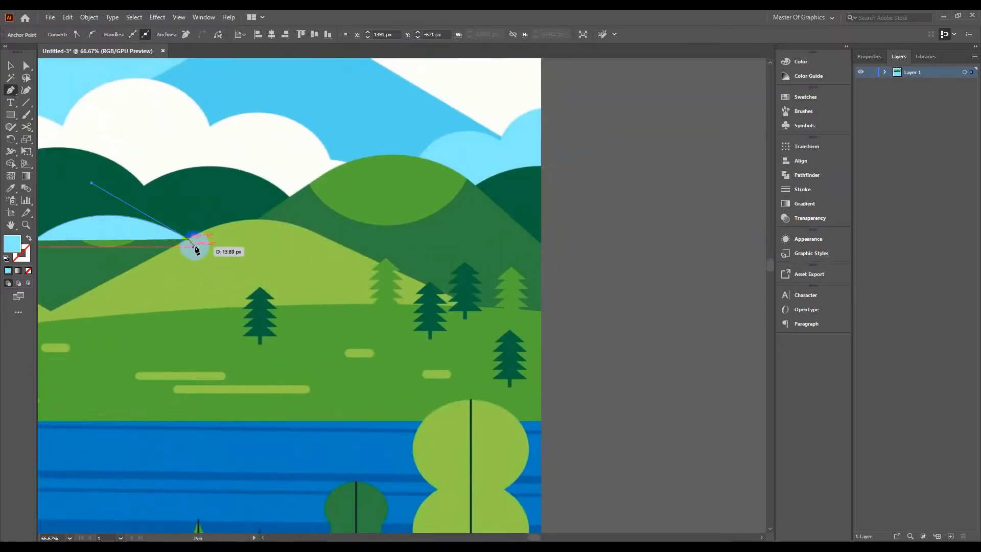
pyautogui.click(203, 251)
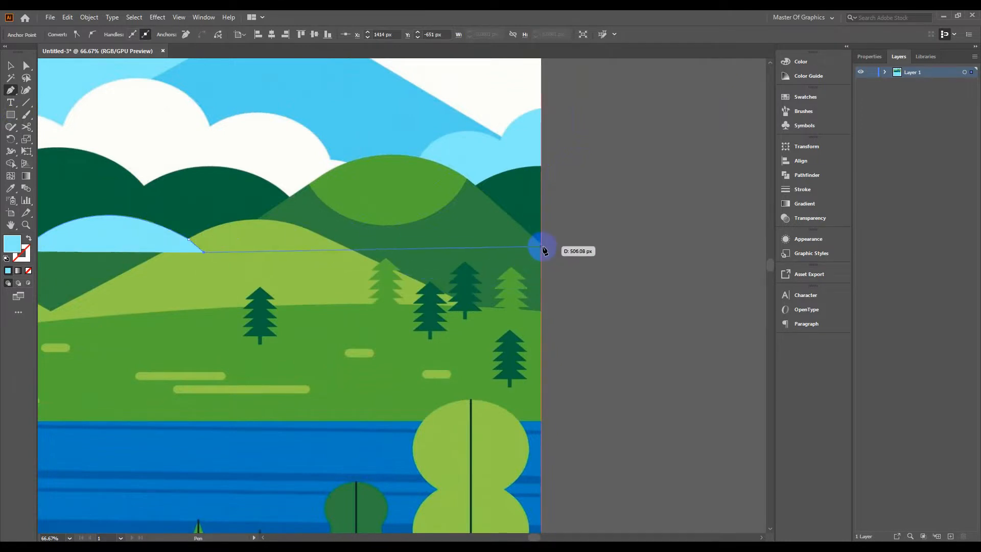
# Step: Trace the rightmost mountain's rounded peak and continue the outline down to the reference image's right edge
pyautogui.moveTo(541, 244); pyautogui.dragTo(712, 449)
pyautogui.hotkey('ctrl', 'z')
pyautogui.click(308, 184)
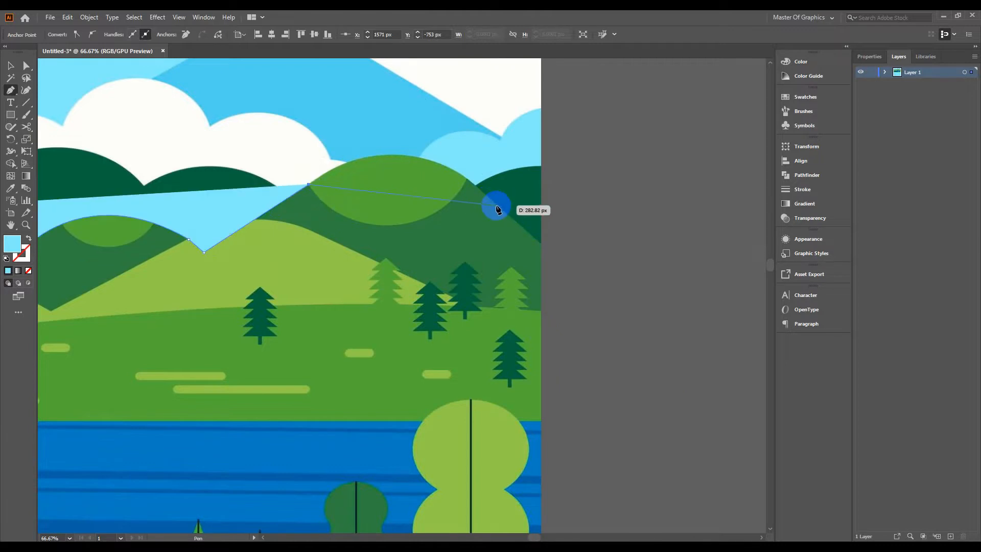
pyautogui.moveTo(495, 205); pyautogui.dragTo(597, 306)
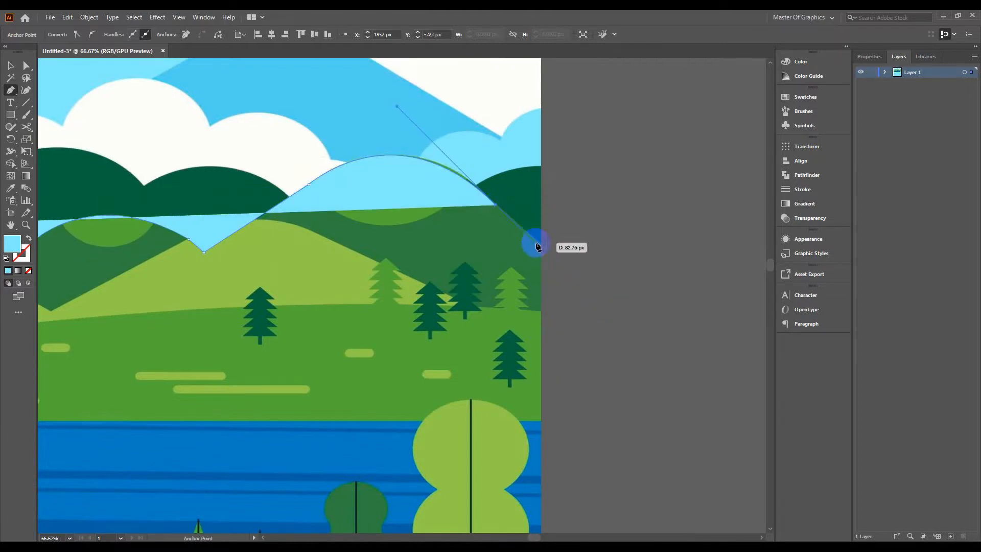
pyautogui.click(541, 244)
# Step: Close the mountain outline with straight sides and a nearly level base at about the lake's upper edge
pyautogui.scroll(-3, 513, 242)
pyautogui.click(526, 310)
pyautogui.click(48, 300)
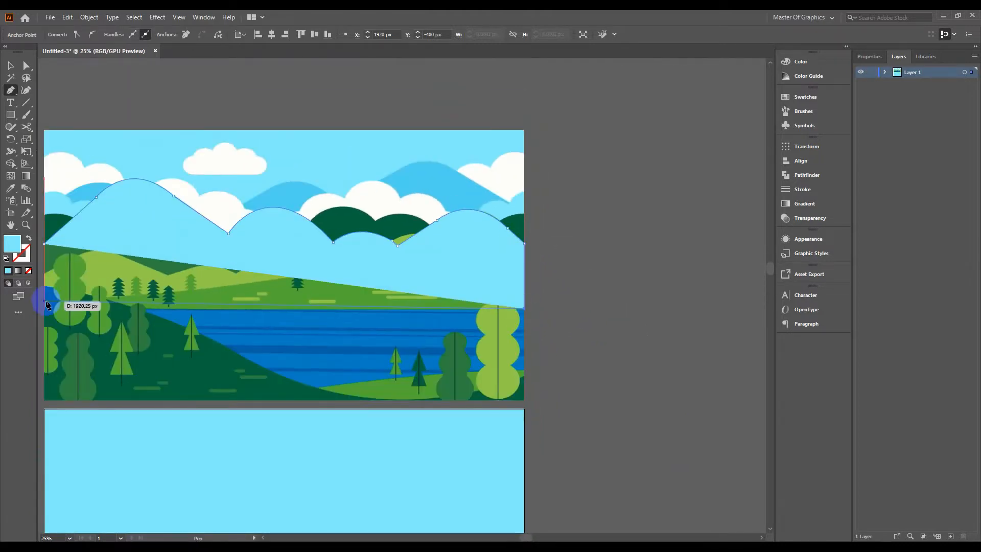
pyautogui.click(45, 243)
# Step: Fill the mountain range with the reference mountains' dark green and move it down onto the lower artboard
pyautogui.scroll(-2, 224, 273)
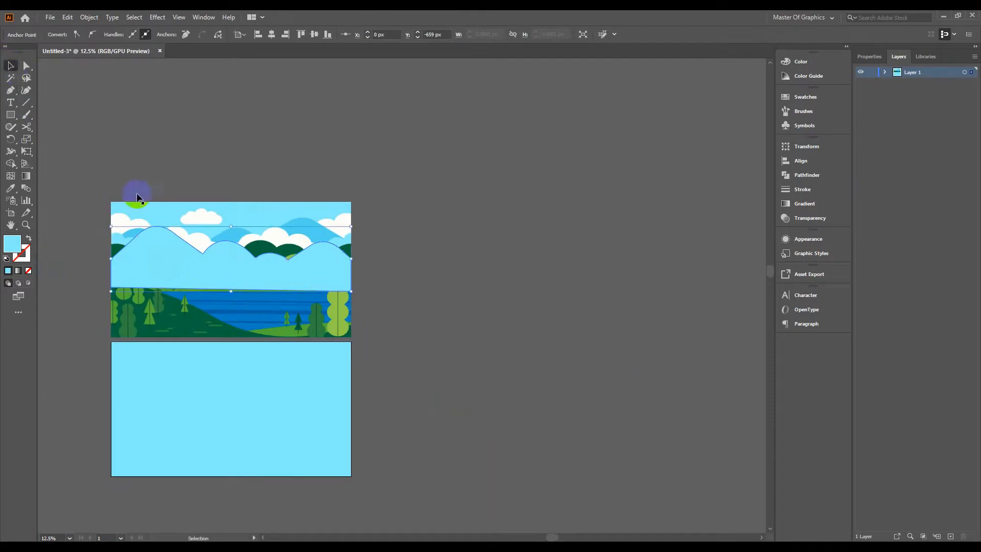
pyautogui.moveTo(176, 255); pyautogui.dragTo(176, 284)
pyautogui.click(10, 189)
pyautogui.click(185, 253)
pyautogui.click(11, 65)
pyautogui.moveTo(223, 306); pyautogui.dragTo(224, 416)
pyautogui.click(63, 344)
pyautogui.scroll(-1, 262, 398)
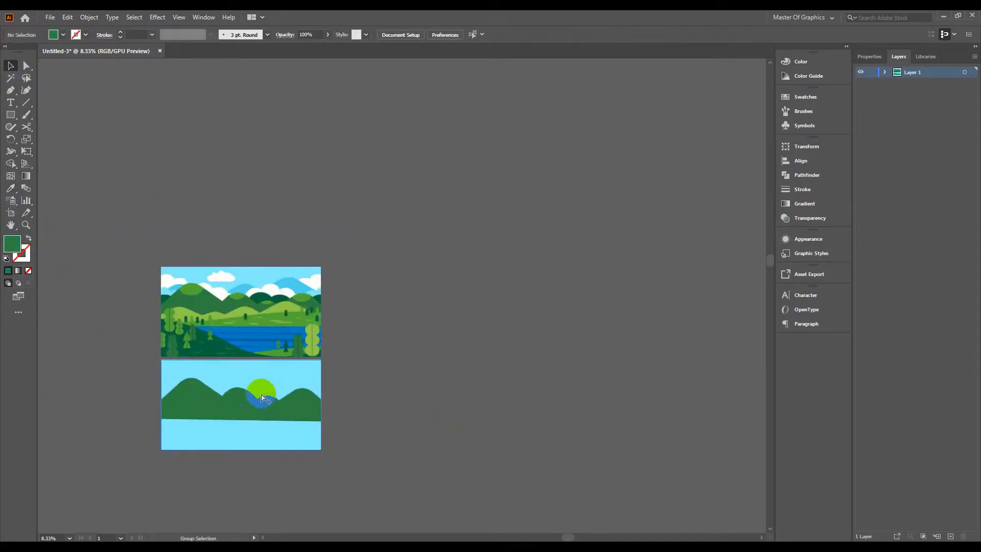
# Step: Trace the foreground hill's curve with the Pen tool, from the reference's left edge down to the bottom and up to the right edge
pyautogui.scroll(3, 262, 397)
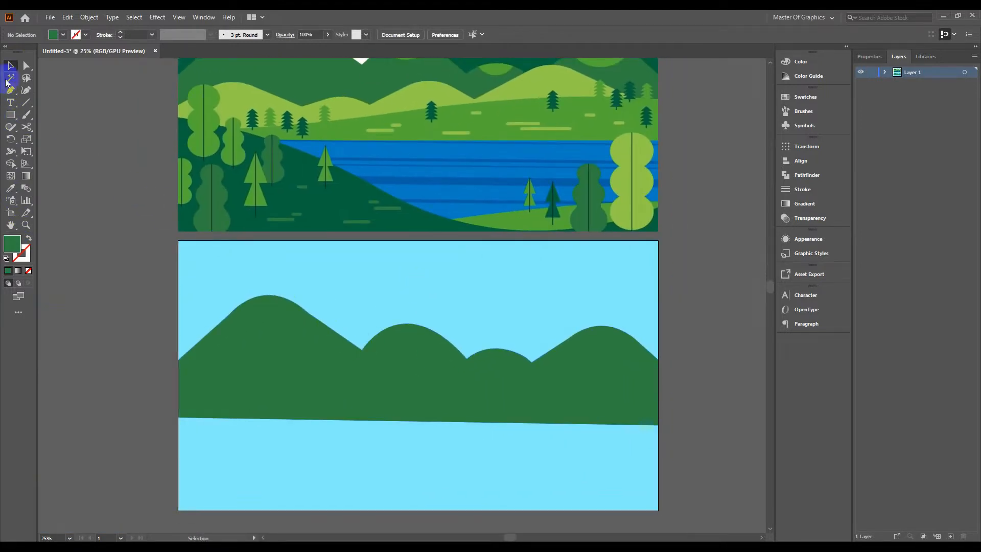
pyautogui.click(178, 117)
pyautogui.click(369, 182)
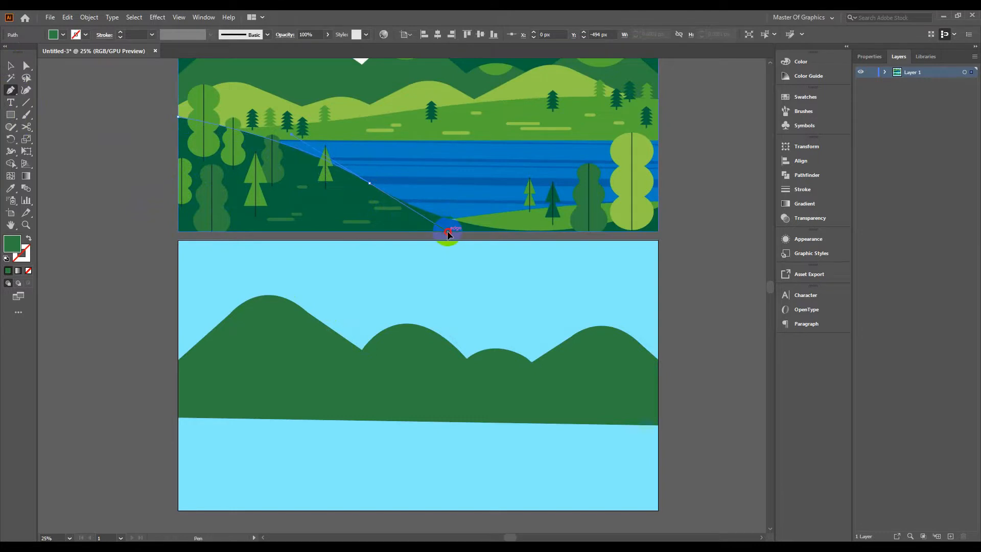
pyautogui.moveTo(446, 231); pyautogui.dragTo(219, 274)
pyautogui.click(421, 271)
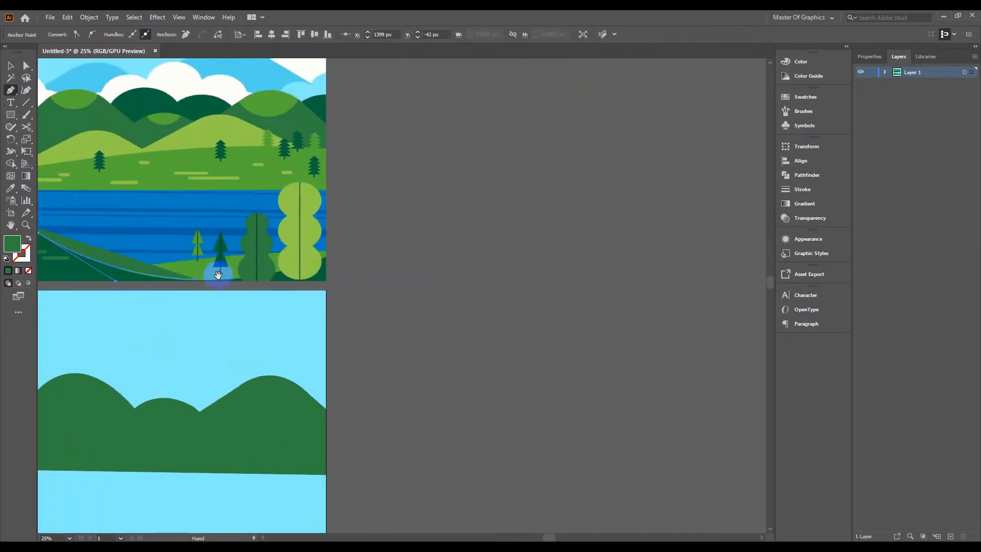
pyautogui.moveTo(403, 227); pyautogui.dragTo(413, 226)
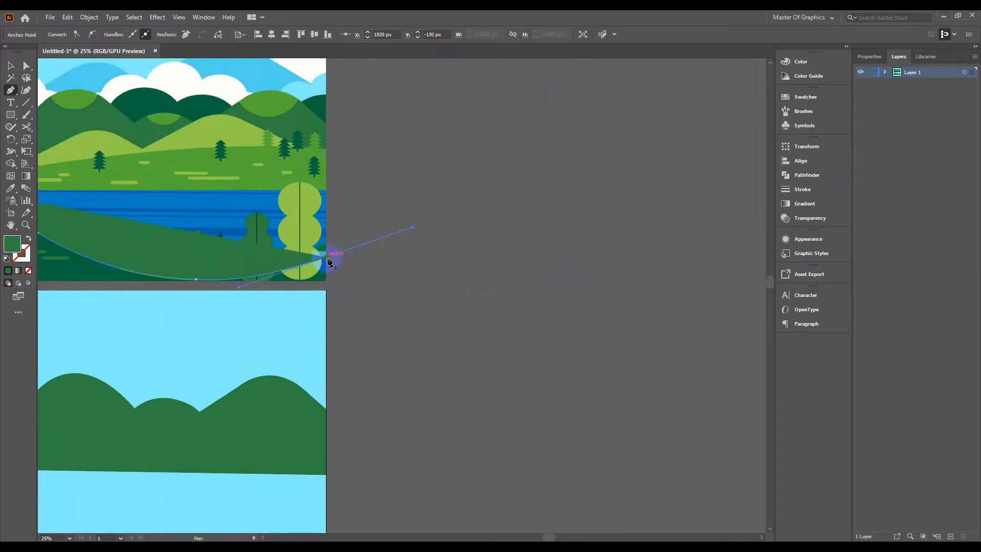
# Step: Close the foreground hill along the reference's bottom edge and move it to the bottom of the lower artboard
pyautogui.click(326, 257)
pyautogui.click(326, 280)
pyautogui.moveTo(287, 284); pyautogui.dragTo(576, 266)
pyautogui.click(135, 262)
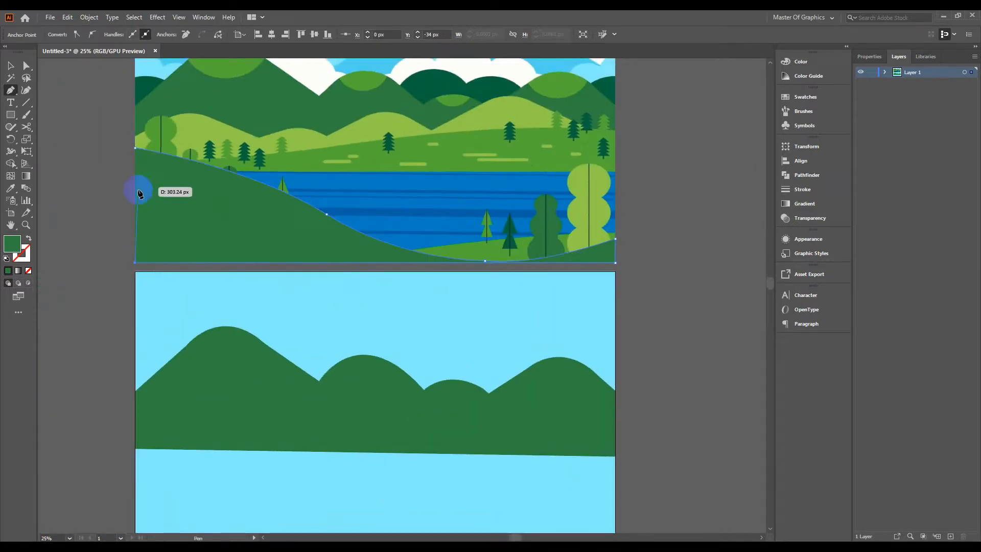
pyautogui.click(10, 66)
pyautogui.moveTo(215, 223); pyautogui.dragTo(216, 388)
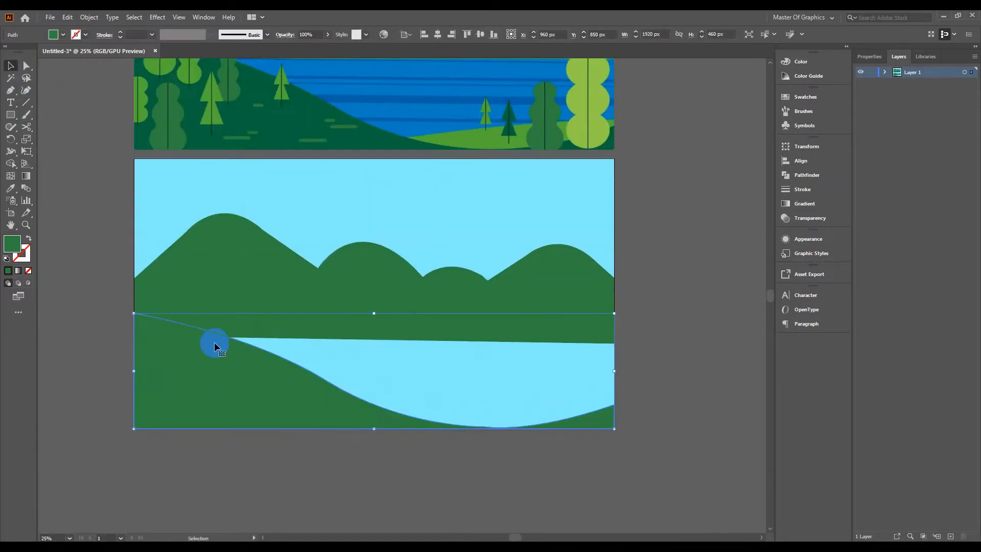
# Step: Move the mountain range off the lower artboard to the empty canvas on the right and clear the selection
pyautogui.click(178, 240)
pyautogui.moveTo(177, 237); pyautogui.dragTo(220, 355)
pyautogui.moveTo(278, 354); pyautogui.dragTo(160, 231)
pyautogui.scroll(-2, 182, 243)
pyautogui.moveTo(204, 258); pyautogui.dragTo(626, 207)
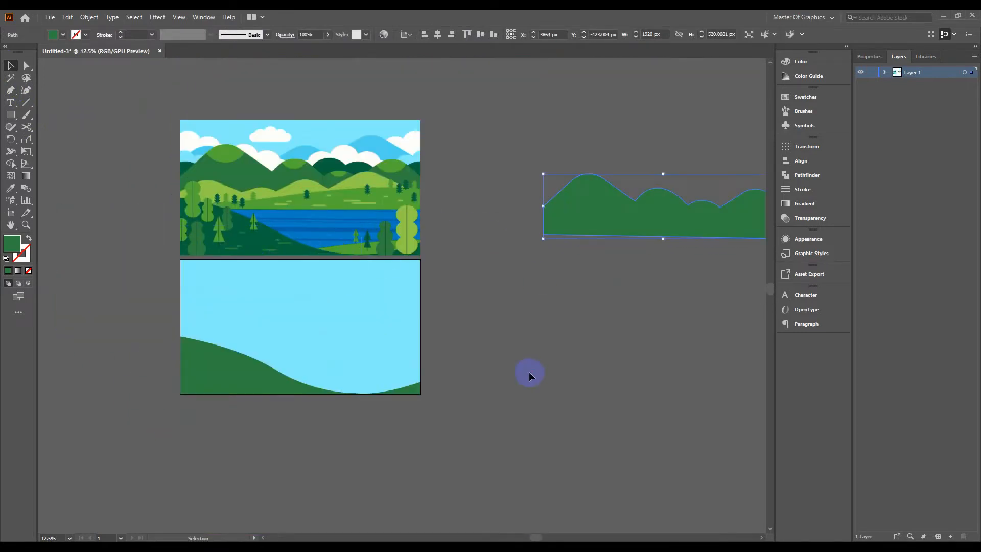
pyautogui.click(471, 345)
pyautogui.hotkey('ctrl', '2')
pyautogui.press('Return')
# Step: Draw a curved bank shape with the Pen tool in the lower artboard's bottom-right corner, rising toward the right edge
pyautogui.scroll(2, 480, 329)
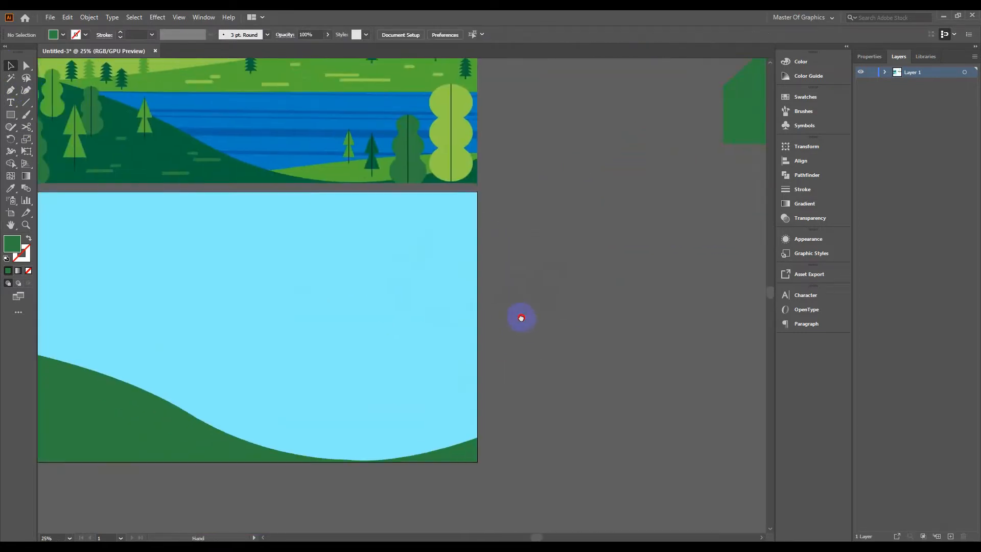
pyautogui.click(10, 91)
pyautogui.click(494, 389)
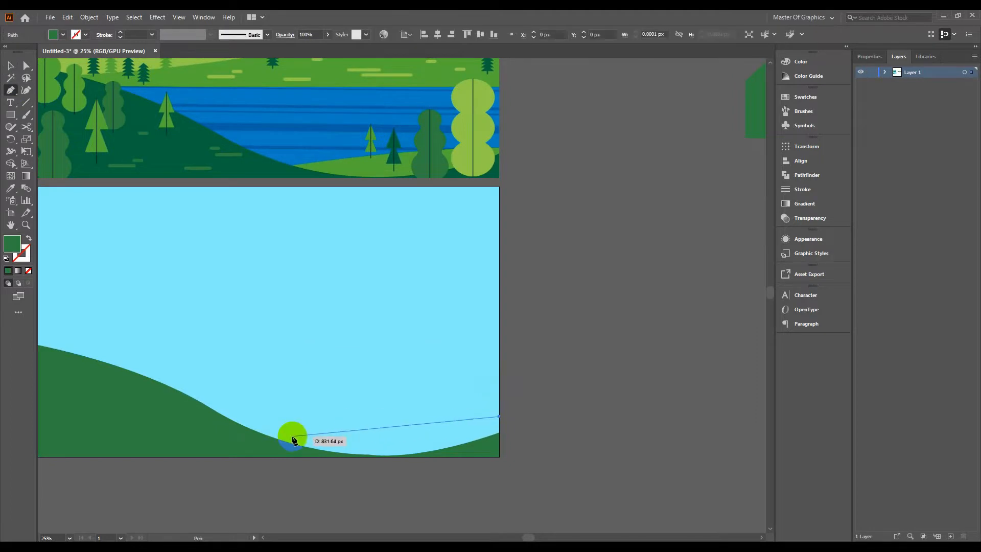
pyautogui.moveTo(229, 455); pyautogui.dragTo(205, 483)
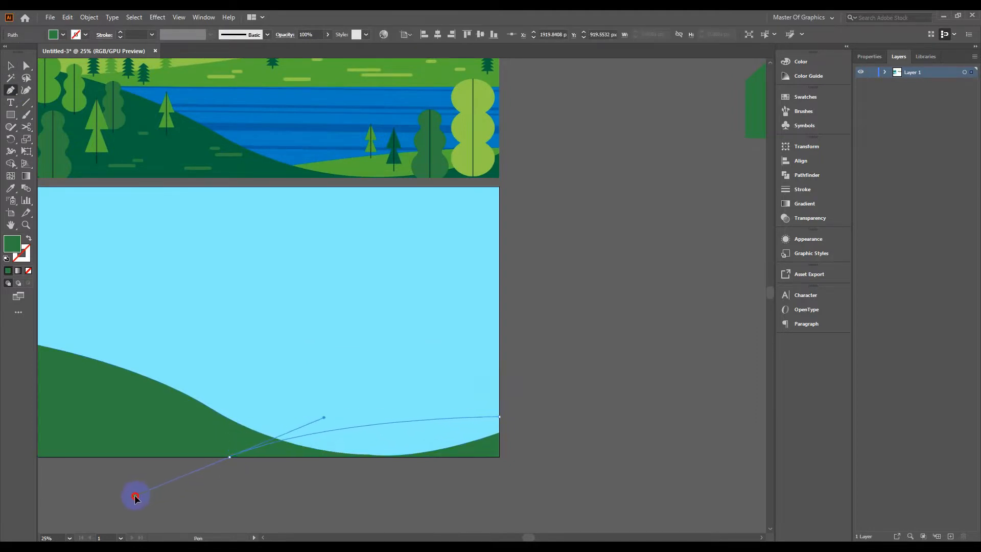
pyautogui.moveTo(136, 495); pyautogui.dragTo(136, 495)
pyautogui.click(229, 456)
pyautogui.click(499, 456)
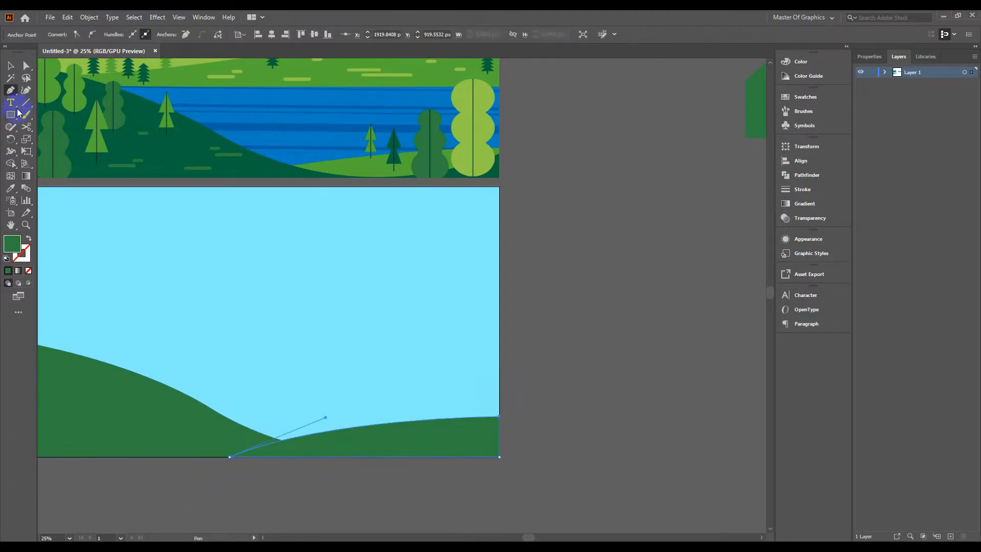
# Step: Fill the new bank shape with the lighter green sampled from the reference's right lakeshore
pyautogui.click(10, 188)
pyautogui.click(367, 171)
pyautogui.press('v')
# Step: Arrange the light green bank behind the dark green foreground hill but in front of the sky background
pyautogui.rightClick(390, 440)
pyautogui.moveTo(434, 389)
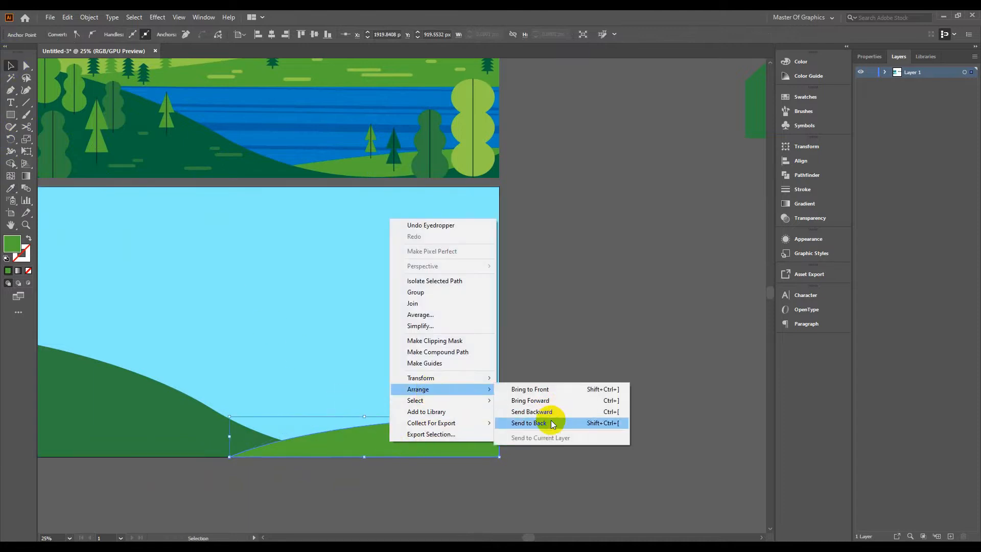
pyautogui.click(551, 423)
pyautogui.rightClick(457, 431)
pyautogui.moveTo(507, 380)
pyautogui.click(600, 392)
pyautogui.rightClick(453, 435)
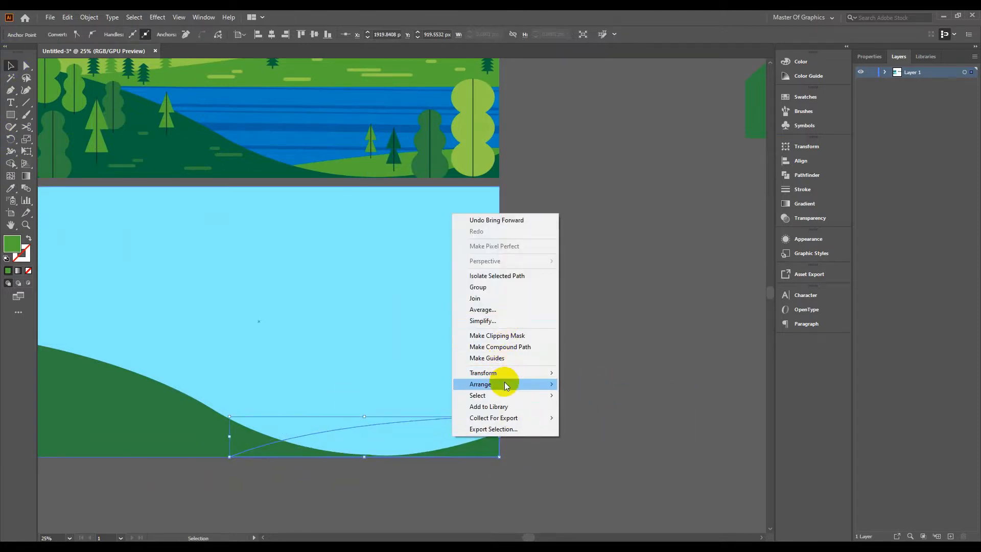
pyautogui.click(582, 394)
pyautogui.click(582, 393)
pyautogui.scroll(-1, 501, 377)
pyautogui.moveTo(332, 315); pyautogui.dragTo(394, 340)
pyautogui.click(187, 328)
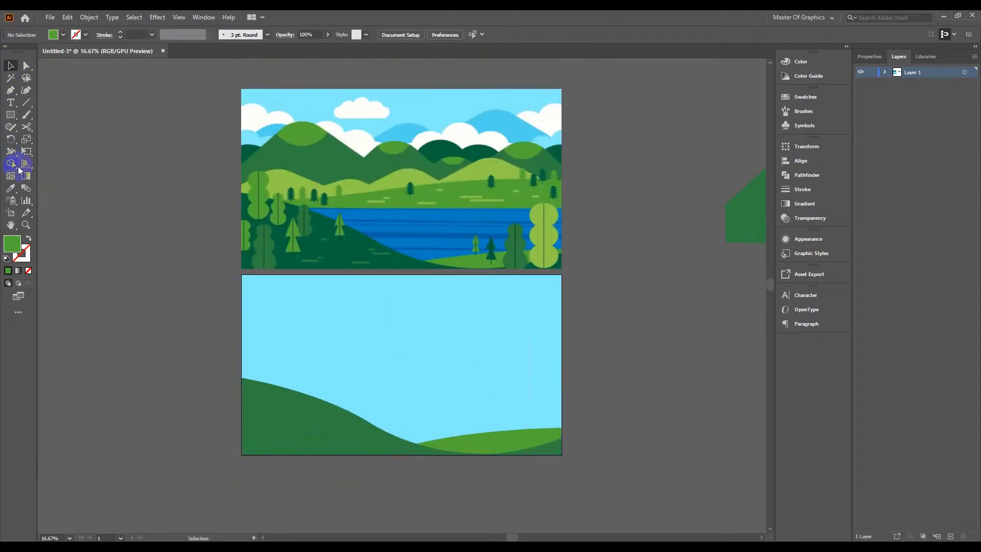
# Step: Draw a rectangle of 1920 × 348 px across the lower artboard's bottom and fill it with the reference's lake blue
pyautogui.click(10, 115)
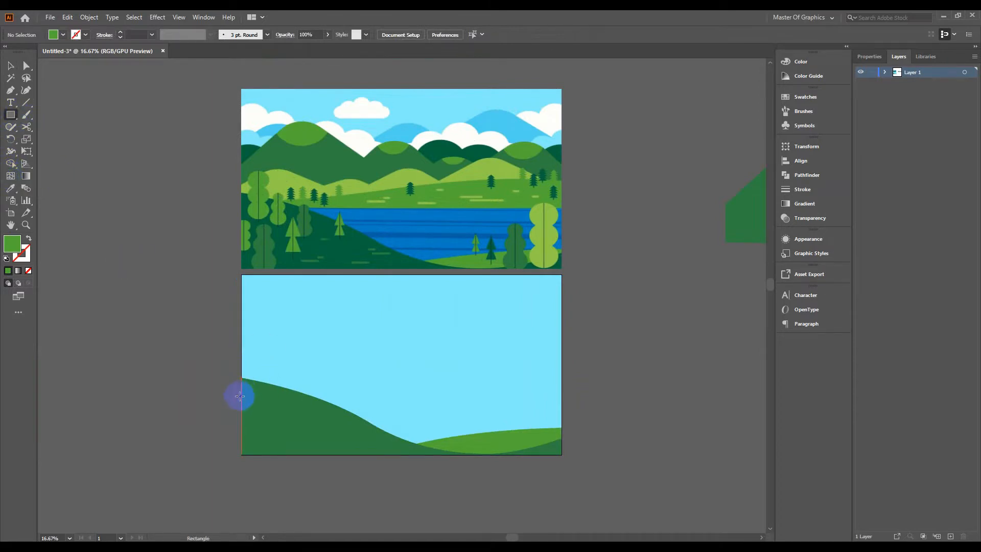
pyautogui.moveTo(239, 396)
pyautogui.mouseDown()
pyautogui.moveTo(540, 422)
pyautogui.moveTo(565, 444)
pyautogui.moveTo(561, 454)
pyautogui.mouseUp()
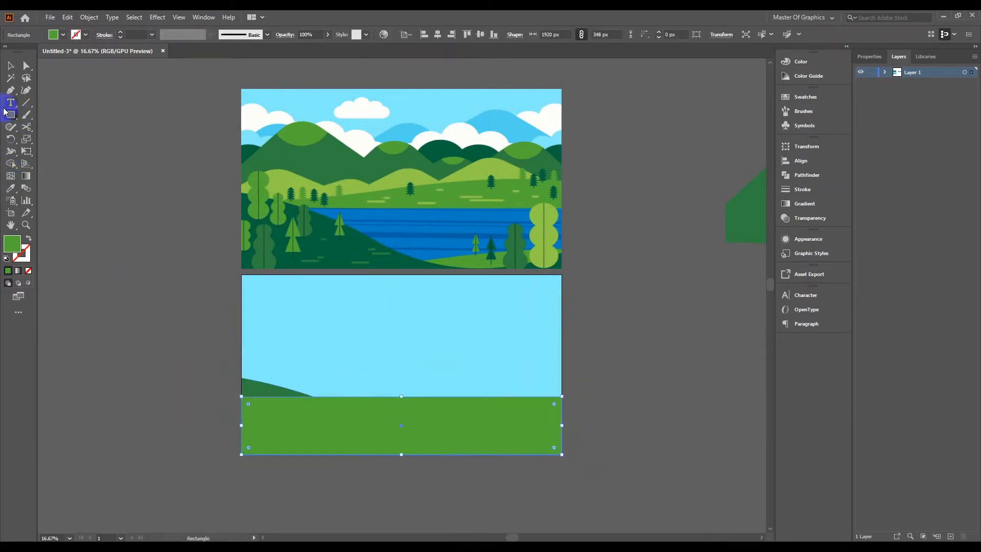
pyautogui.click(10, 188)
pyautogui.click(406, 217)
# Step: Send the blue water rectangle behind the foreground hill and green bank, and raise its top edge slightly
pyautogui.click(10, 65)
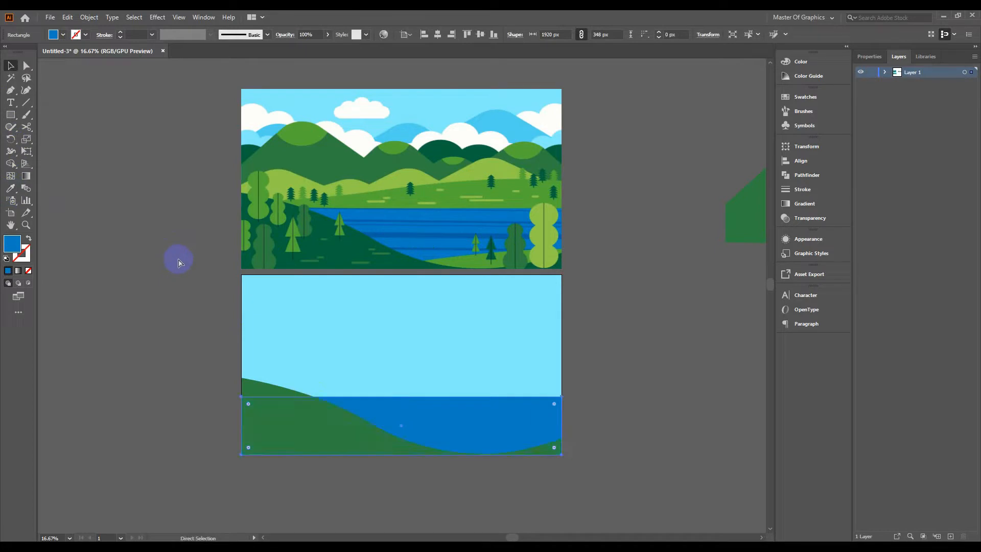
pyautogui.hotkey('ctrl', '[')
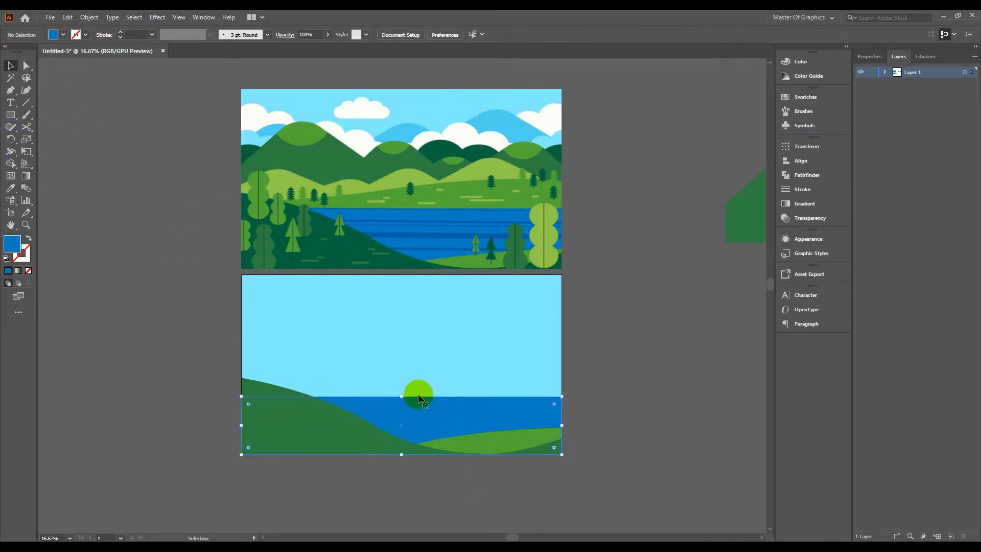
pyautogui.moveTo(402, 395); pyautogui.dragTo(401, 392)
pyautogui.click(215, 397)
# Step: Draw a gently rising hill shape with the Pen tool across the lower artboard's full width, along the lake's far shore
pyautogui.scroll(1, 351, 409)
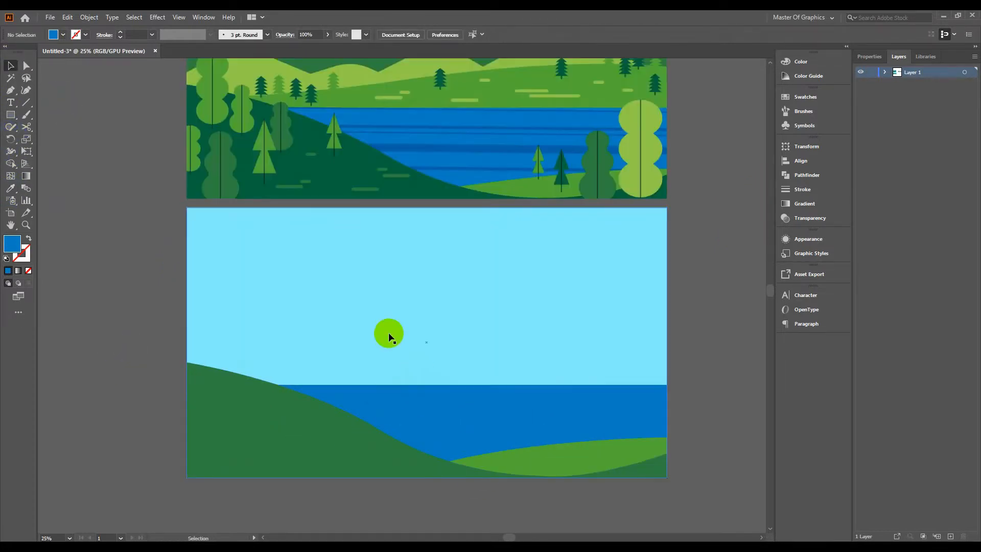
pyautogui.moveTo(367, 315); pyautogui.dragTo(376, 374)
pyautogui.press('p')
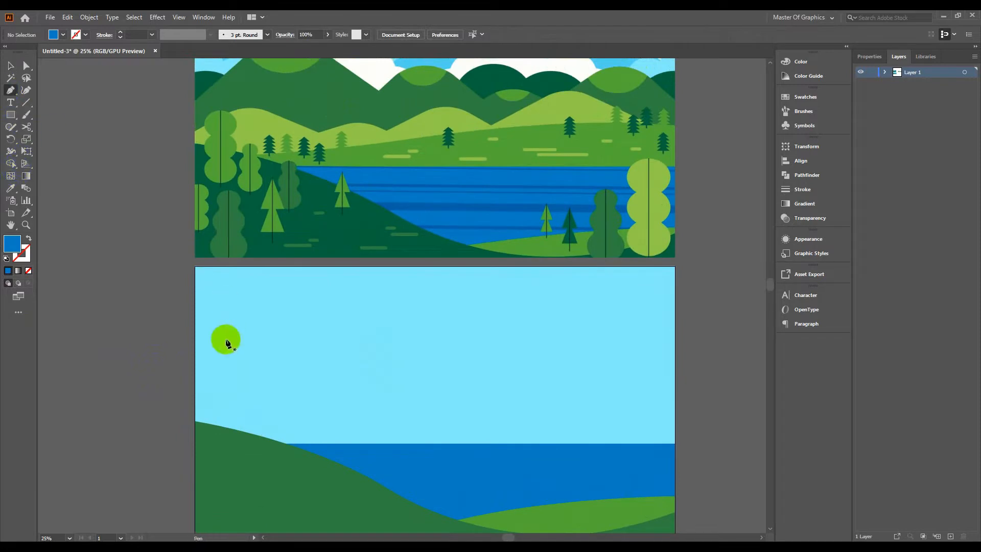
pyautogui.click(194, 443)
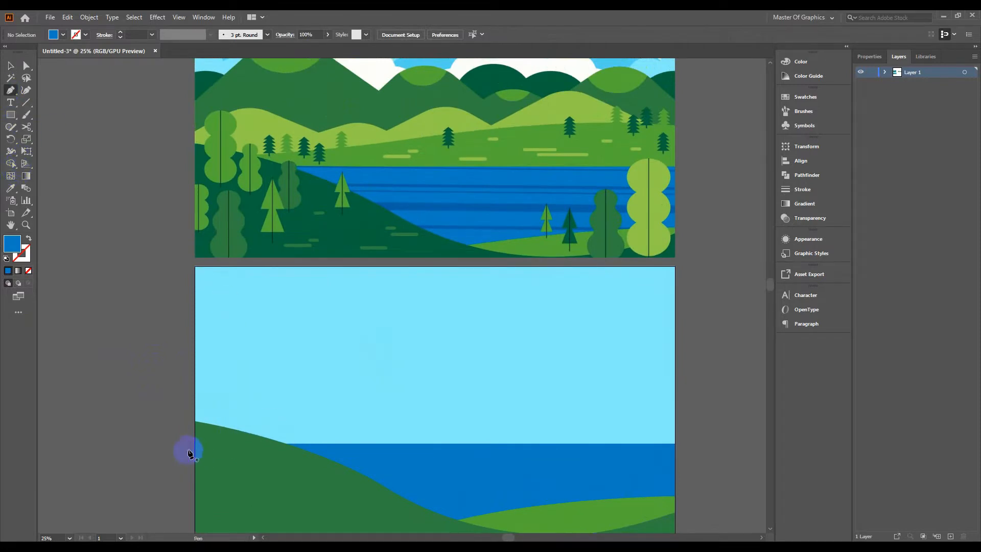
pyautogui.moveTo(471, 415); pyautogui.dragTo(571, 390)
pyautogui.click(471, 414)
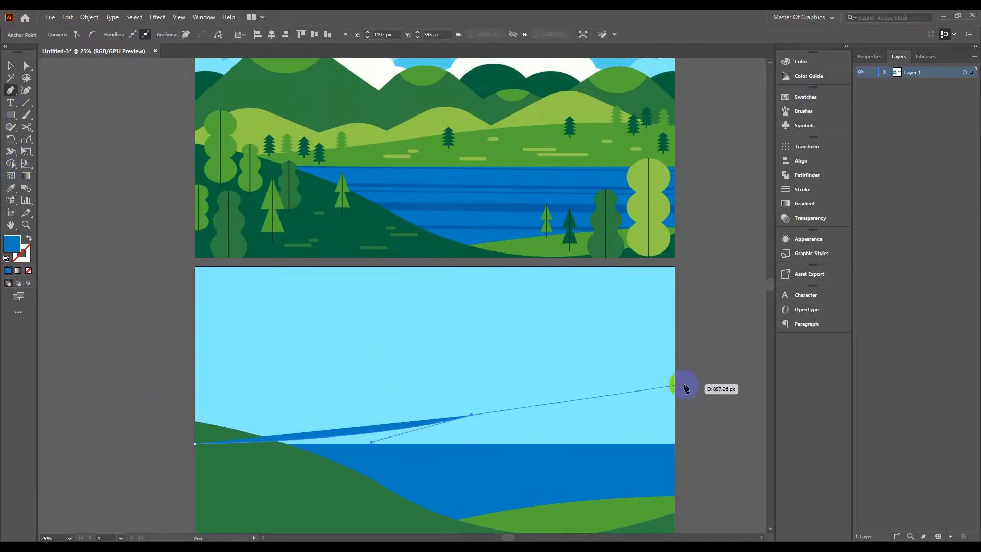
pyautogui.click(674, 411)
pyautogui.moveTo(744, 443); pyautogui.dragTo(751, 438)
pyautogui.click(675, 411)
pyautogui.click(674, 463)
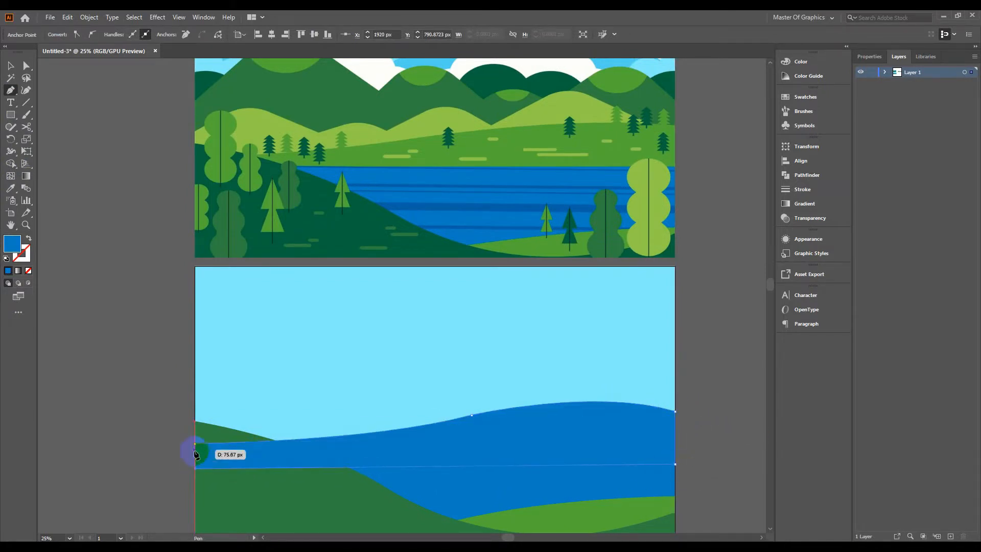
# Step: Fill the new far-shore hill with the medium green sampled from the reference
pyautogui.click(12, 189)
pyautogui.click(285, 153)
pyautogui.click(6, 68)
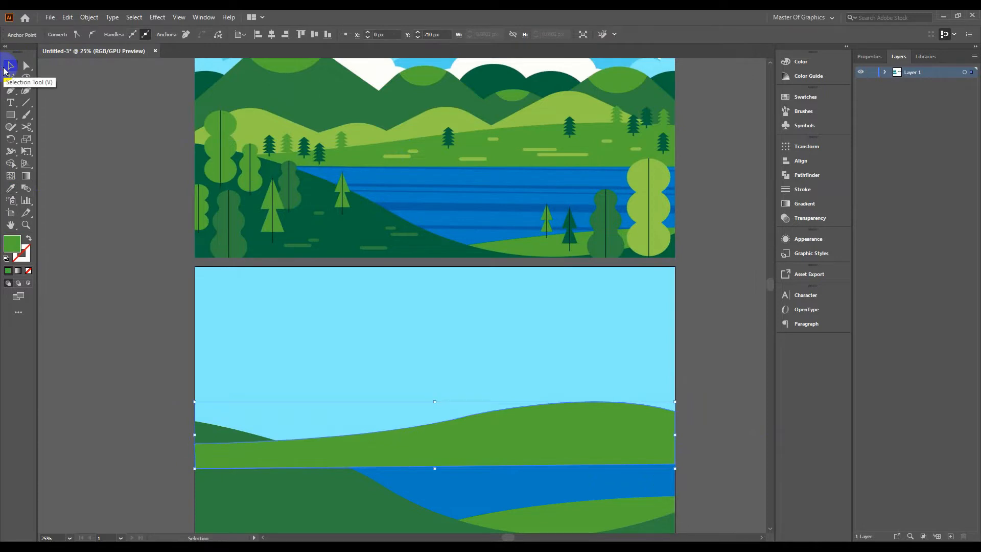
# Step: Send the far-shore hill behind the foreground hill and the water, and move it slightly upward
pyautogui.hotkey('ctrl', '[')
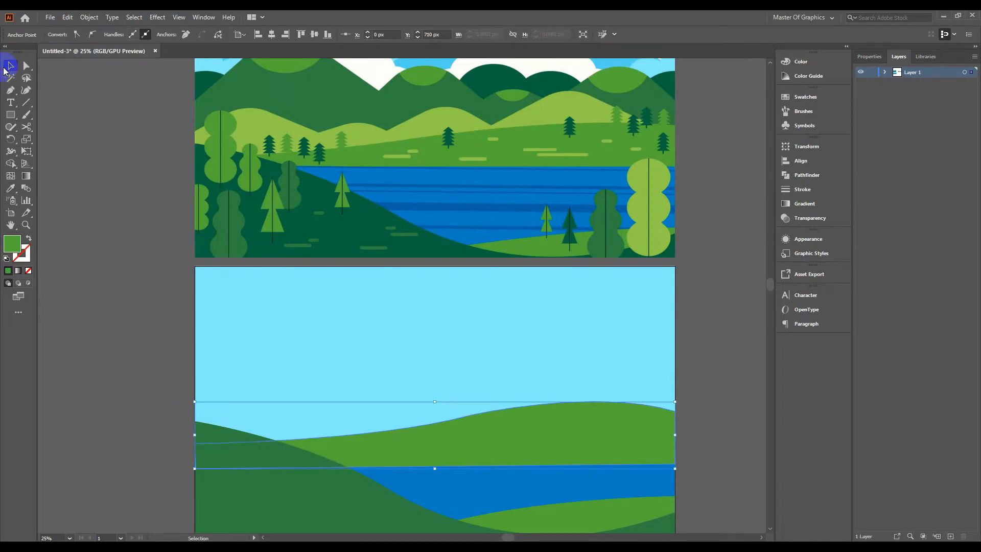
pyautogui.hotkey('ctrl', '[')
pyautogui.click(83, 114)
pyautogui.moveTo(534, 419); pyautogui.dragTo(539, 410)
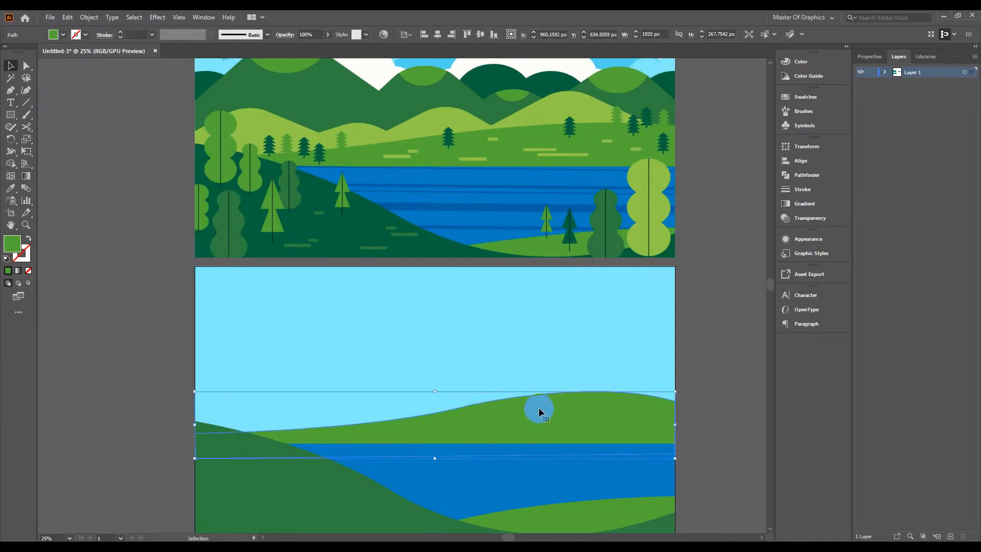
pyautogui.click(658, 360)
pyautogui.click(688, 423)
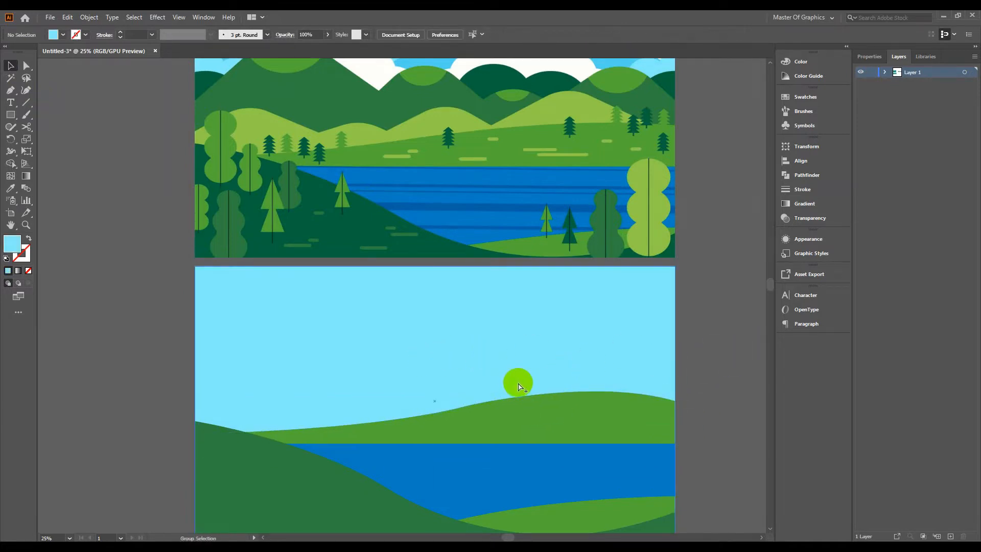
# Step: Move the dark green mountain range from beside the artboards onto the lower artboard, aligned with its side edges above the lake
pyautogui.scroll(-2, 517, 383)
pyautogui.scroll(4, 593, 351)
pyautogui.scroll(-3, 545, 331)
pyautogui.hscroll(1, 544, 330)
pyautogui.moveTo(645, 342); pyautogui.dragTo(314, 450)
pyautogui.click(545, 424)
pyautogui.click(387, 434)
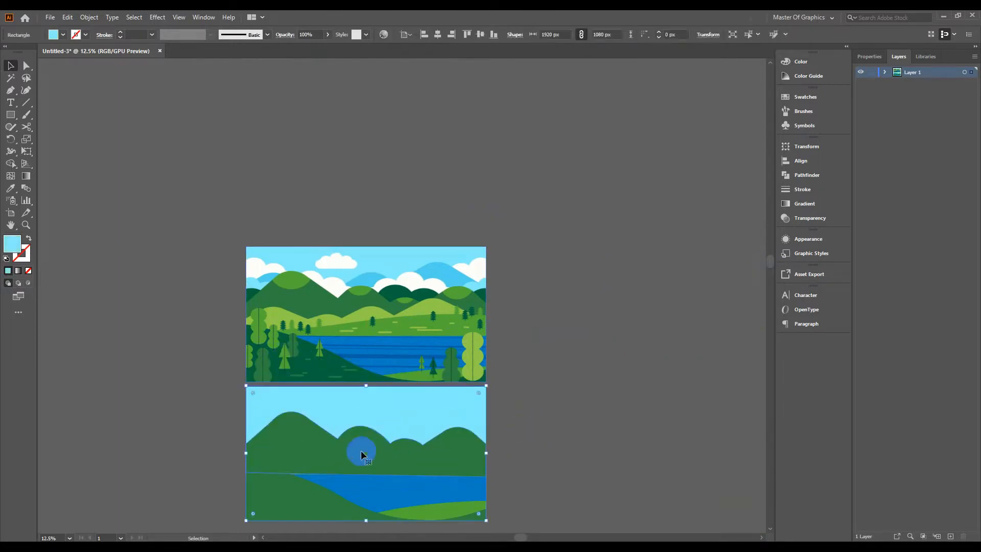
pyautogui.click(354, 449)
pyautogui.click(549, 424)
pyautogui.click(458, 454)
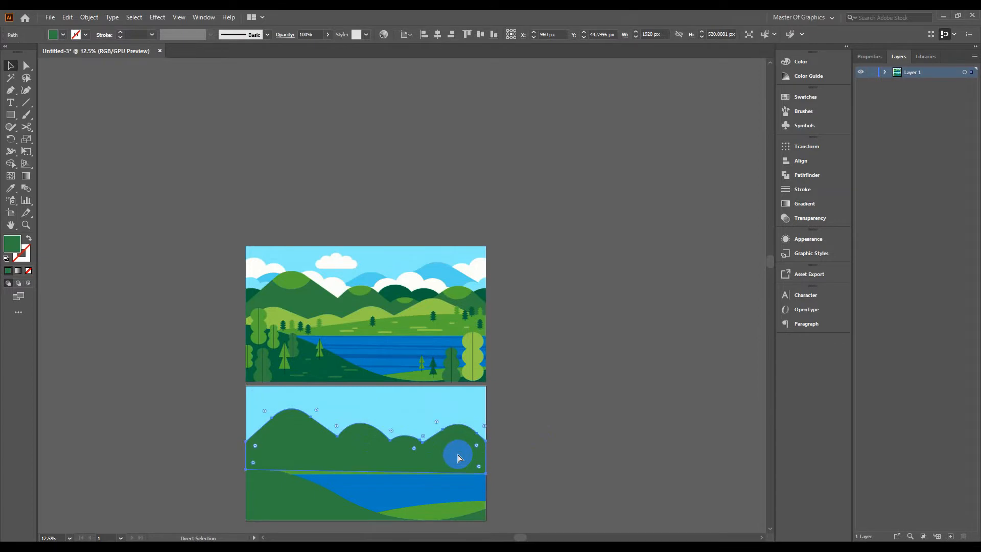
# Step: Arrange the mountain range behind the far-shore hill and water but in front of the sky background
pyautogui.hotkey('ctrl', 'shift', '[')
pyautogui.hotkey('ctrl', ']')
pyautogui.click(609, 397)
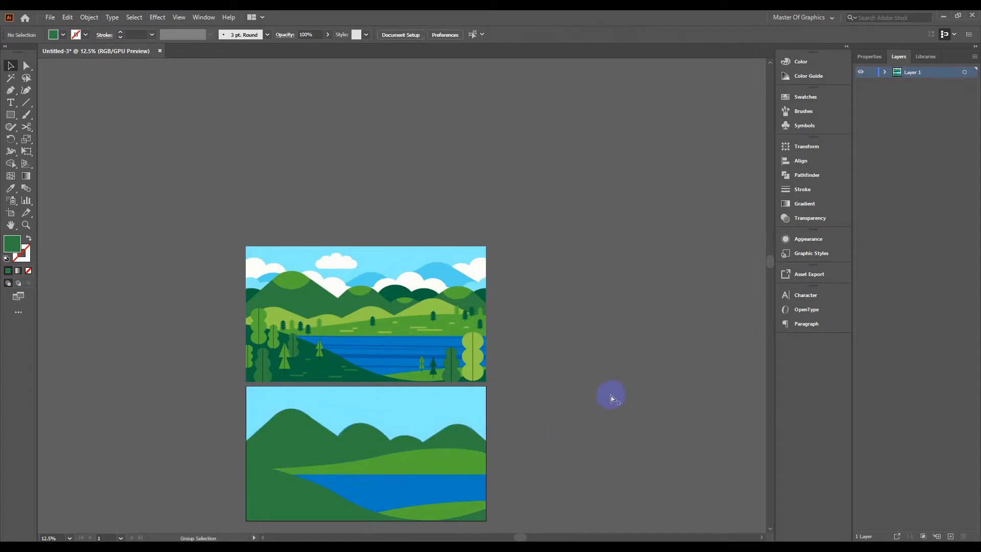
# Step: Start a Pen path on the reference's left edge, from the lake's far shoreline up to the yellow-green hills' ridge
pyautogui.hscroll(-1, 604, 392)
pyautogui.scroll(1, 586, 411)
pyautogui.moveTo(542, 411); pyautogui.dragTo(754, 310)
pyautogui.scroll(1, 564, 391)
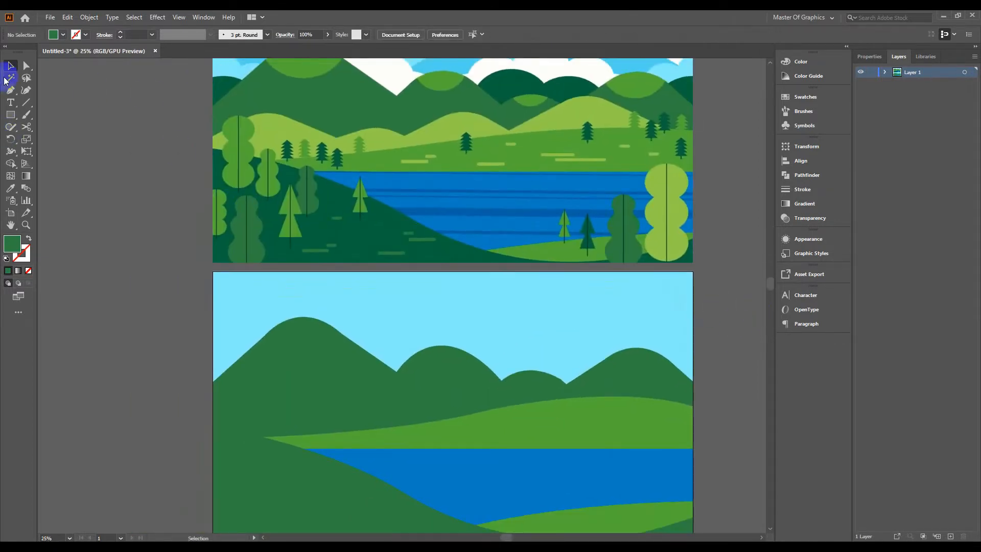
pyautogui.click(10, 90)
pyautogui.click(212, 173)
pyautogui.click(212, 135)
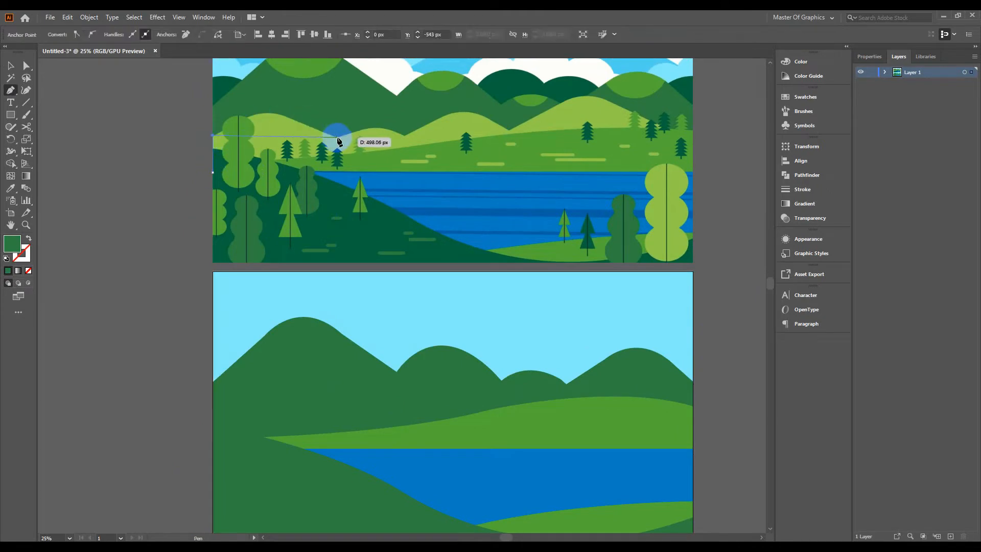
pyautogui.moveTo(337, 137); pyautogui.dragTo(420, 197)
pyautogui.hotkey('ctrl', 'z')
pyautogui.moveTo(302, 124); pyautogui.dragTo(354, 154)
pyautogui.hotkey('ctrl', 'z')
# Step: Trace the reference's first yellow-green hill over its rounded crest down to the adjoining valley
pyautogui.click(242, 120)
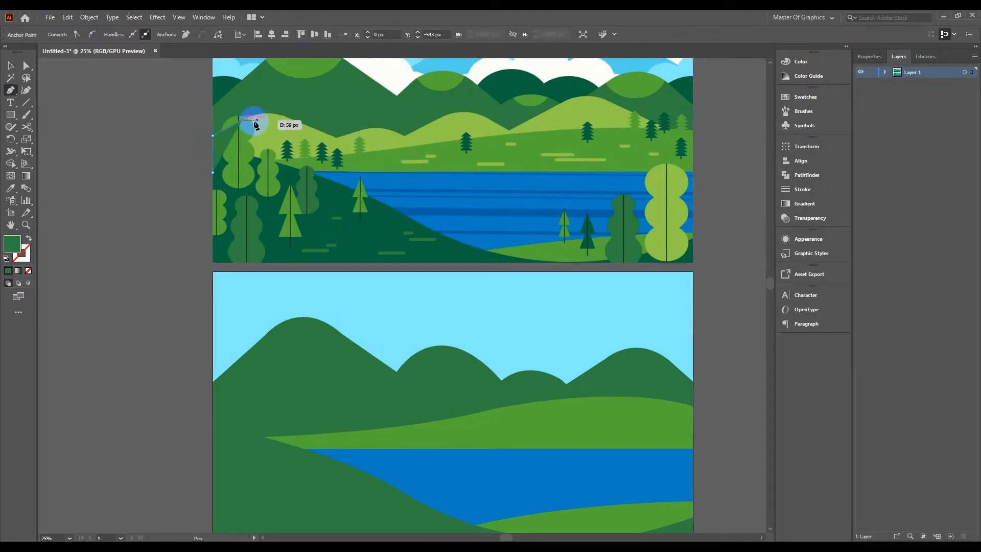
pyautogui.moveTo(291, 120); pyautogui.dragTo(319, 138)
pyautogui.click(337, 137)
pyautogui.press('space')
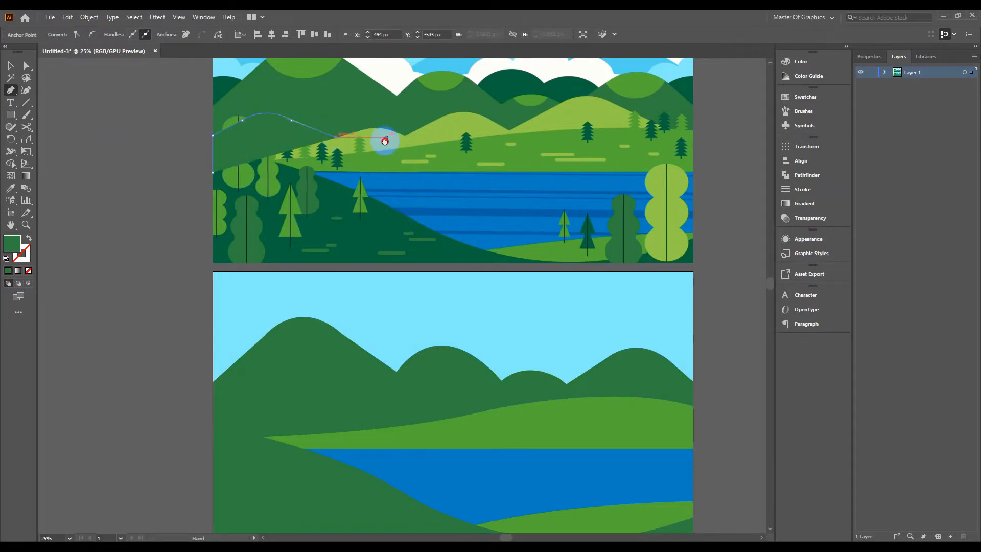
pyautogui.click(358, 151)
pyautogui.moveTo(385, 140); pyautogui.dragTo(387, 171)
pyautogui.press('space')
pyautogui.moveTo(408, 144); pyautogui.dragTo(301, 155)
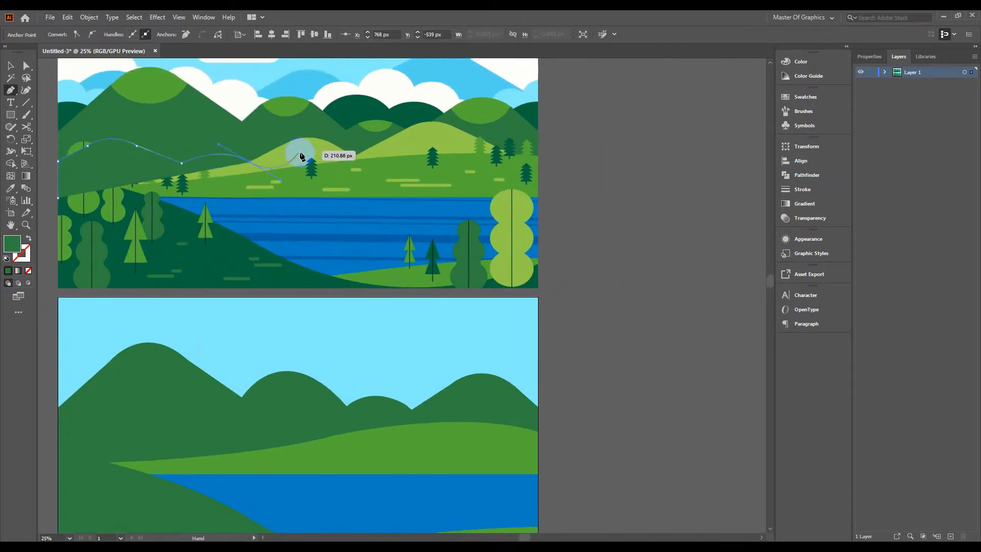
pyautogui.click(250, 161)
pyautogui.hotkey('ctrl', 'z')
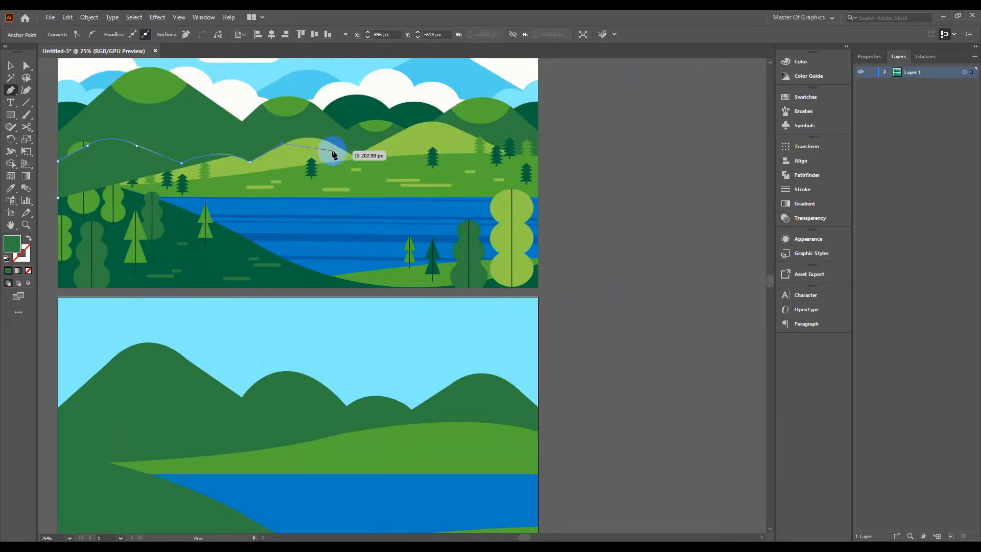
pyautogui.hotkey('ctrl', 'z')
# Step: Continue the ridge path over the reference's second and third yellow-green hills, with sharp corners in the valleys
pyautogui.rightClick(203, 146)
pyautogui.click(181, 163)
pyautogui.moveTo(205, 165); pyautogui.dragTo(206, 164)
pyautogui.moveTo(250, 163); pyautogui.dragTo(278, 185)
pyautogui.click(251, 163)
pyautogui.click(283, 143)
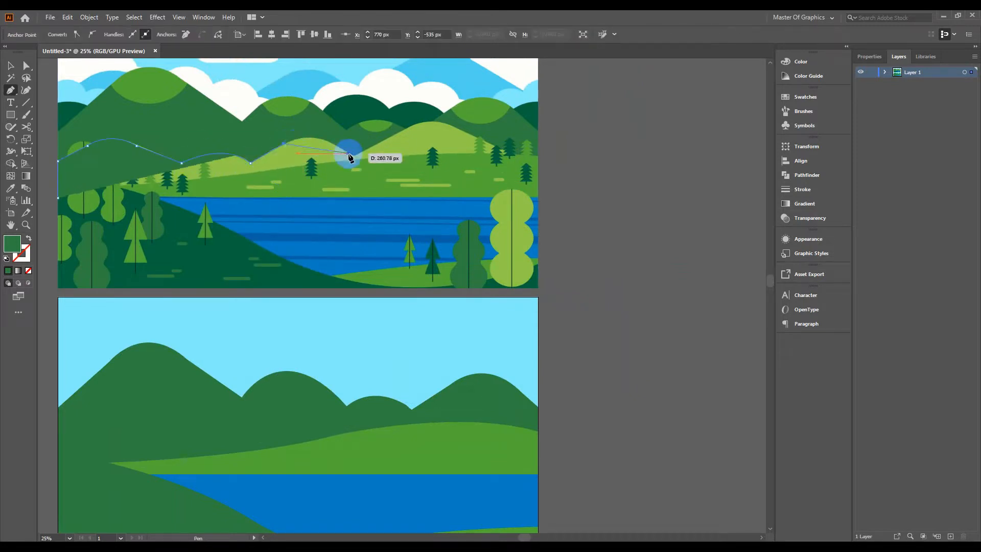
pyautogui.moveTo(353, 155); pyautogui.dragTo(261, 169)
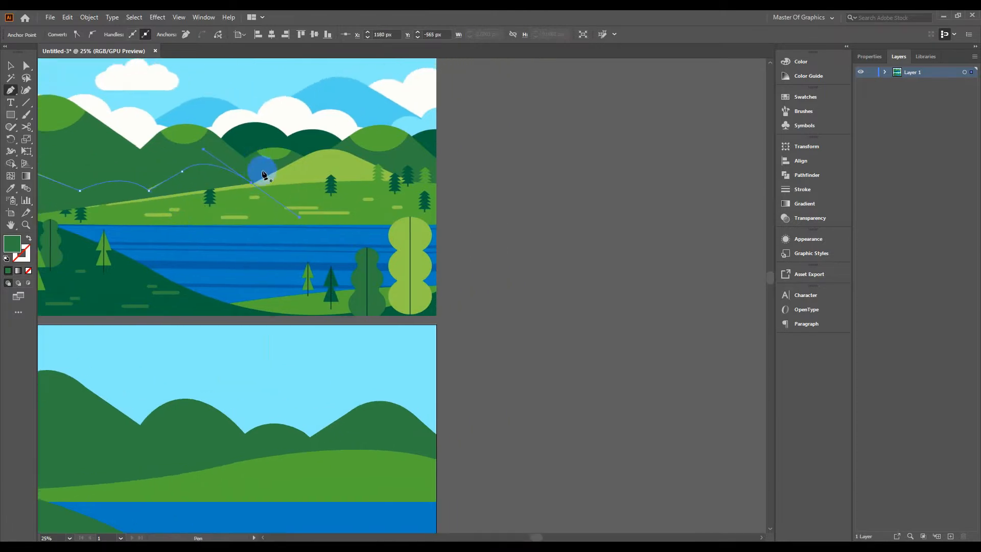
pyautogui.click(251, 183)
# Step: Trace the last yellow-green hill to the reference's right edge and close the path along the lake's far shoreline
pyautogui.click(300, 158)
pyautogui.moveTo(391, 172); pyautogui.dragTo(447, 212)
pyautogui.hotkey('ctrl', 'z')
pyautogui.moveTo(388, 179); pyautogui.dragTo(318, 159)
pyautogui.click(285, 142)
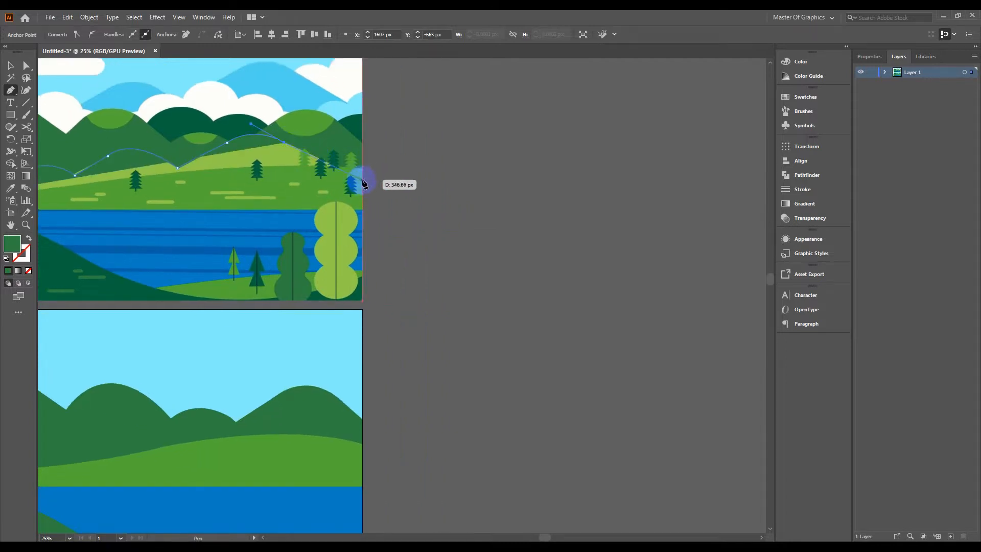
pyautogui.click(362, 179)
pyautogui.click(362, 209)
pyautogui.moveTo(327, 199); pyautogui.dragTo(569, 203)
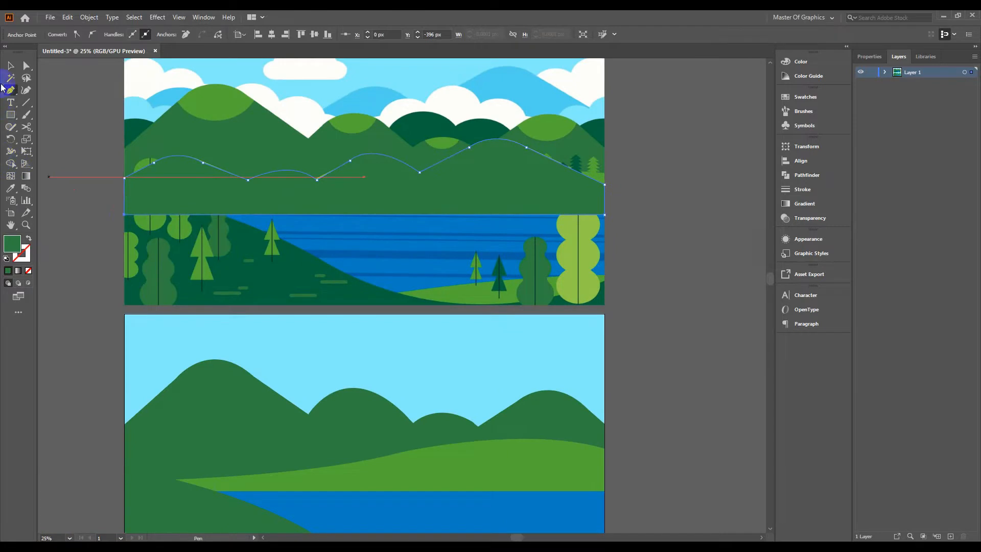
# Step: Move the traced hills shape down off the reference's hills and fill it with the yellow-green sampled from them
pyautogui.click(11, 66)
pyautogui.click(268, 236)
pyautogui.moveTo(356, 199); pyautogui.dragTo(359, 328)
pyautogui.click(10, 187)
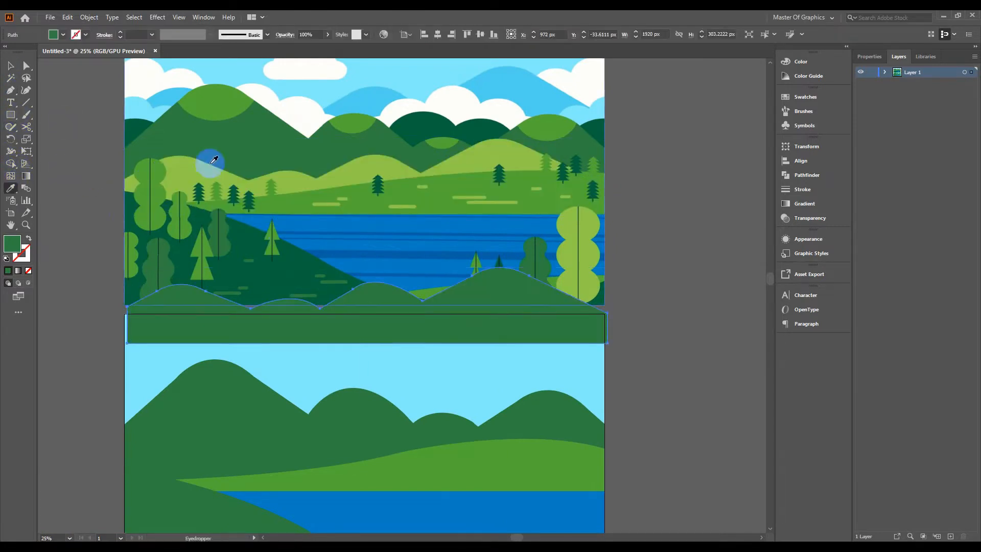
pyautogui.click(214, 160)
pyautogui.press('v')
# Step: Position the yellow-green hills over the mountains' base on the lower artboard, aligned with the artboard's side edges
pyautogui.scroll(-3, 342, 244)
pyautogui.moveTo(342, 244); pyautogui.dragTo(341, 395)
pyautogui.scroll(2, 357, 320)
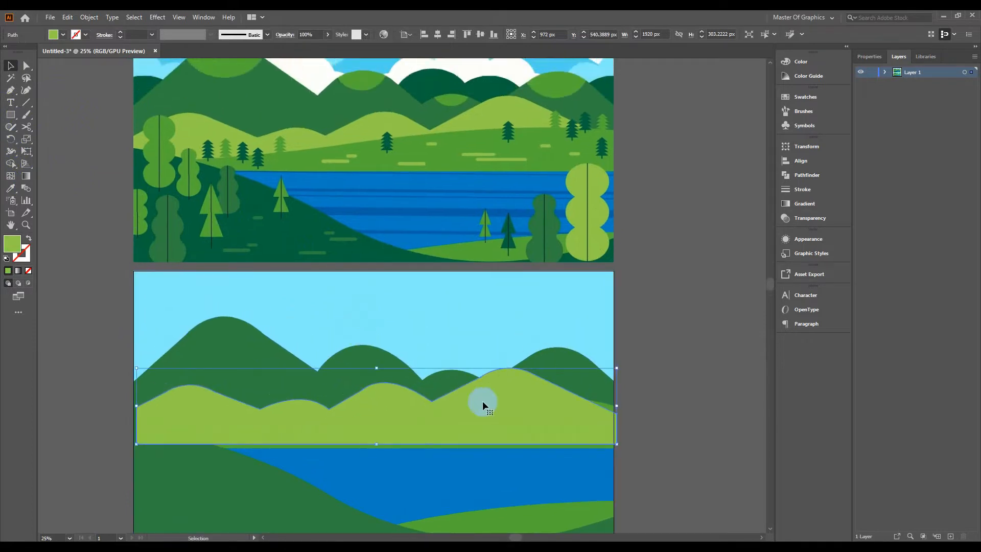
pyautogui.moveTo(419, 424); pyautogui.dragTo(415, 423)
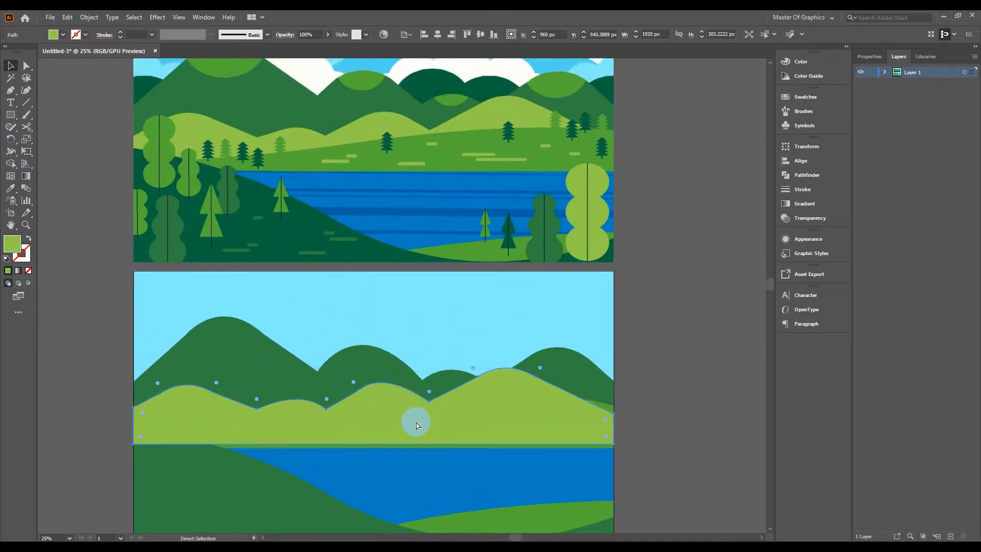
# Step: Arrange the yellow-green hills behind the far-shore hill but in front of the dark green mountains
pyautogui.hotkey('ctrl', '[')
pyautogui.hotkey('ctrl', '[')
pyautogui.hotkey('ctrl', ']')
pyautogui.click(642, 341)
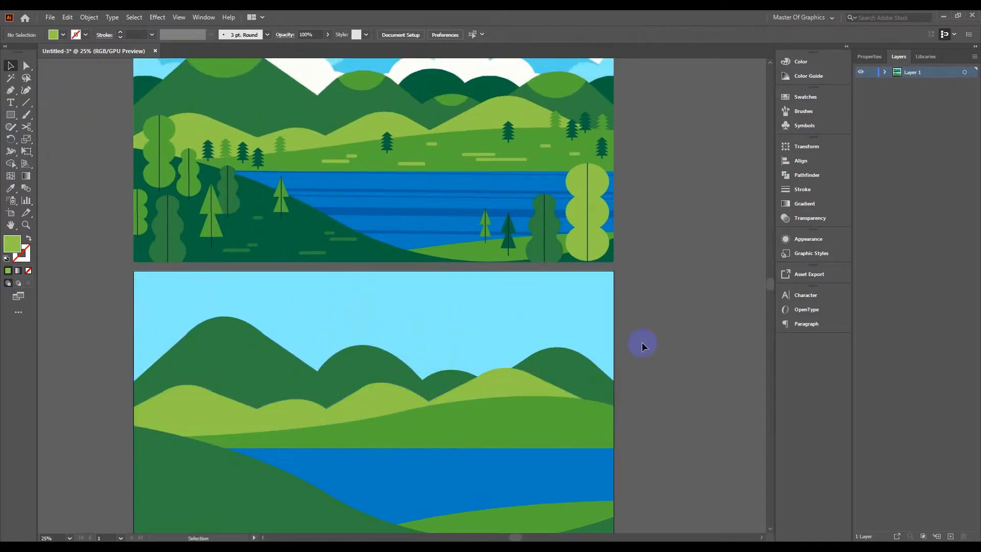
pyautogui.moveTo(479, 288); pyautogui.dragTo(512, 336)
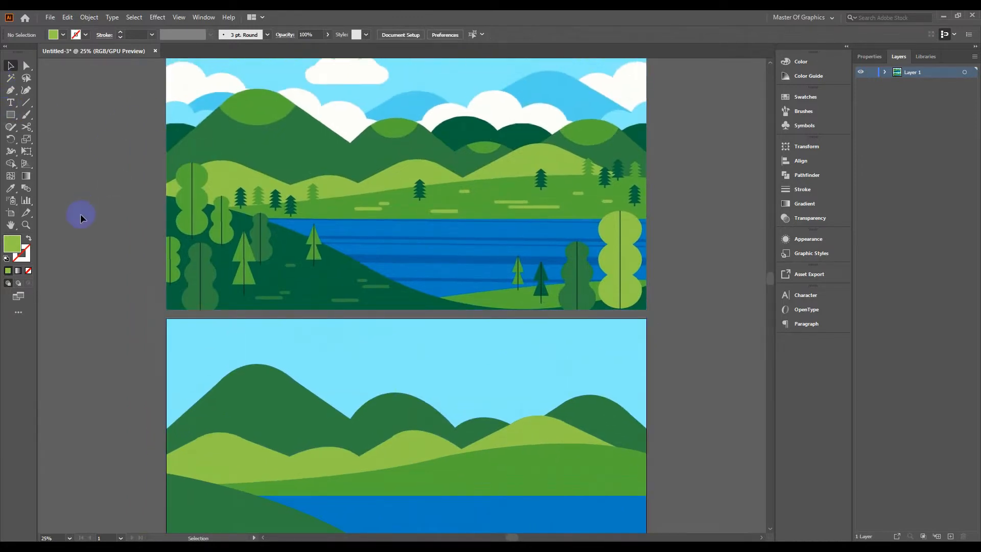
pyautogui.click(166, 410)
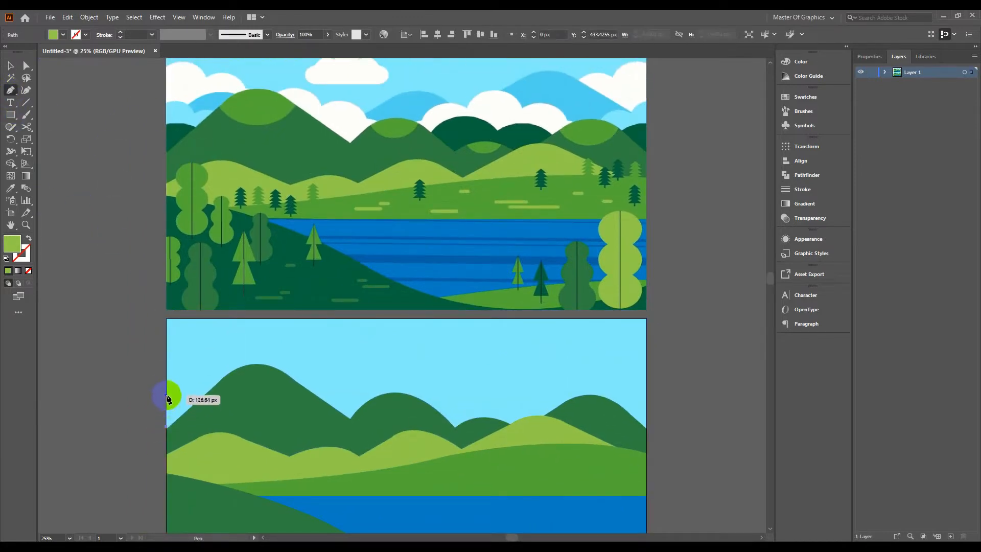
pyautogui.moveTo(195, 404); pyautogui.dragTo(210, 424)
pyautogui.hotkey('ctrl', 'z')
pyautogui.hotkey('ctrl', 'z')
pyautogui.hotkey('ctrl', 'z')
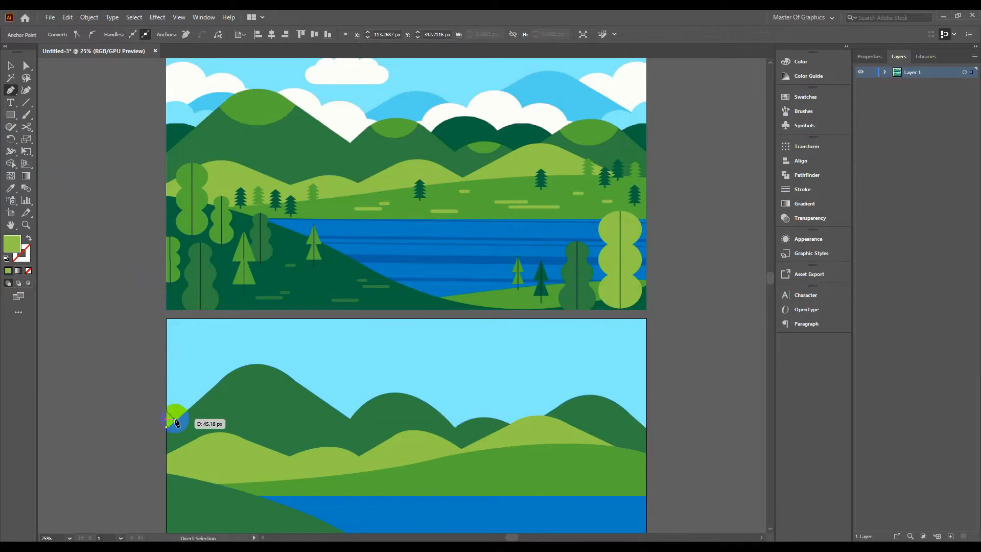
# Step: Draw a small rounded hill with the Pen tool at the lower artboard's left edge, beside the tallest mountain's slope
pyautogui.click(166, 437)
pyautogui.click(166, 393)
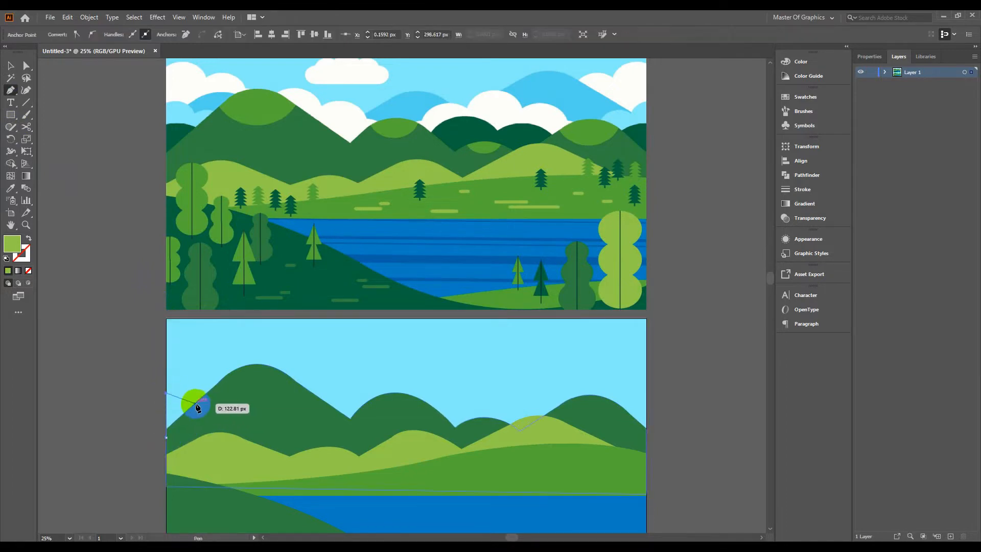
pyautogui.moveTo(197, 424); pyautogui.dragTo(194, 408)
pyautogui.click(198, 403)
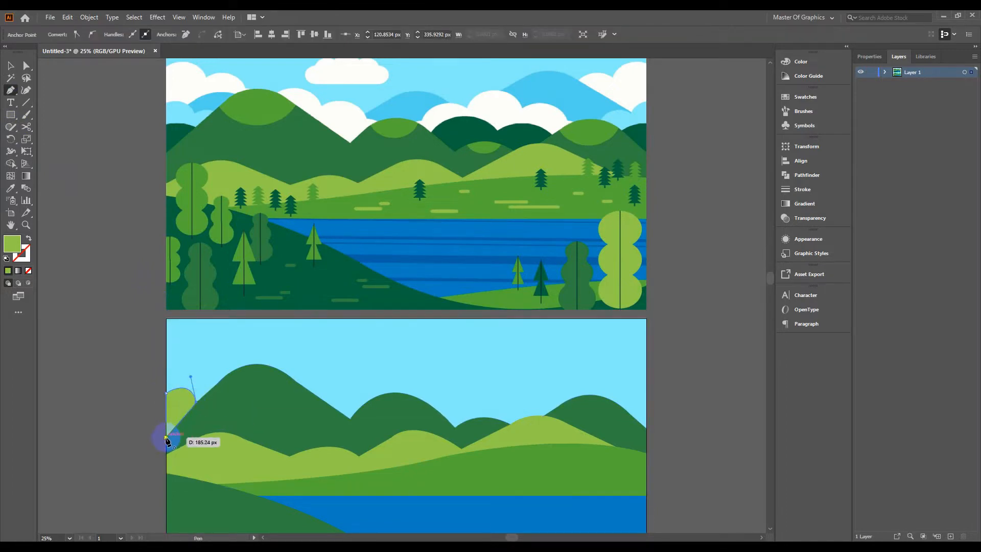
# Step: Fill the small left-edge hill with the darkest green sampled from the reference's distant hill, and deselect it
pyautogui.click(14, 188)
pyautogui.click(176, 135)
pyautogui.click(11, 66)
pyautogui.click(321, 292)
# Step: Draw a closed darkest-green shape with two rounded humps over the gap between the middle and right mountains on the lower artboard
pyautogui.moveTo(447, 327); pyautogui.dragTo(271, 316)
pyautogui.click(10, 187)
pyautogui.click(10, 90)
pyautogui.click(240, 404)
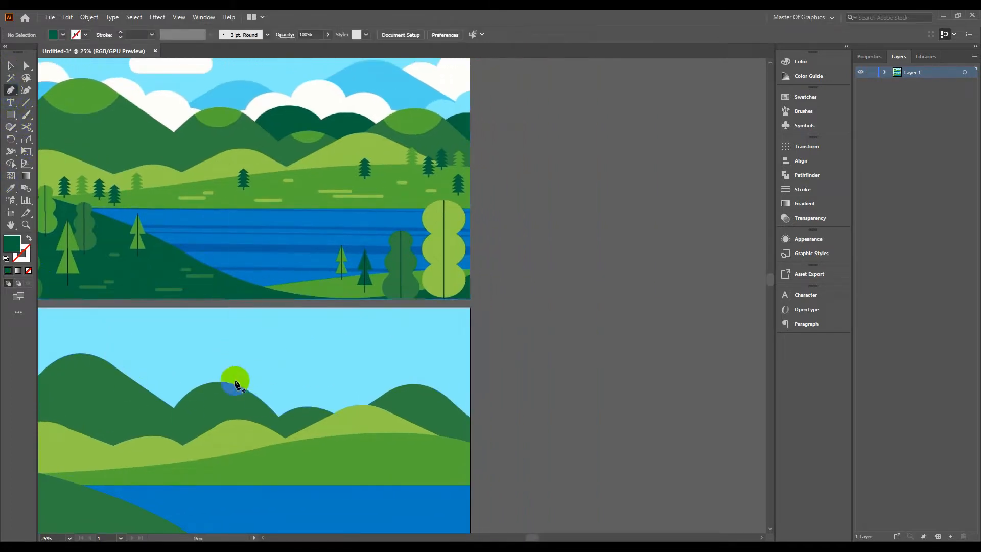
pyautogui.moveTo(326, 389); pyautogui.dragTo(367, 434)
pyautogui.click(326, 390)
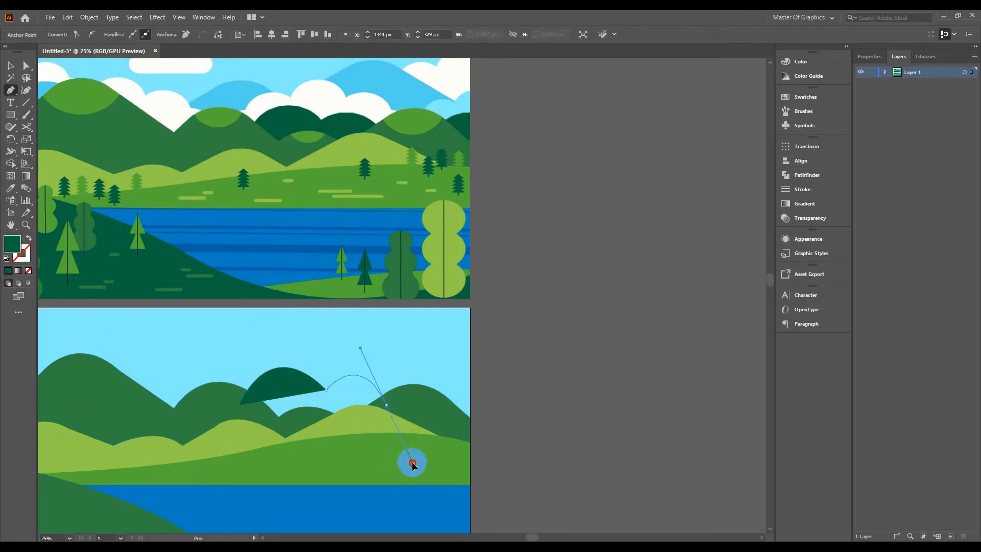
pyautogui.moveTo(412, 461); pyautogui.dragTo(412, 462)
pyautogui.click(386, 405)
pyautogui.click(383, 423)
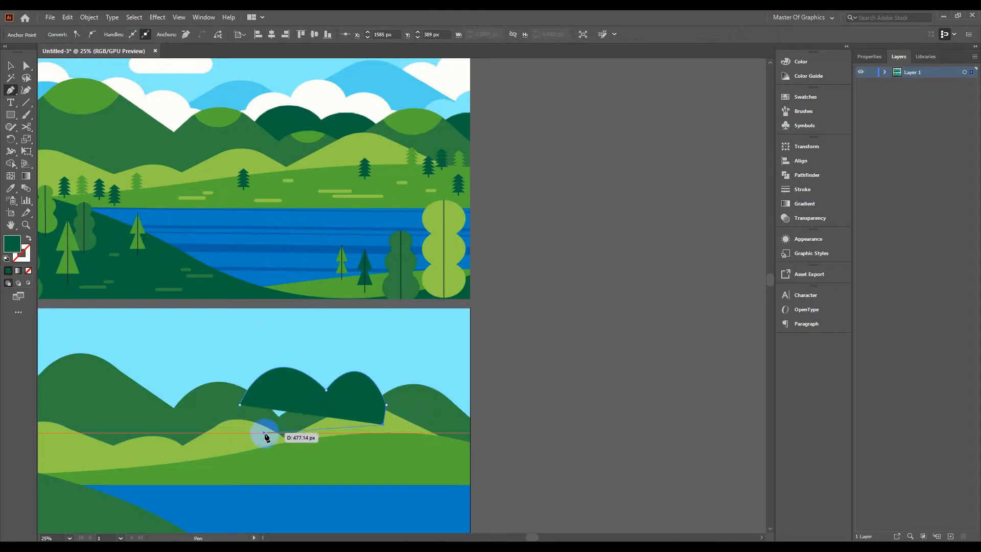
pyautogui.click(251, 422)
pyautogui.click(239, 405)
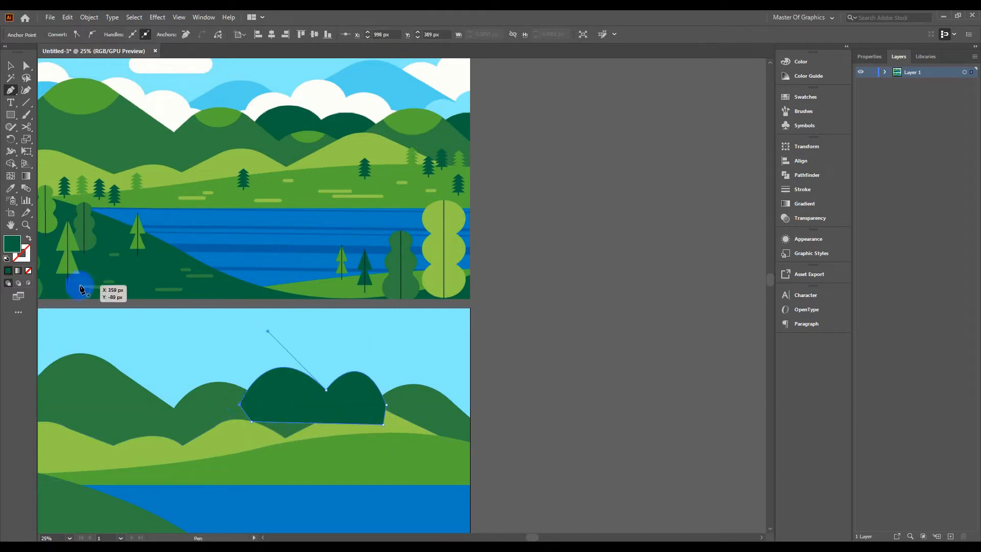
# Step: Send the two-humped darkest-green shape behind the mountains and yellow-green hills, and move it slightly down toward the middle mountain
pyautogui.hotkey('ctrl', '[')
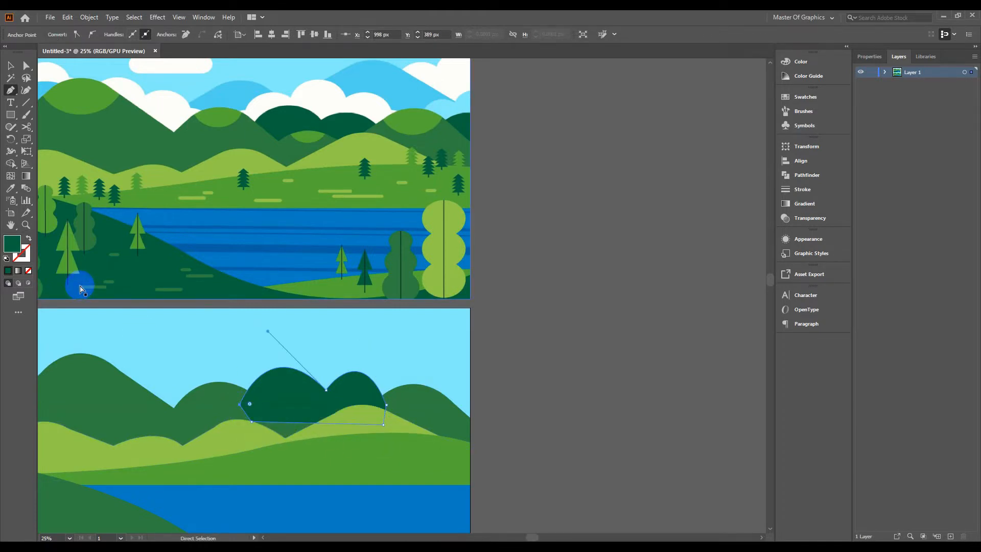
pyautogui.hotkey('ctrl', '[')
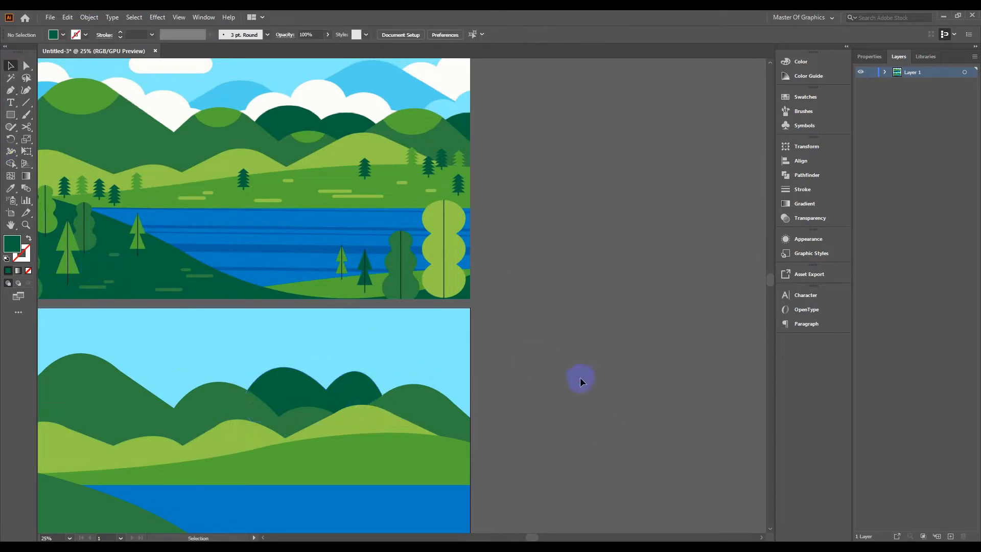
pyautogui.click(311, 397)
pyautogui.moveTo(311, 396); pyautogui.dragTo(303, 403)
pyautogui.click(397, 367)
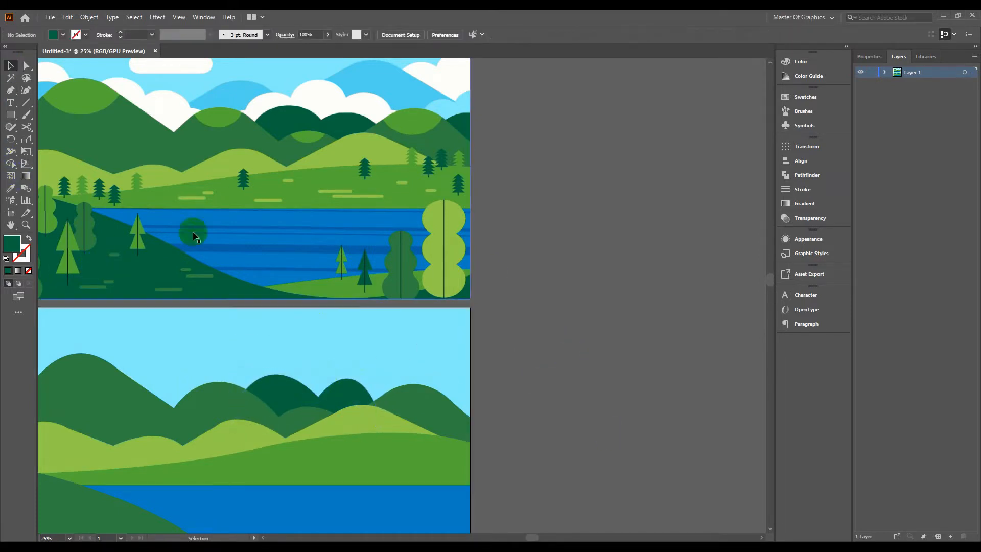
# Step: Draw a small rounded darkest-green hill with the Pen tool at the lower artboard's right edge, over the right mountain's slope
pyautogui.click(437, 398)
pyautogui.moveTo(470, 396); pyautogui.dragTo(493, 420)
pyautogui.click(470, 390)
pyautogui.click(470, 420)
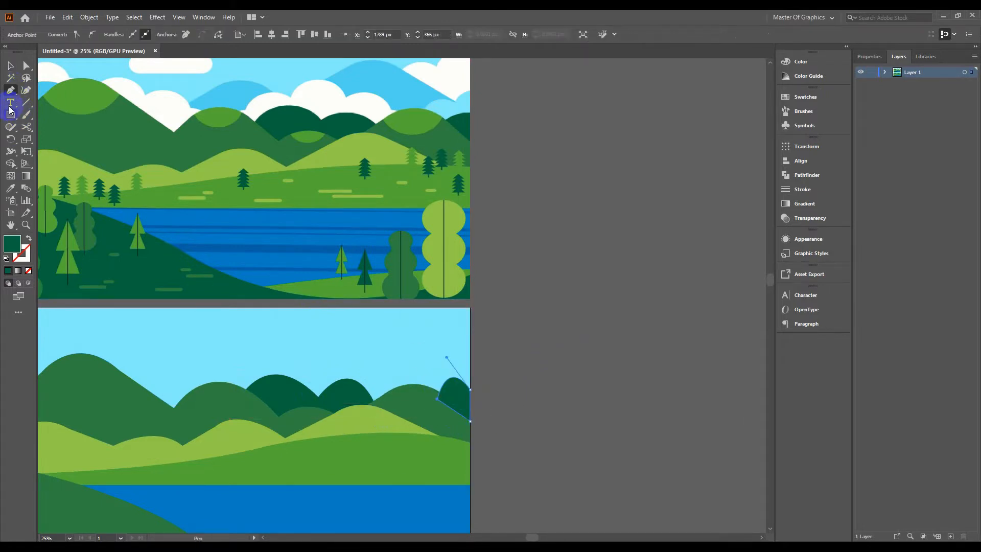
# Step: Arrange the small right-edge hill behind the right mountain but in front of the sky
pyautogui.click(11, 65)
pyautogui.rightClick(459, 389)
pyautogui.moveTo(495, 336)
pyautogui.click(608, 368)
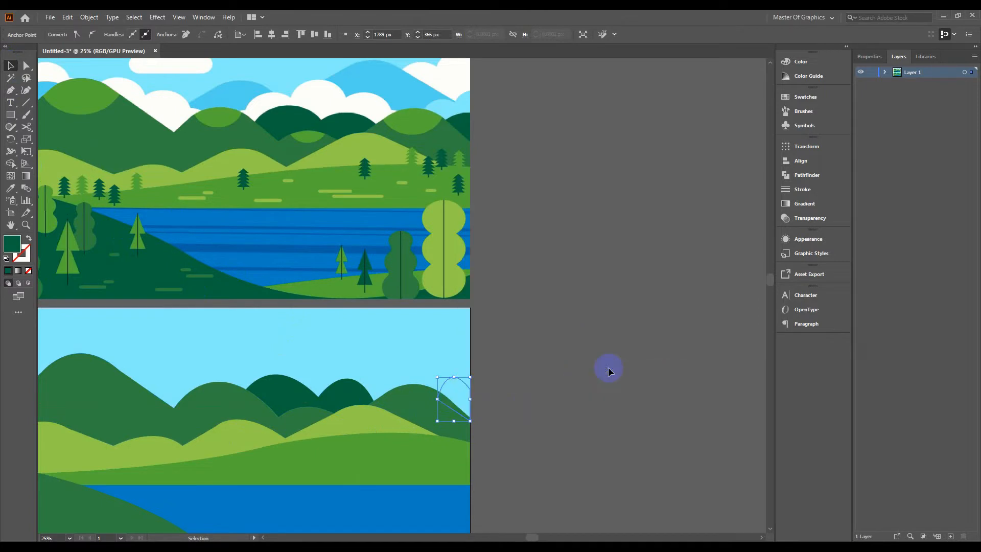
pyautogui.press('a')
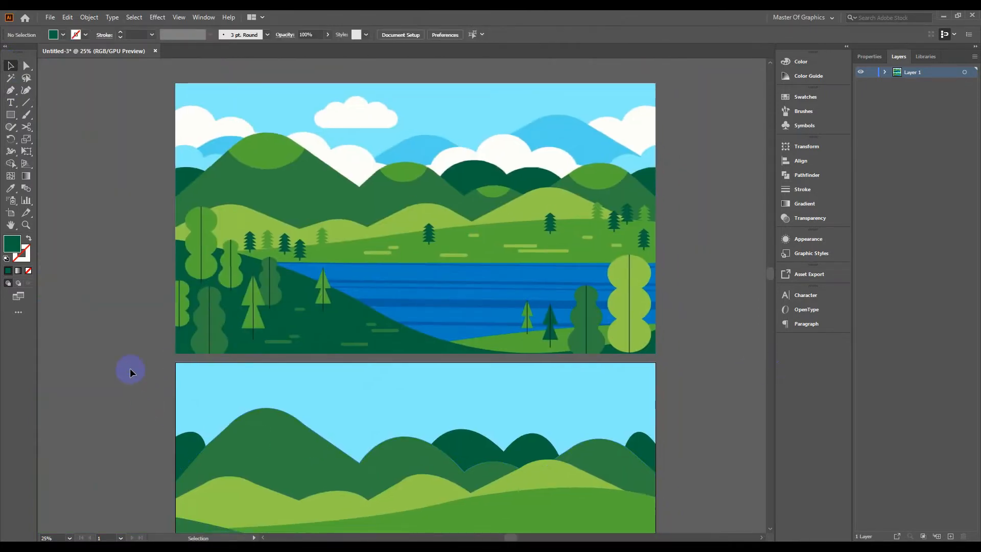
# Step: Start a cloud outline with the Pen tool at the lower artboard's left edge, curving one rounded hump above the small dark hill
pyautogui.hotkey('ctrl', '-')
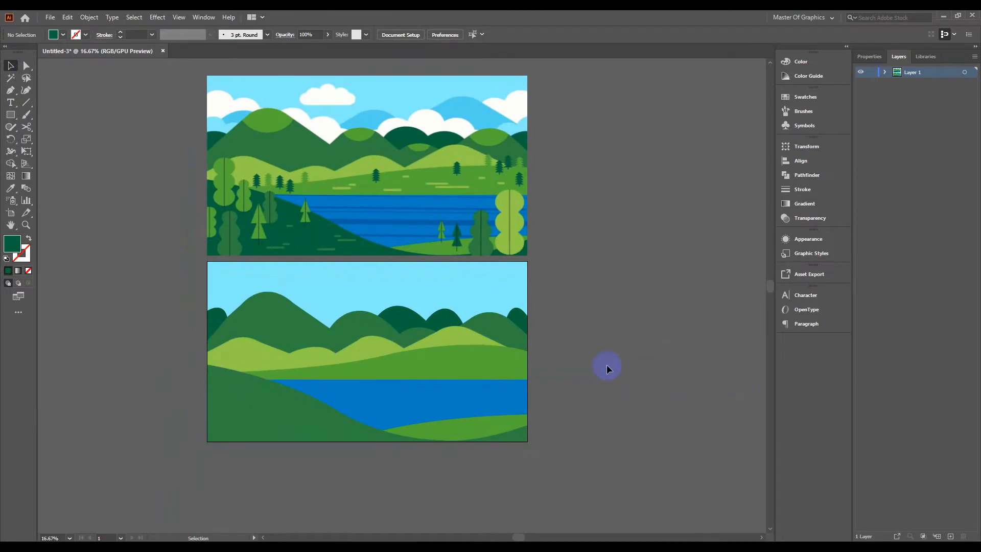
pyautogui.click(362, 409)
pyautogui.click(484, 416)
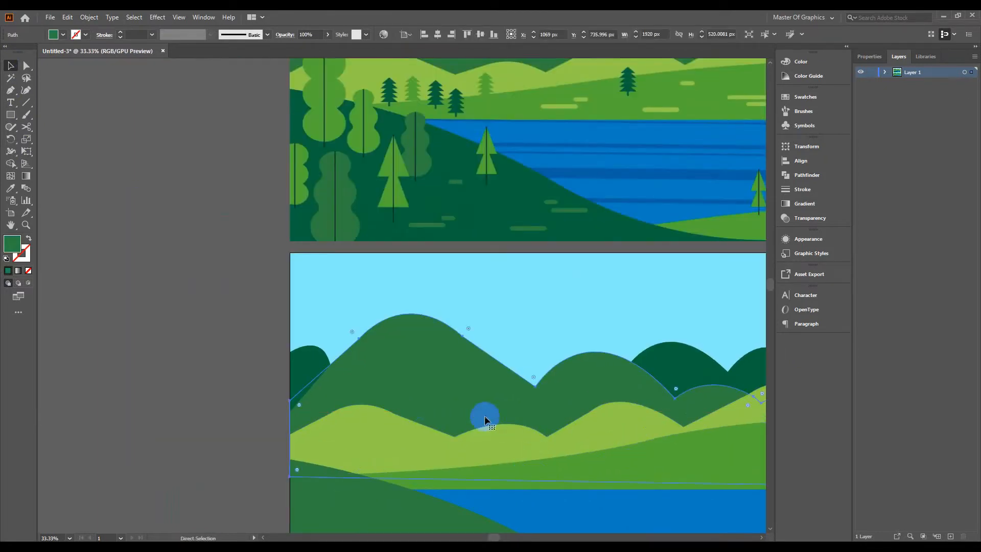
pyautogui.hotkey('ctrl', 'shift', 'a')
pyautogui.moveTo(386, 342); pyautogui.dragTo(426, 481)
pyautogui.click(330, 470)
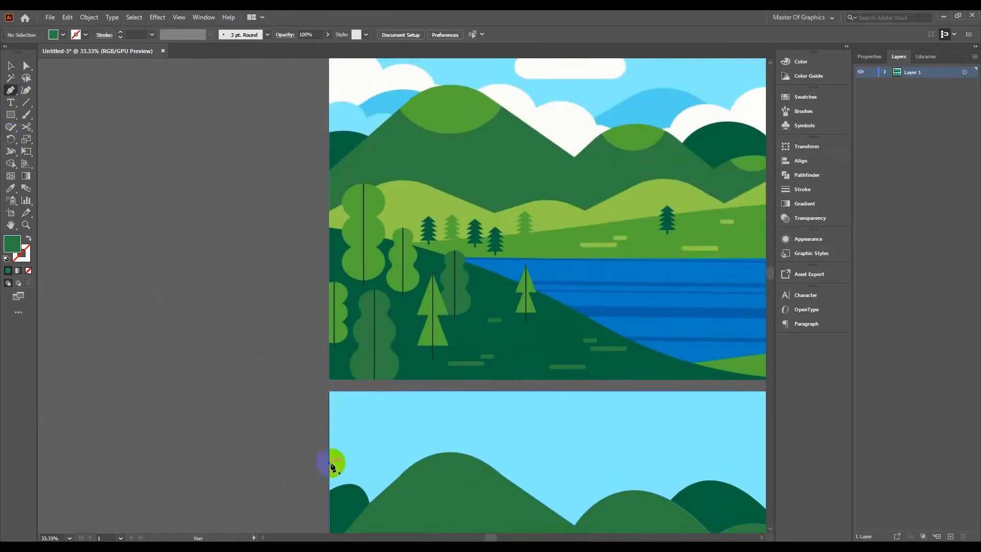
pyautogui.moveTo(369, 468); pyautogui.dragTo(391, 408)
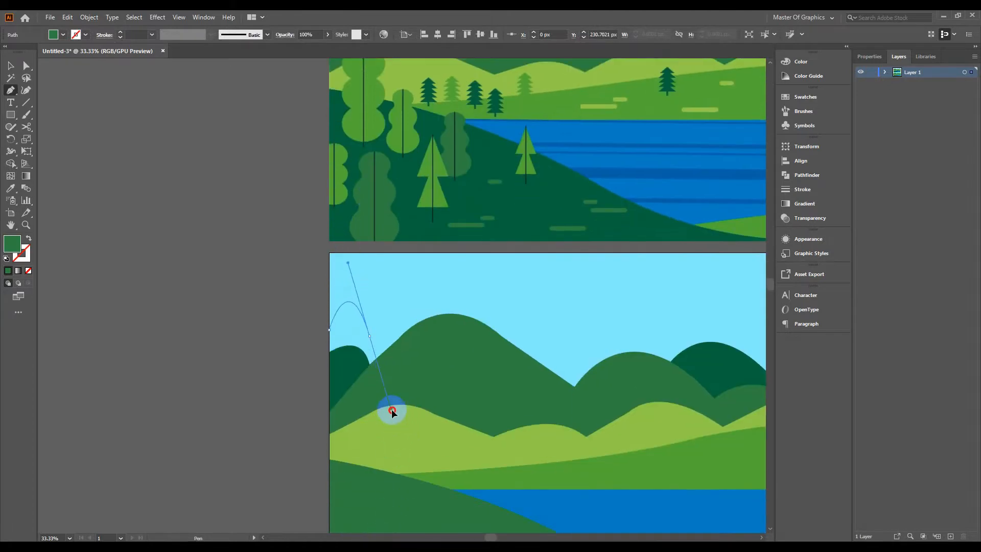
pyautogui.moveTo(380, 376); pyautogui.dragTo(380, 378)
pyautogui.moveTo(395, 338); pyautogui.dragTo(395, 475)
pyautogui.click(370, 474)
pyautogui.press('super')
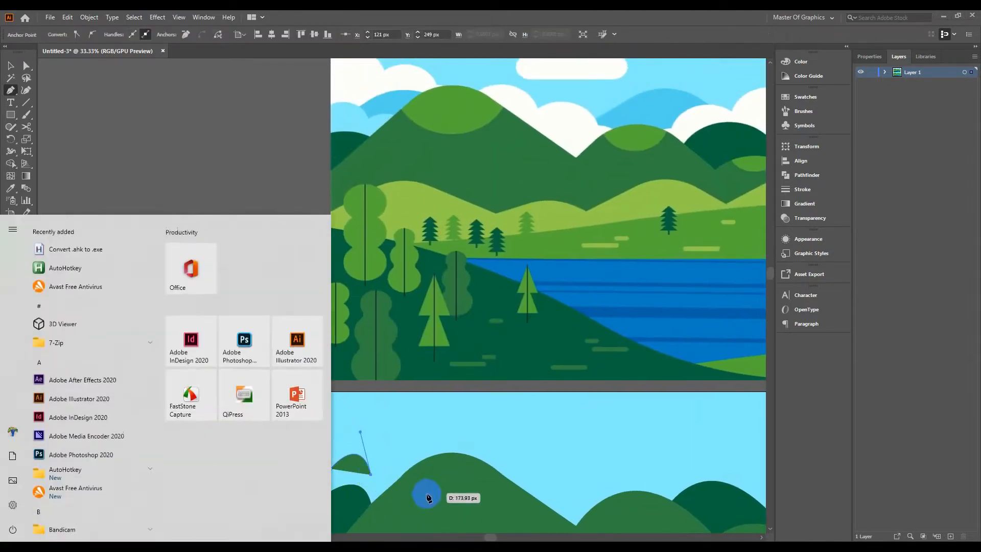
# Step: Add a second rounded hump over the tallest mountain's slope and close the cloud shape along the artboard's left edge
pyautogui.click(7, 89)
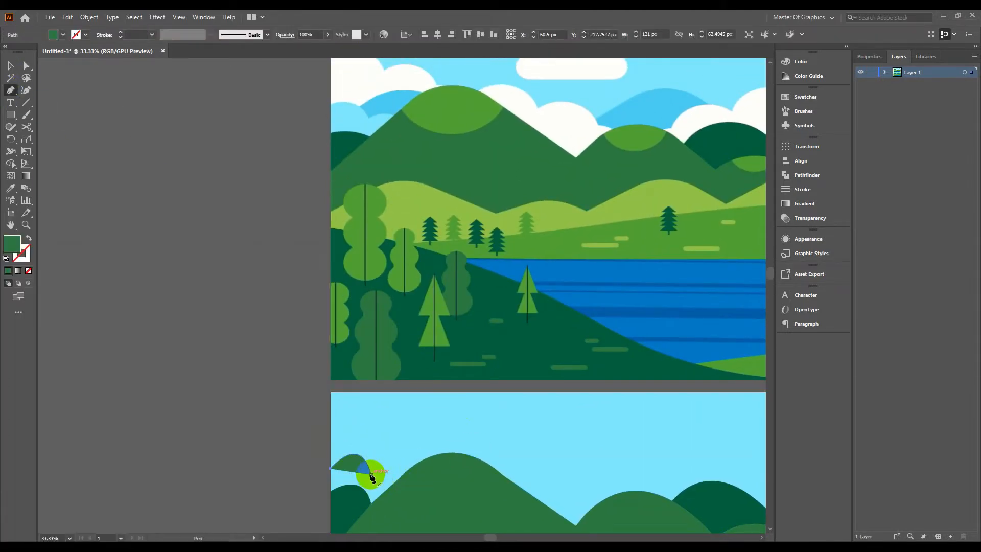
pyautogui.click(371, 475)
pyautogui.moveTo(418, 489); pyautogui.dragTo(429, 456)
pyautogui.click(417, 420)
pyautogui.click(403, 438)
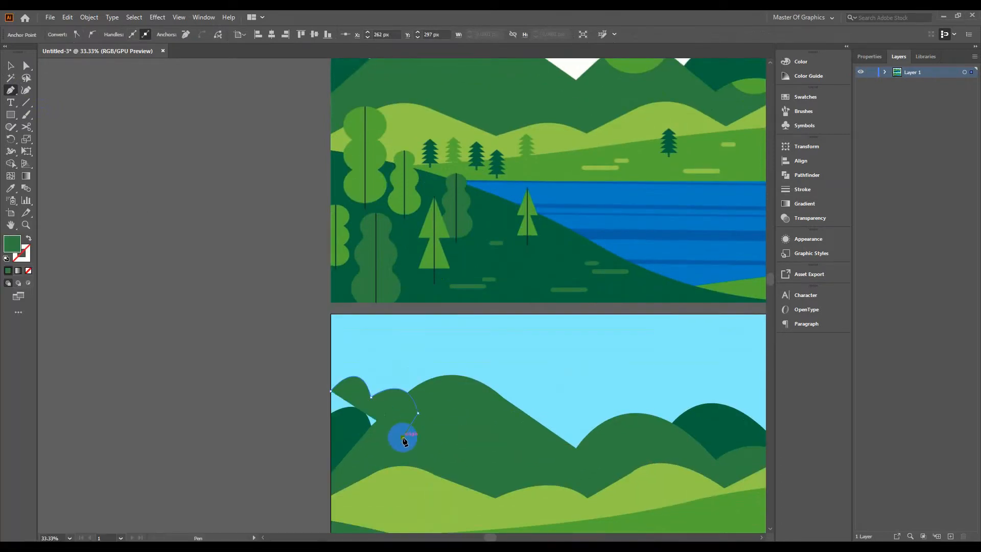
pyautogui.click(331, 449)
pyautogui.click(331, 392)
# Step: Fill the left-edge cloud with the light blue sampled from the reference and send it behind the mountain and dark hill
pyautogui.click(10, 188)
pyautogui.scroll(4, 323, 233)
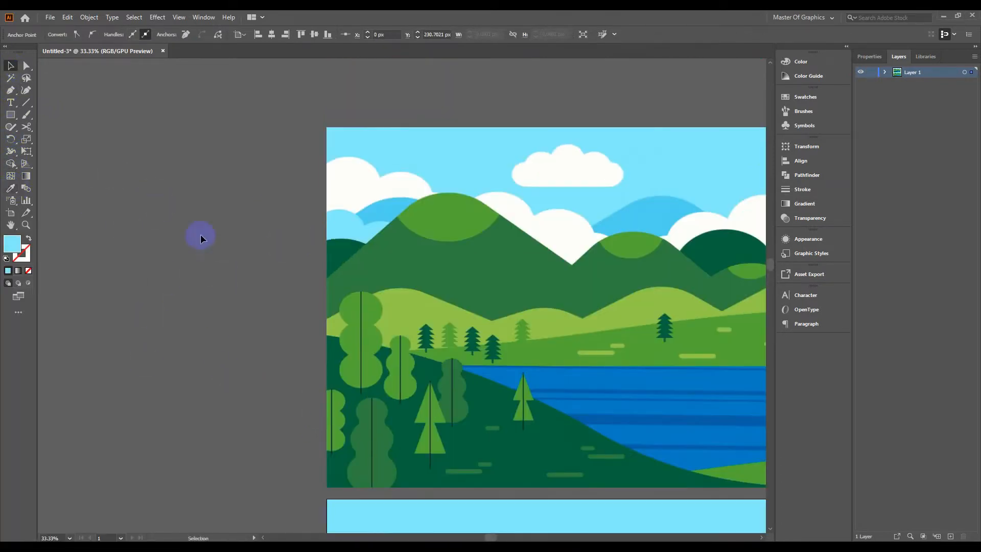
pyautogui.scroll(-5, 217, 300)
pyautogui.hscroll(3, 216, 300)
pyautogui.click(239, 369)
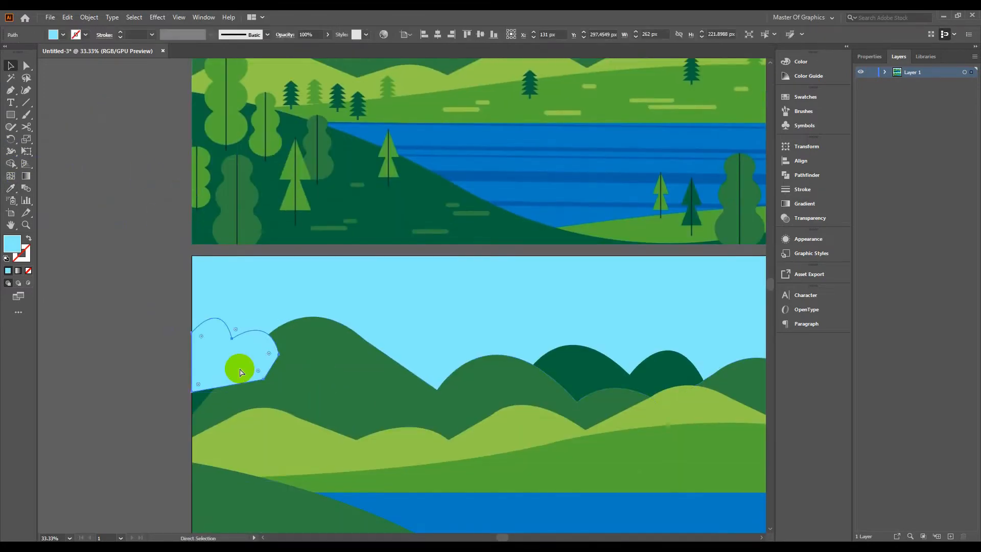
pyautogui.hotkey('ctrl', 'shift', '[')
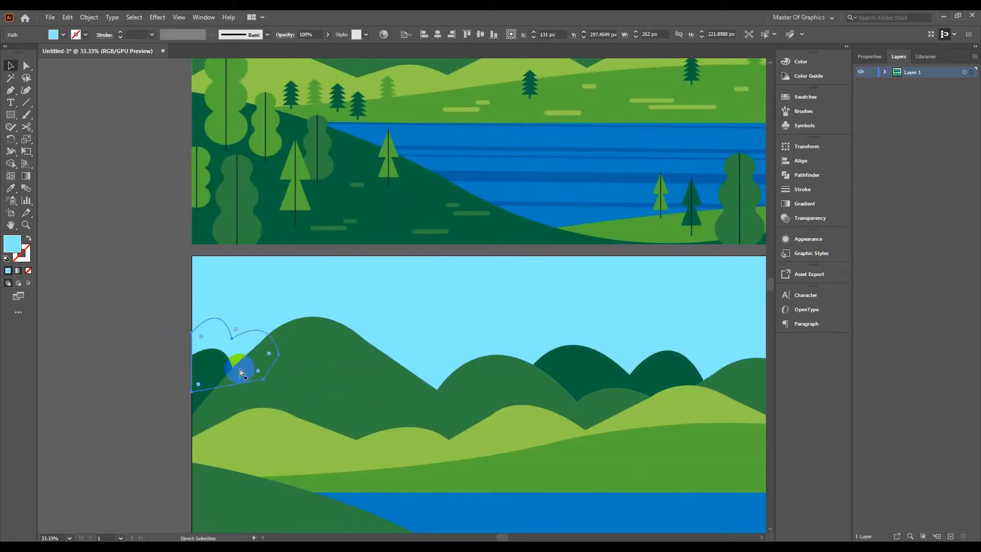
# Step: Move the light-blue cloud off the lower artboard onto the empty canvas to its left, and deselect it
pyautogui.click(241, 372)
pyautogui.moveTo(279, 341); pyautogui.dragTo(180, 381)
pyautogui.scroll(2, 173, 335)
pyautogui.click(174, 335)
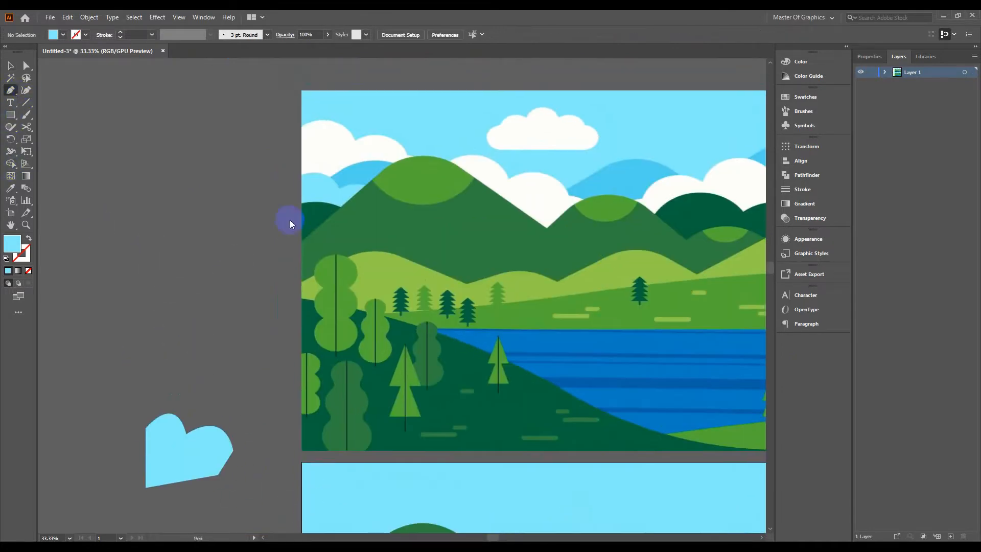
# Step: Trace the reference's two left white cloud humps with the Pen tool, without fill, starting at its left edge and dipping into the tallest mountain
pyautogui.click(301, 213)
pyautogui.click(301, 125)
pyautogui.moveTo(373, 181); pyautogui.dragTo(374, 174)
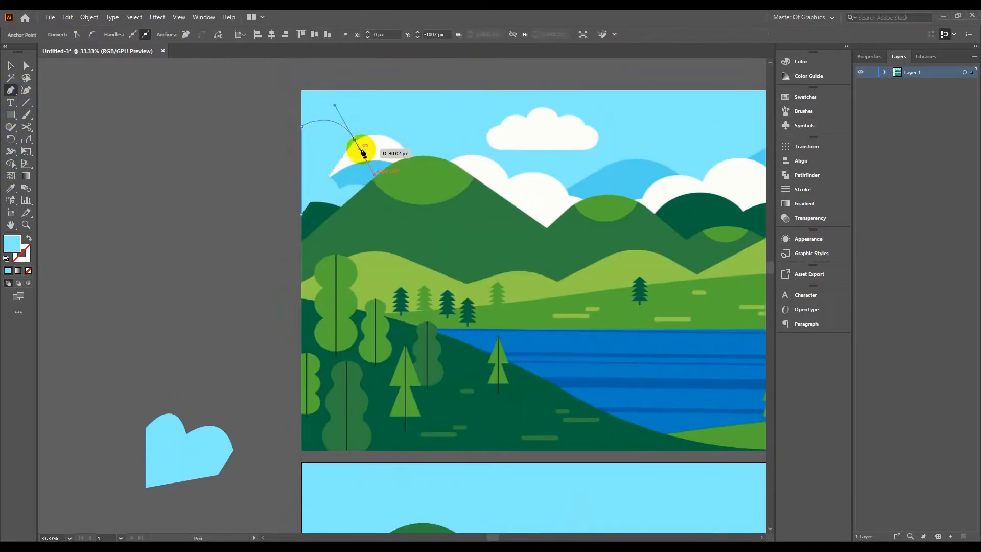
pyautogui.hotkey('shift', 'x')
pyautogui.click(355, 140)
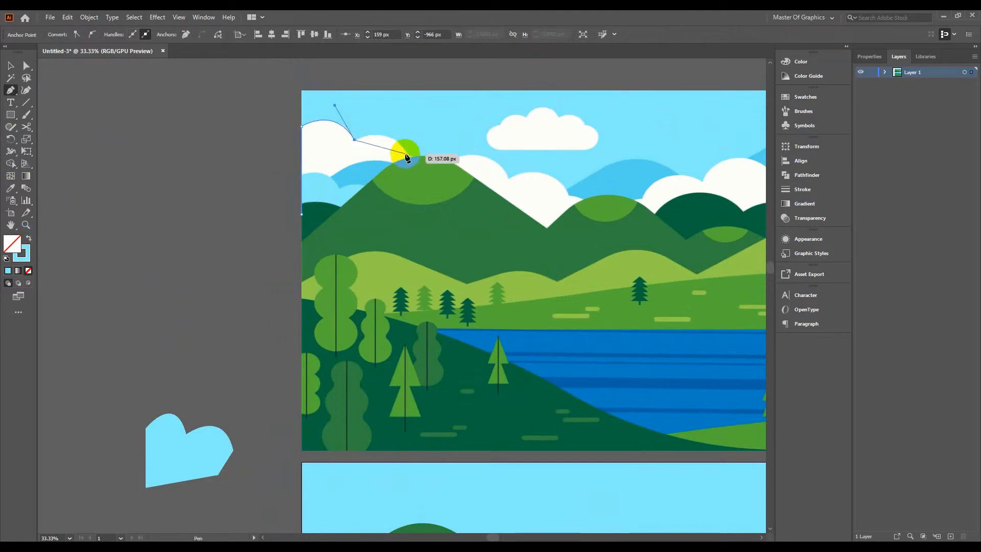
pyautogui.moveTo(412, 177)
pyautogui.mouseDown()
pyautogui.moveTo(482, 173)
pyautogui.moveTo(421, 164)
pyautogui.mouseUp()
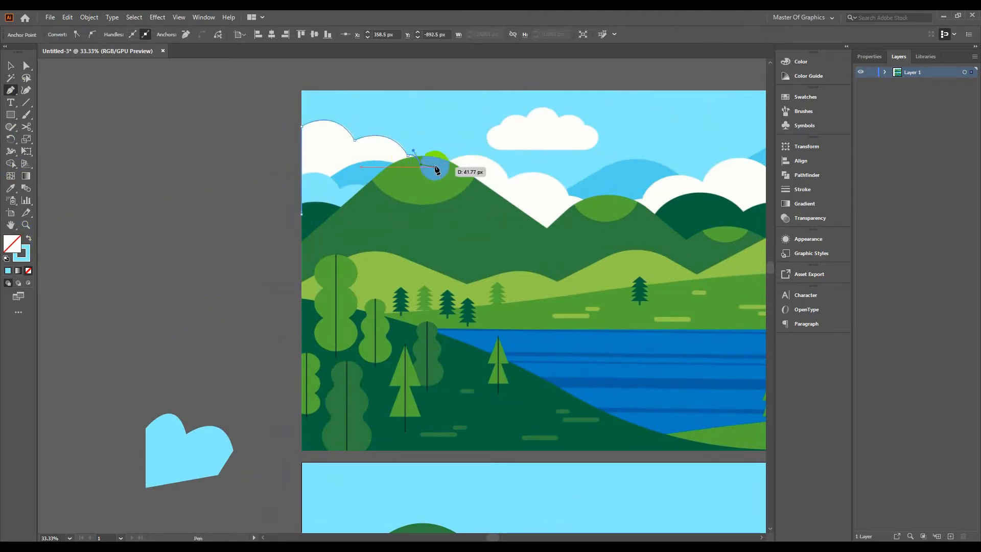
pyautogui.click(431, 177)
# Step: Continue the cloud outline over the two white humps between the tallest and middle mountains, dipping into the middle mountain
pyautogui.moveTo(508, 176); pyautogui.dragTo(541, 189)
pyautogui.hscroll(3, 542, 189)
pyautogui.moveTo(463, 199); pyautogui.dragTo(479, 221)
pyautogui.hscroll(3, 479, 221)
pyautogui.moveTo(350, 200); pyautogui.dragTo(378, 219)
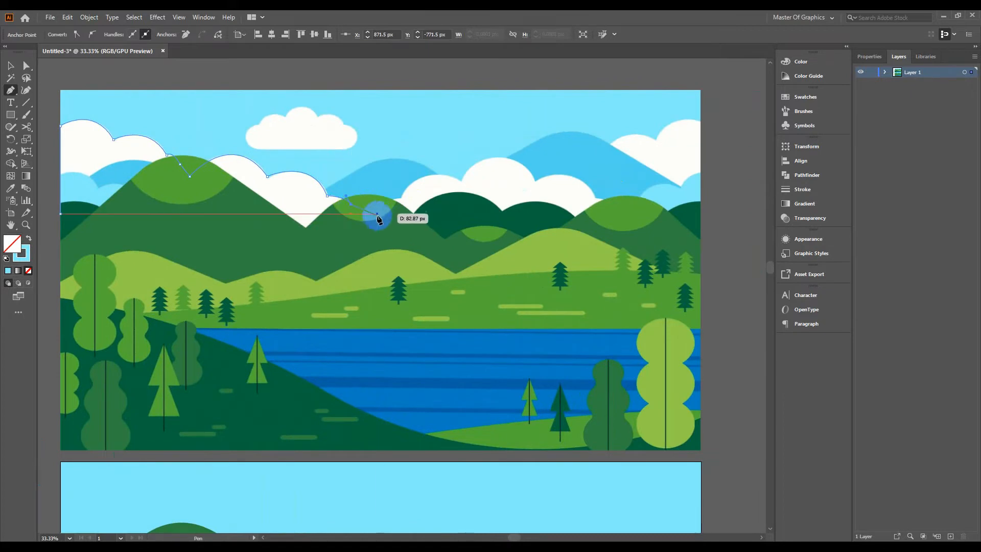
pyautogui.click(367, 217)
pyautogui.click(401, 197)
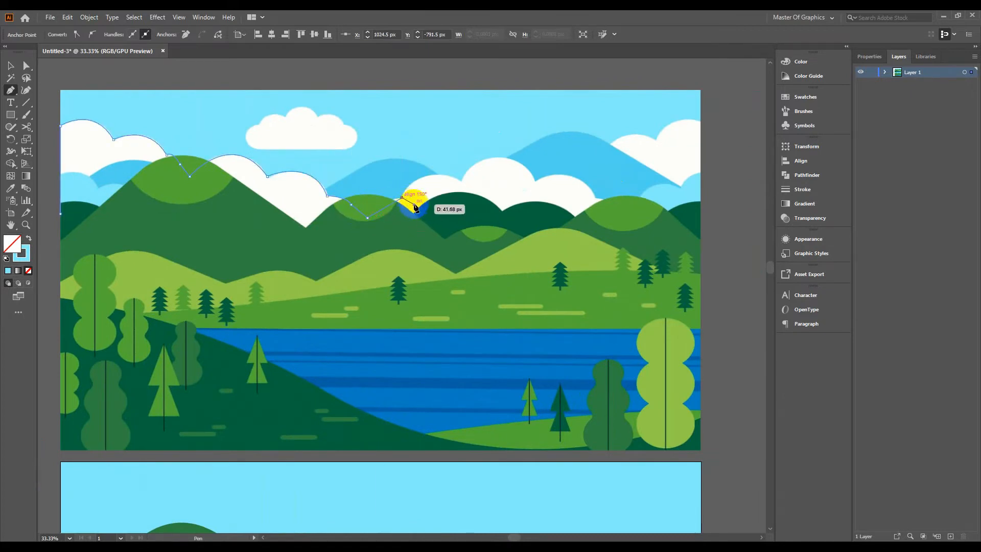
pyautogui.hotkey('ctrl', 'z')
pyautogui.click(367, 218)
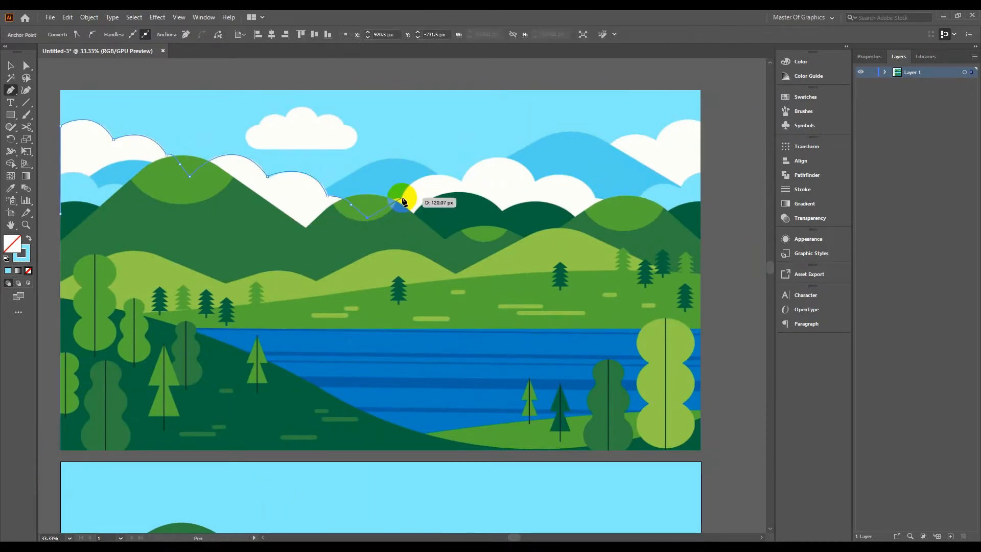
# Step: Extend the cloud outline over the three white humps between the middle and right mountains, ending inside the right mountain's top
pyautogui.moveTo(402, 198); pyautogui.dragTo(415, 205)
pyautogui.click(403, 199)
pyautogui.moveTo(461, 183); pyautogui.dragTo(507, 210)
pyautogui.click(462, 183)
pyautogui.moveTo(538, 180); pyautogui.dragTo(435, 283)
pyautogui.click(428, 235)
pyautogui.click(405, 265)
pyautogui.click(431, 275)
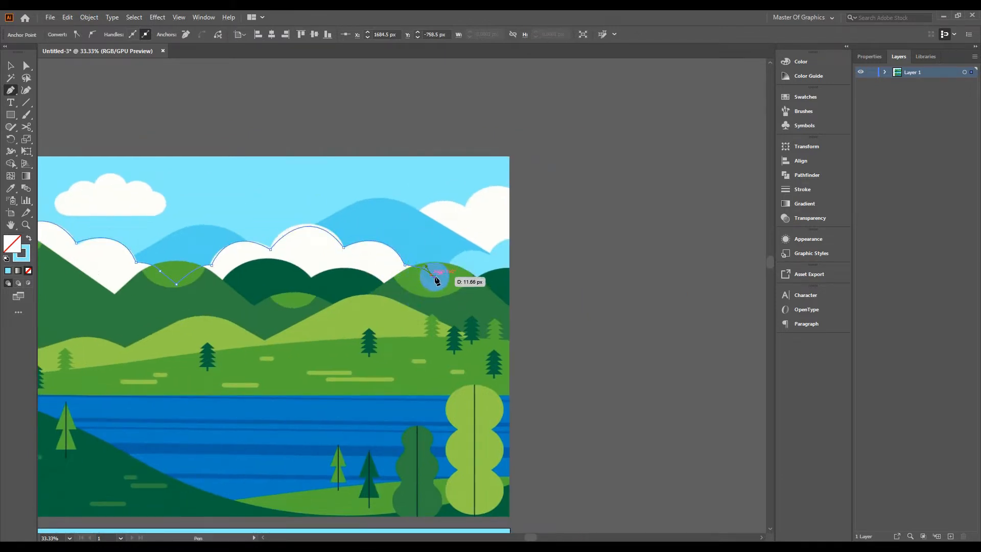
# Step: Close the cloud outline along the reference's right edge and across below the mountains, and move it onto the lower artboard
pyautogui.click(509, 266)
pyautogui.click(509, 355)
pyautogui.moveTo(455, 349); pyautogui.dragTo(645, 341)
pyautogui.click(59, 344)
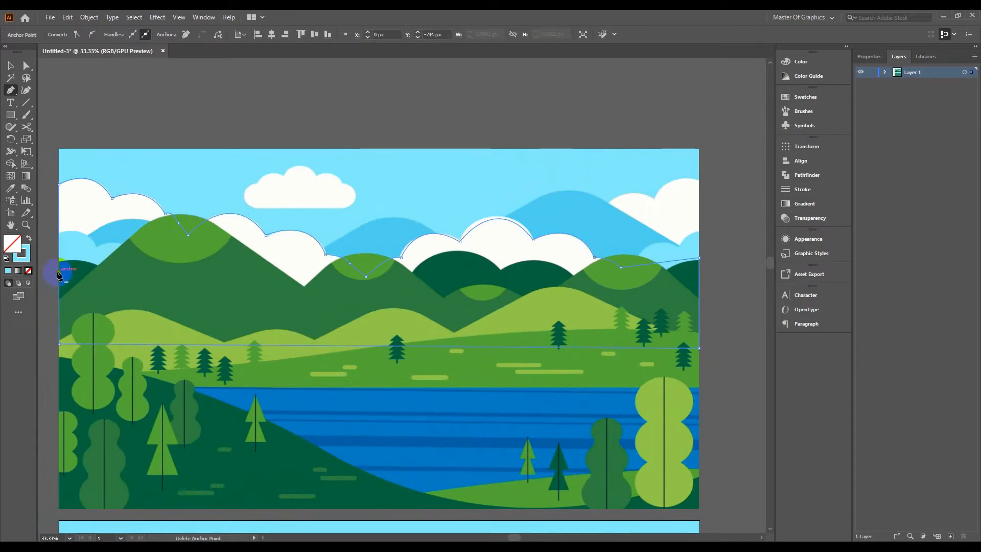
pyautogui.scroll(-2, 81, 206)
pyautogui.moveTo(185, 219)
pyautogui.mouseDown()
pyautogui.moveTo(333, 147)
pyautogui.moveTo(337, 351)
pyautogui.moveTo(339, 333)
pyautogui.mouseUp()
pyautogui.click(12, 65)
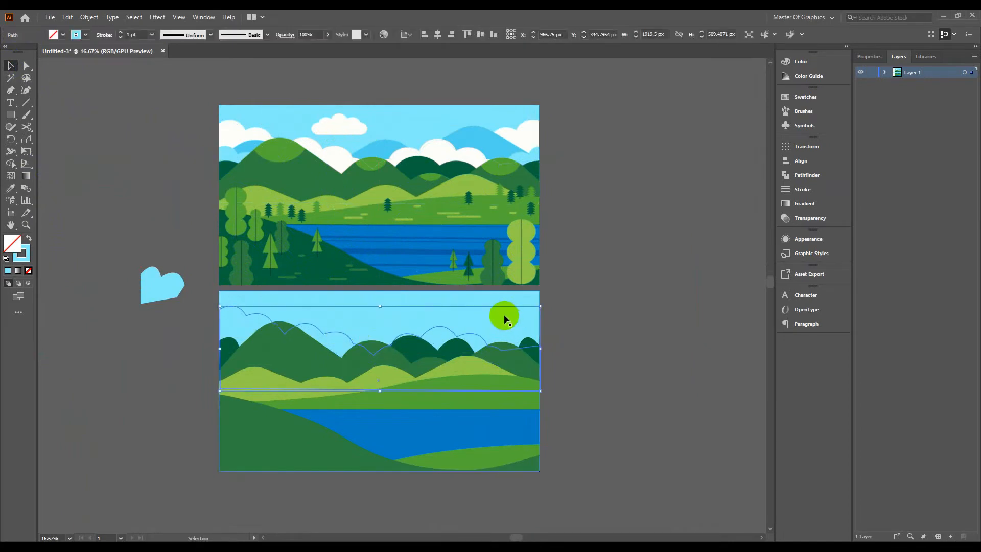
# Step: Fill the cloud shape with white sampled from the reference's clouds and send it behind the lower artboard's mountains
pyautogui.click(10, 187)
pyautogui.click(253, 139)
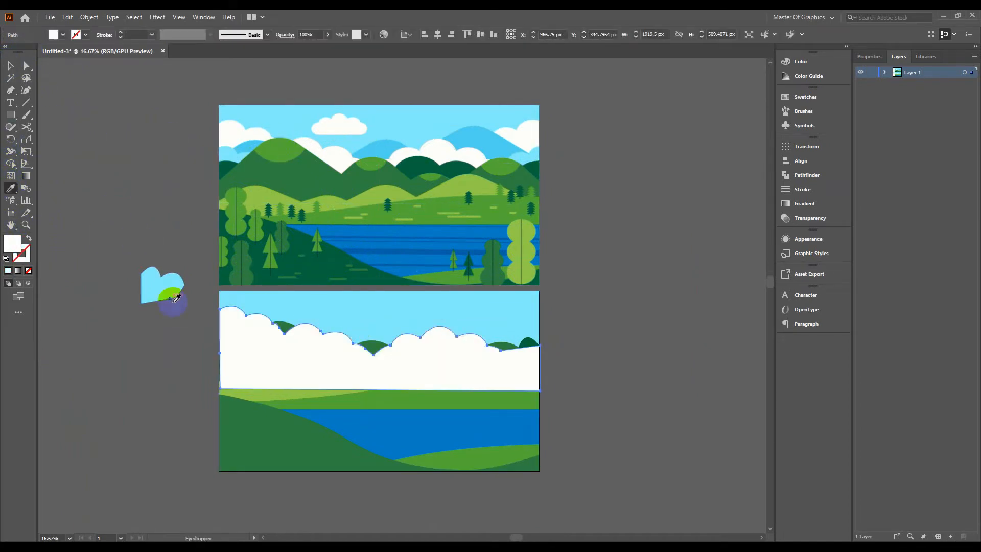
pyautogui.click(12, 67)
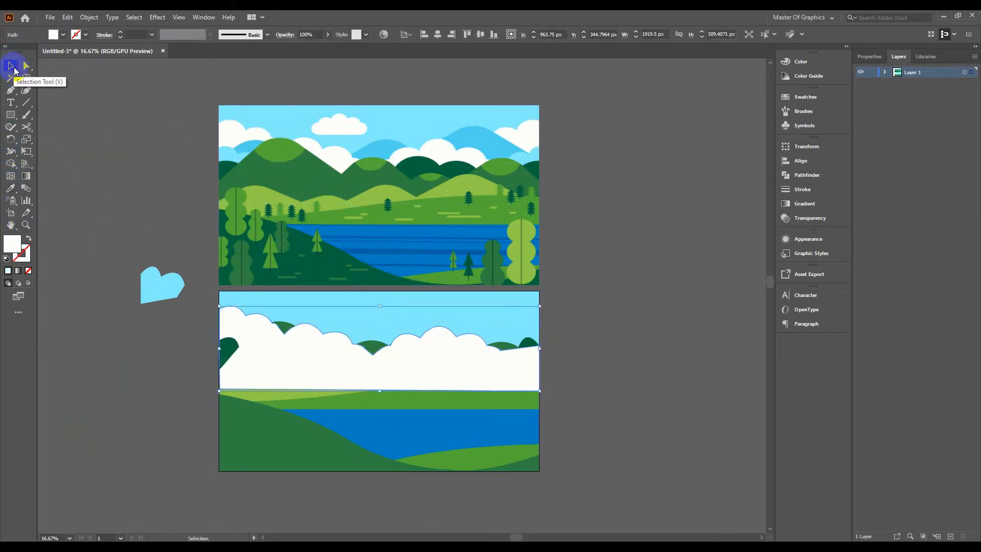
pyautogui.hotkey('ctrl', '[')
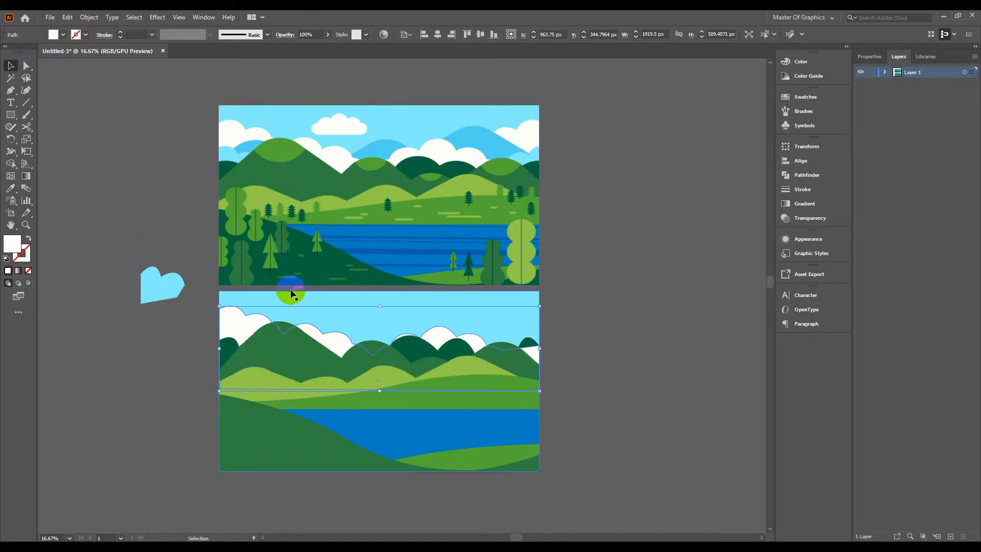
# Step: Nudge the white clouds upward behind the mountains to a Y position of about 318 px, and deselect them
pyautogui.press('Down')
pyautogui.press('Down')
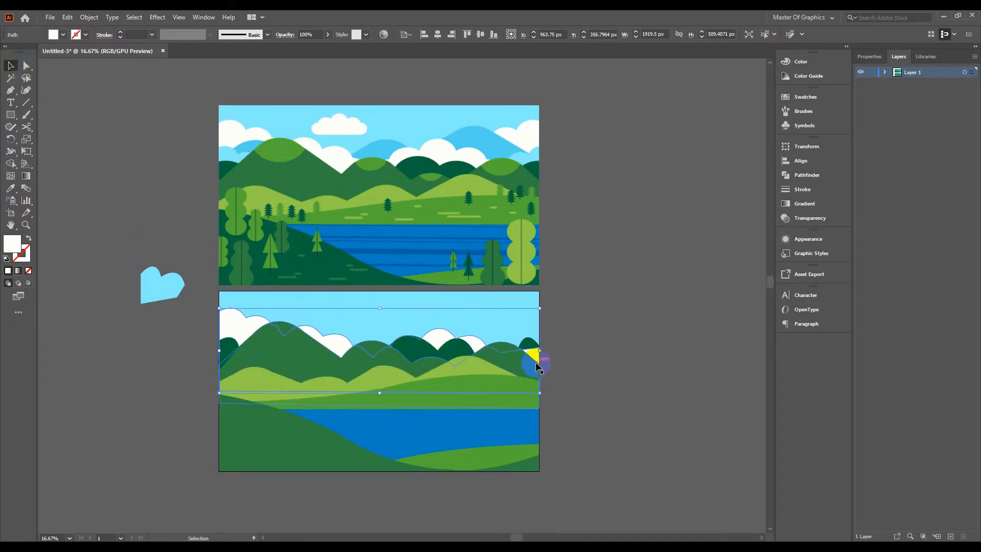
pyautogui.press('Up')
pyautogui.press('Up')
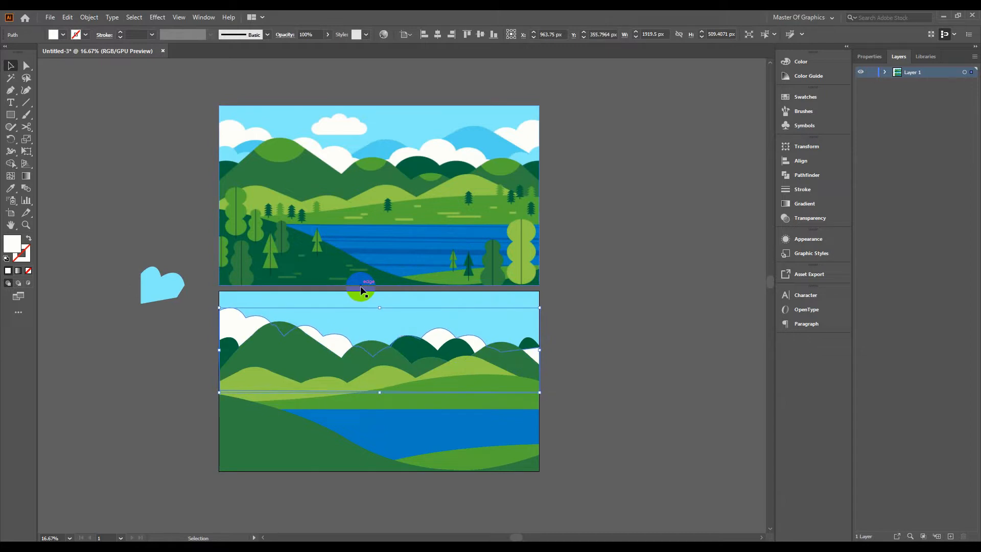
pyautogui.press('Up')
pyautogui.press('Up')
pyautogui.press('Up')
pyautogui.press('Up')
pyautogui.press('Up')
pyautogui.press('Up')
pyautogui.press('Up')
pyautogui.press('Up')
pyautogui.press('Up')
pyautogui.press('Up')
pyautogui.press('Up')
pyautogui.press('Up')
pyautogui.press('Up')
pyautogui.press('Up')
pyautogui.press('Up')
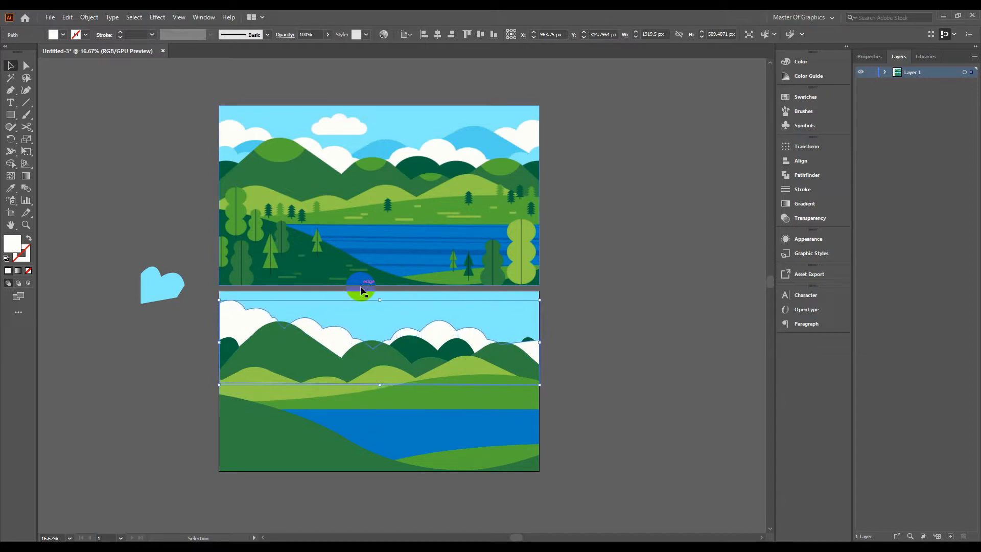
pyautogui.press('Up')
pyautogui.press('Up')
pyautogui.press('Up')
pyautogui.press('Up')
pyautogui.press('Up')
pyautogui.press('Up')
pyautogui.press('Up')
pyautogui.press('Up')
pyautogui.press('Up')
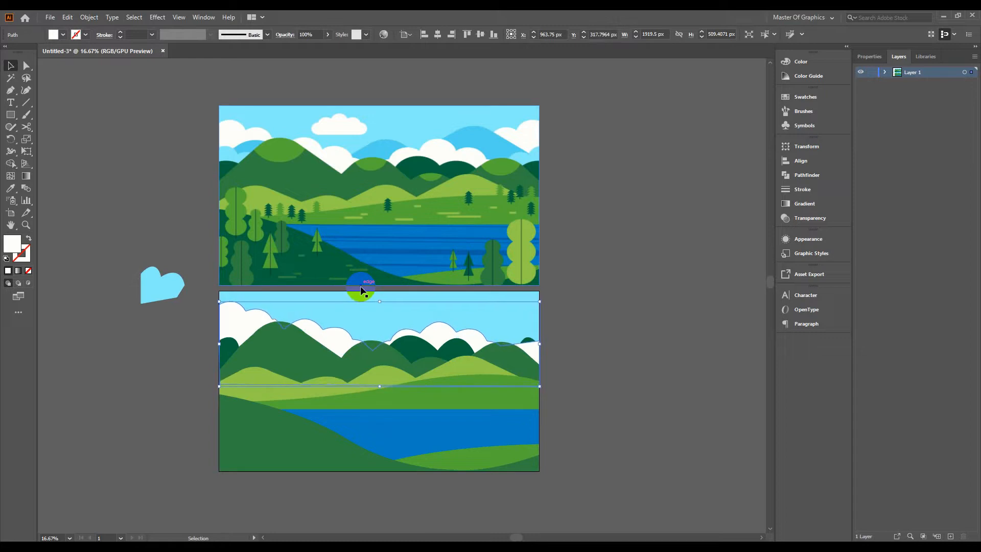
pyautogui.click(361, 287)
# Step: Arrange the small darkest-green right-edge hill in front of the white clouds but behind the right mountain
pyautogui.click(518, 348)
pyautogui.rightClick(518, 352)
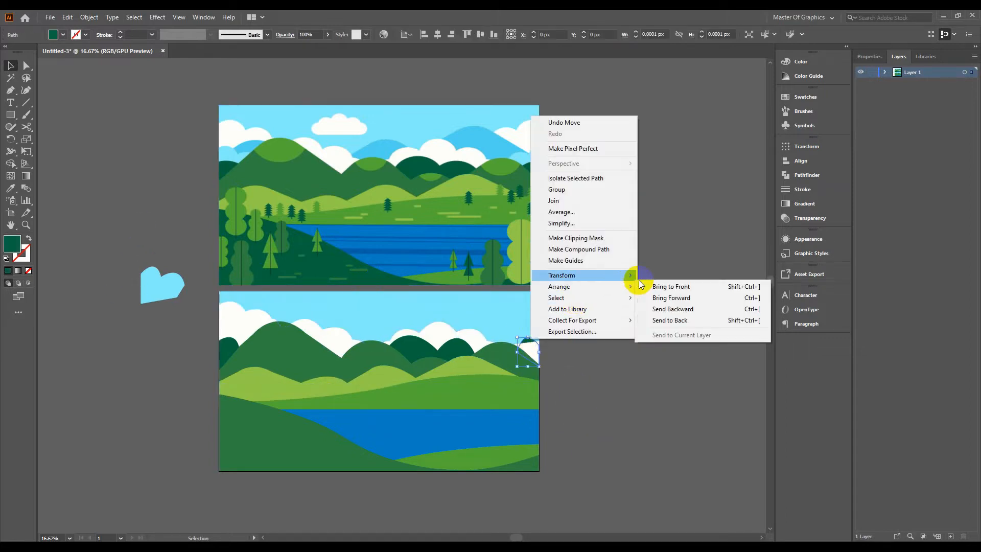
pyautogui.click(649, 283)
pyautogui.click(591, 328)
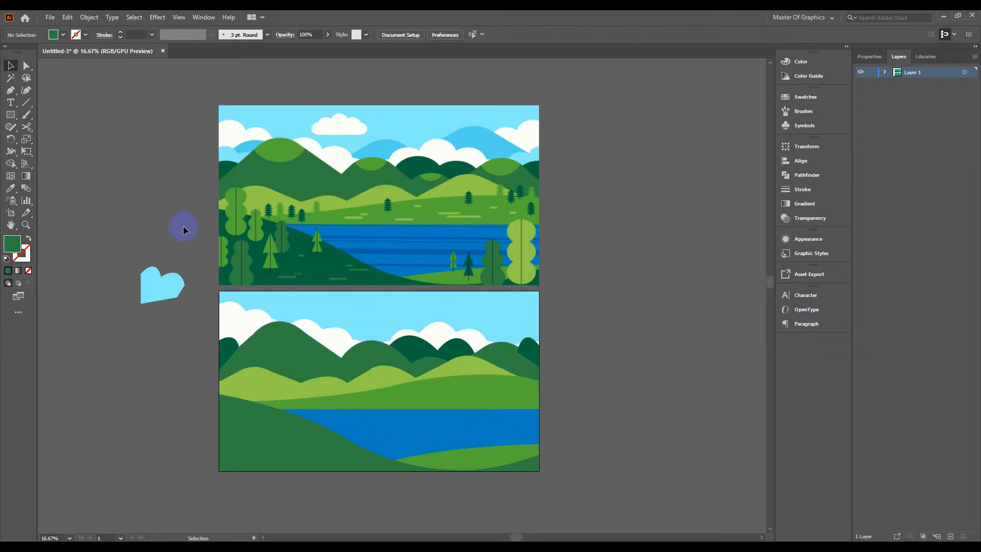
# Step: Move the light-blue cloud shape to the lower artboard's left edge and bring the large green mountain range to the front
pyautogui.moveTo(159, 287); pyautogui.dragTo(237, 345)
pyautogui.hotkey('ctrl', 'shift', 'a')
pyautogui.rightClick(297, 349)
pyautogui.moveTo(337, 298)
pyautogui.click(434, 298)
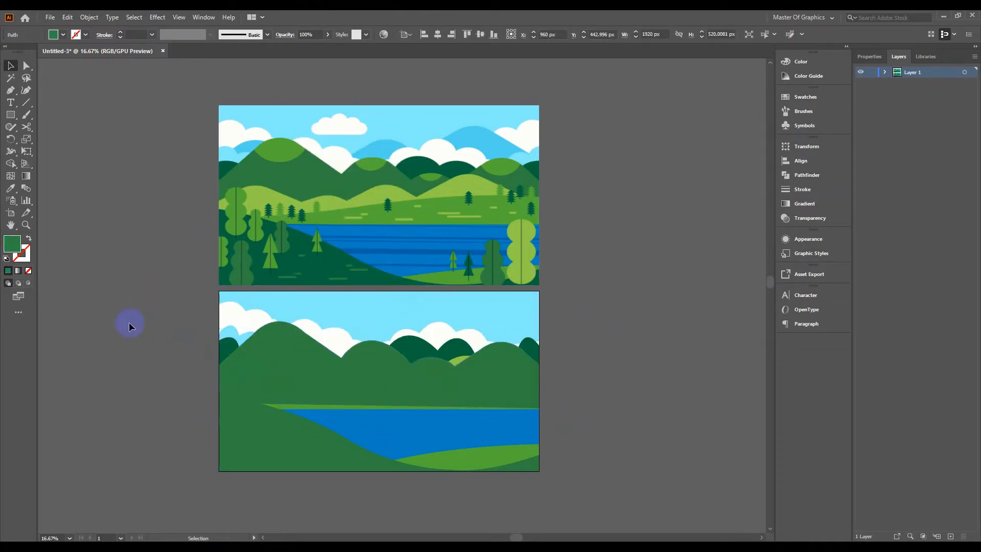
pyautogui.hotkey('ctrl', 'shift', 'a')
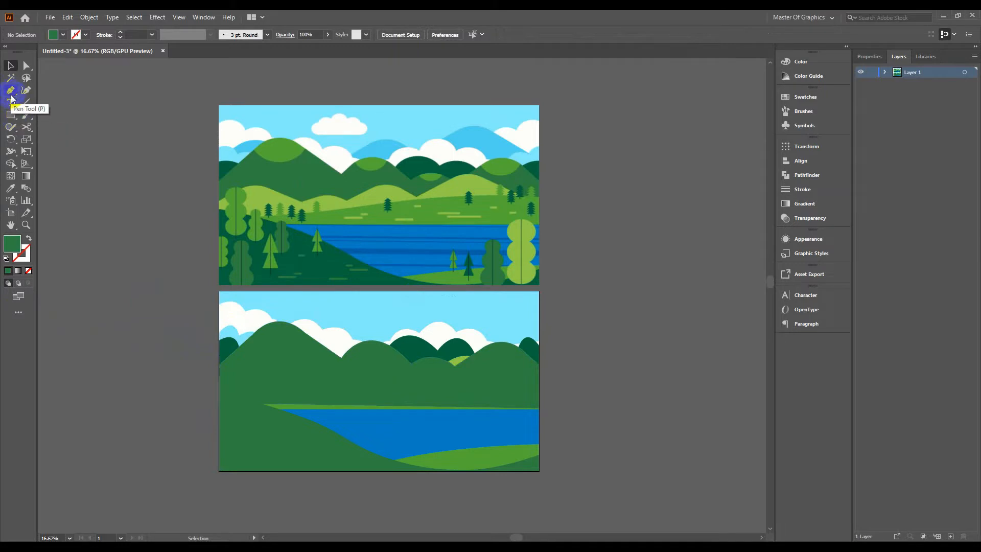
# Step: Draw a rounded hill at the lower artboard's left edge and fill it with the mid-blue sampled from the reference's distant hill
pyautogui.click(220, 341)
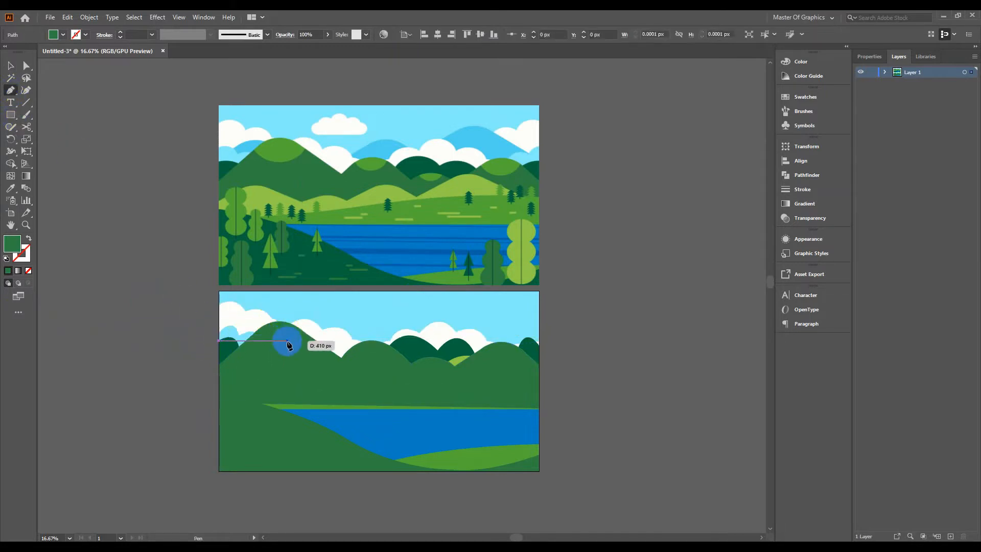
pyautogui.moveTo(286, 340); pyautogui.dragTo(316, 384)
pyautogui.click(219, 381)
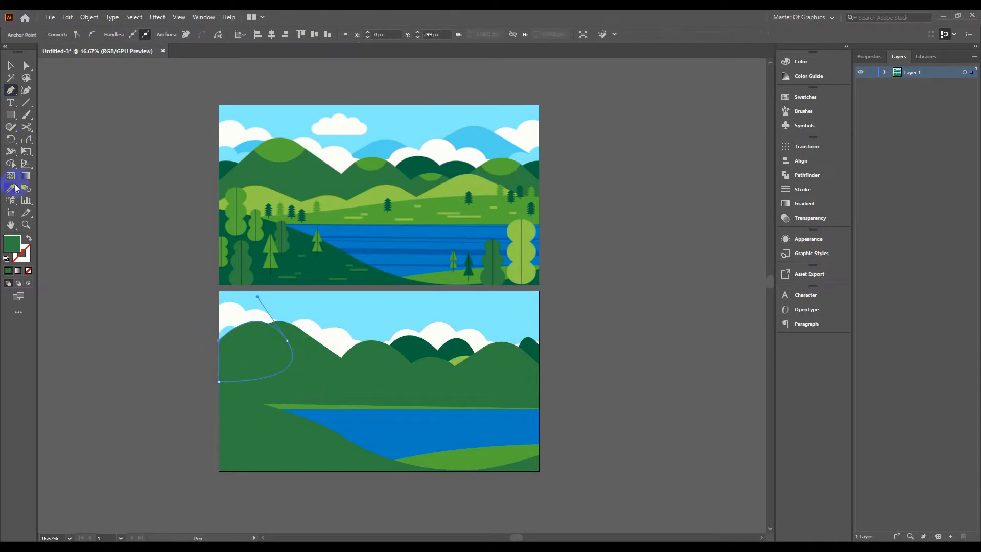
pyautogui.click(11, 188)
pyautogui.click(254, 135)
# Step: Send the mid-blue left-edge hill behind the green mountains and the light-blue cloud, keeping it in front of the white clouds
pyautogui.click(9, 67)
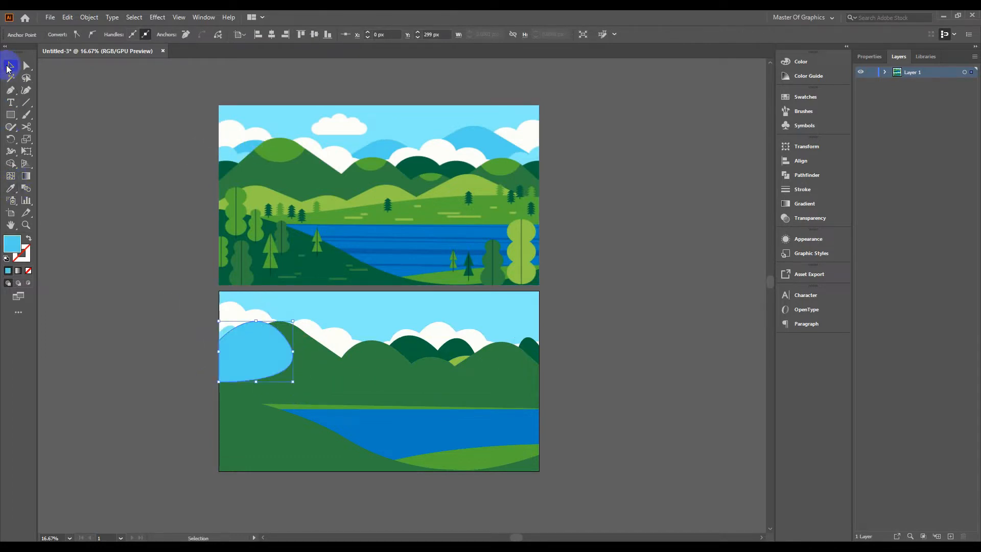
pyautogui.hotkey('ctrl', '[')
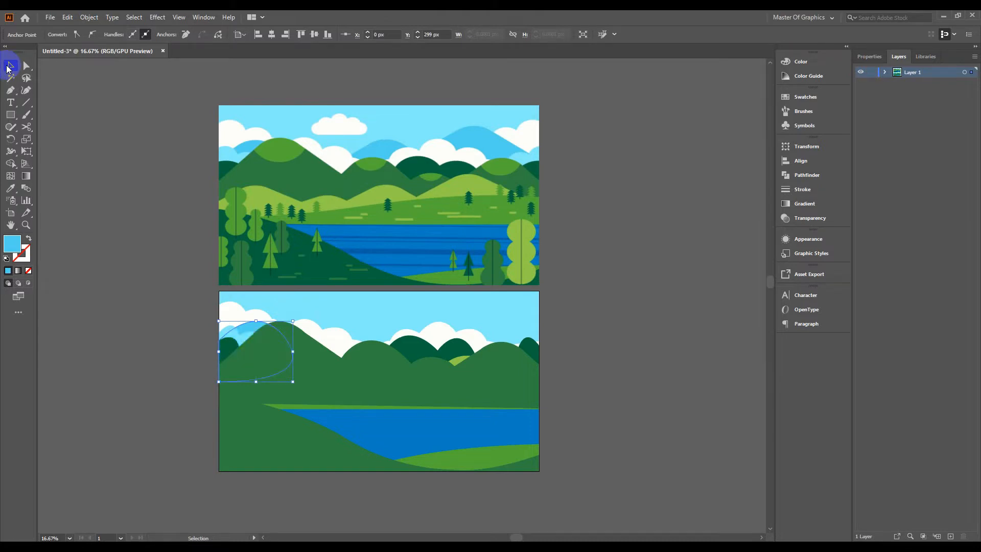
pyautogui.click(127, 134)
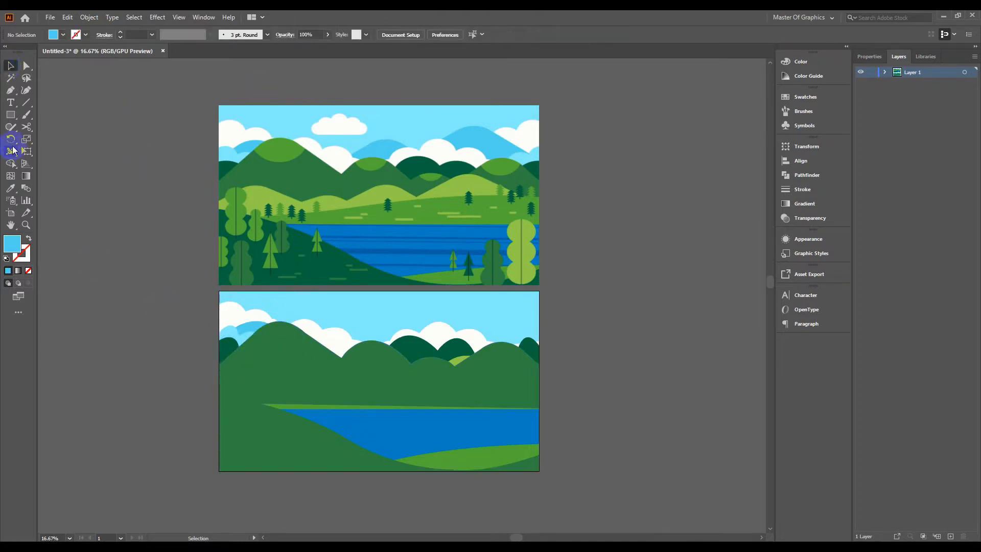
# Step: Trace the smaller distant blue mountain in the centre of the reference, ending its right slope behind the dark-green hill
pyautogui.click(11, 90)
pyautogui.click(312, 166)
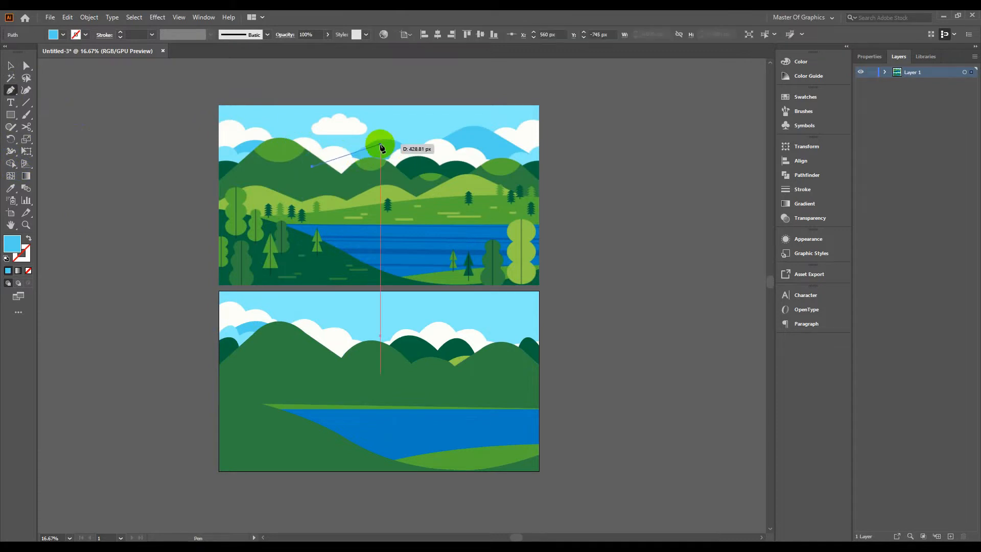
pyautogui.click(347, 156)
pyautogui.moveTo(406, 148); pyautogui.dragTo(429, 170)
pyautogui.click(406, 147)
pyautogui.click(426, 166)
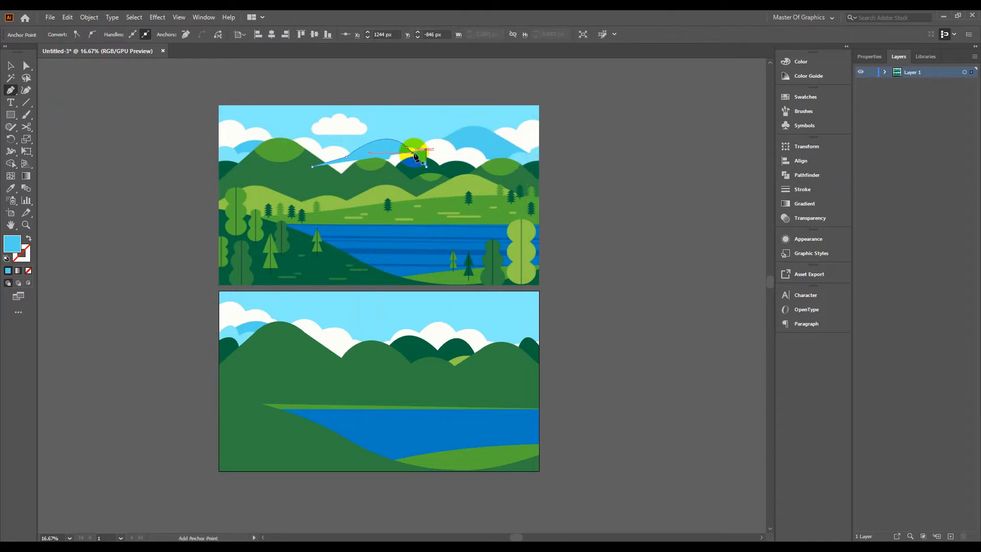
# Step: Continue the outline over the taller distant blue mountain to the reference's right edge and close it across the mountains below
pyautogui.click(425, 149)
pyautogui.moveTo(503, 138); pyautogui.dragTo(546, 175)
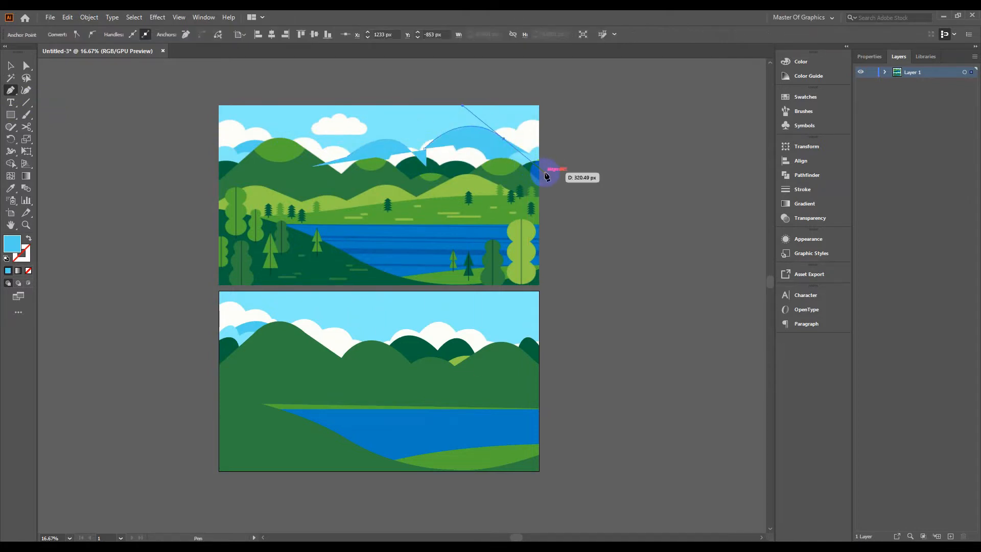
pyautogui.click(503, 138)
pyautogui.click(539, 159)
pyautogui.click(540, 178)
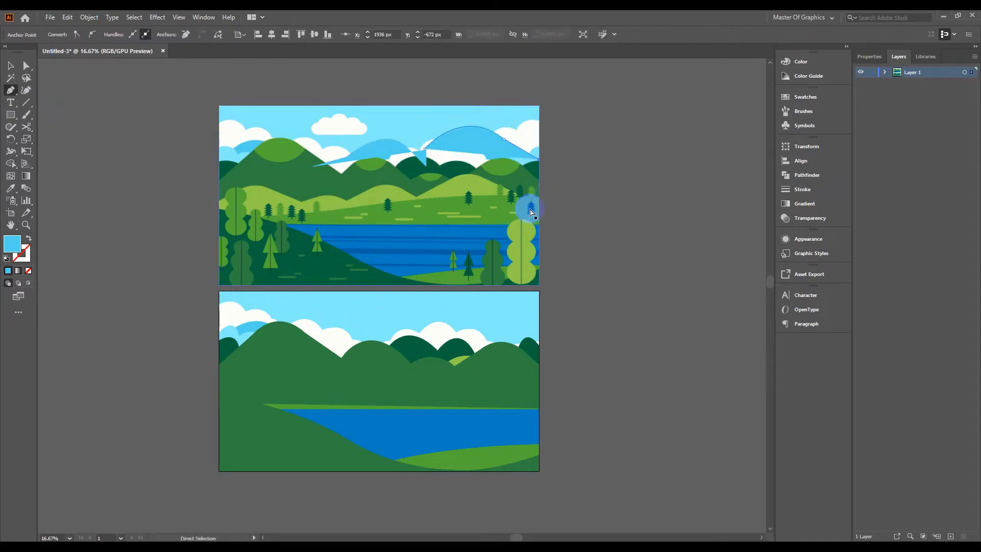
pyautogui.click(539, 189)
pyautogui.click(322, 192)
pyautogui.click(312, 167)
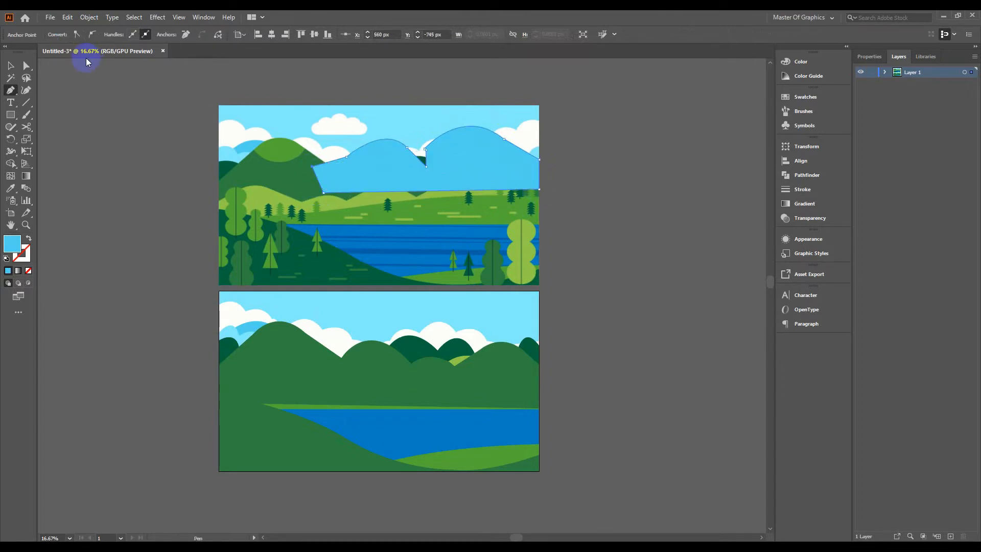
# Step: Move the distant blue mountains onto the lower artboard and send them behind its green mountains, dark hills and white clouds
pyautogui.press('v')
pyautogui.moveTo(422, 162); pyautogui.dragTo(479, 320)
pyautogui.hotkey('ctrl', '[')
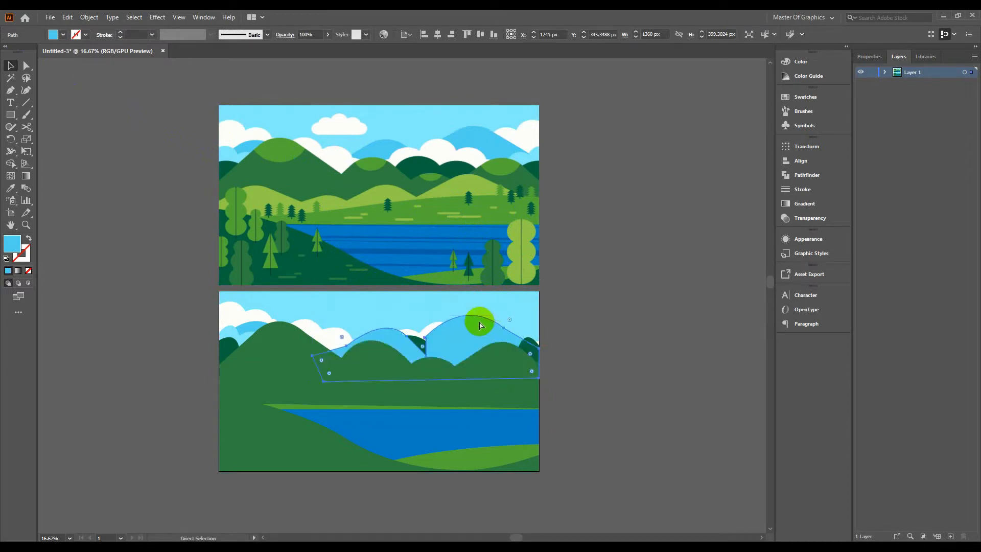
pyautogui.hotkey('ctrl', '[')
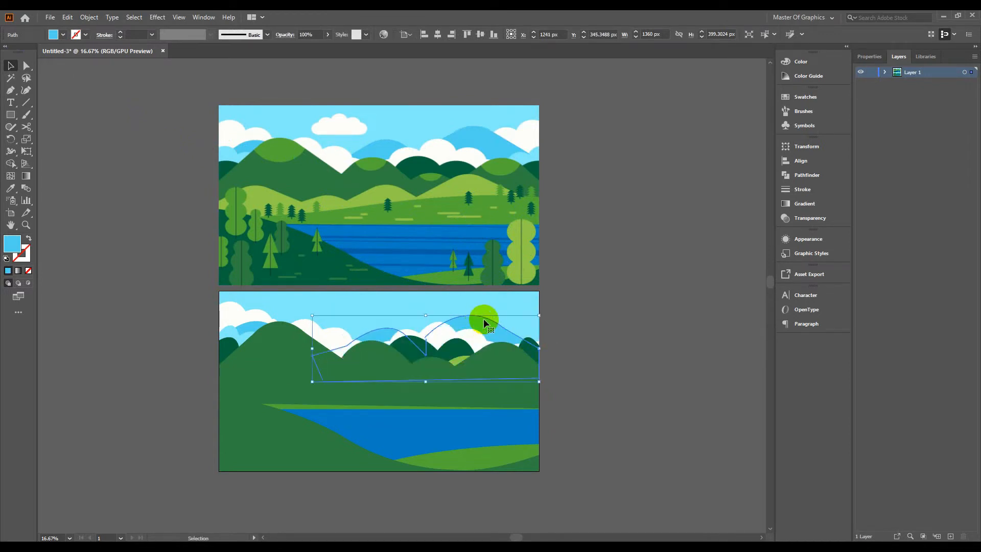
pyautogui.moveTo(483, 319); pyautogui.dragTo(489, 320)
pyautogui.click(628, 315)
pyautogui.click(531, 348)
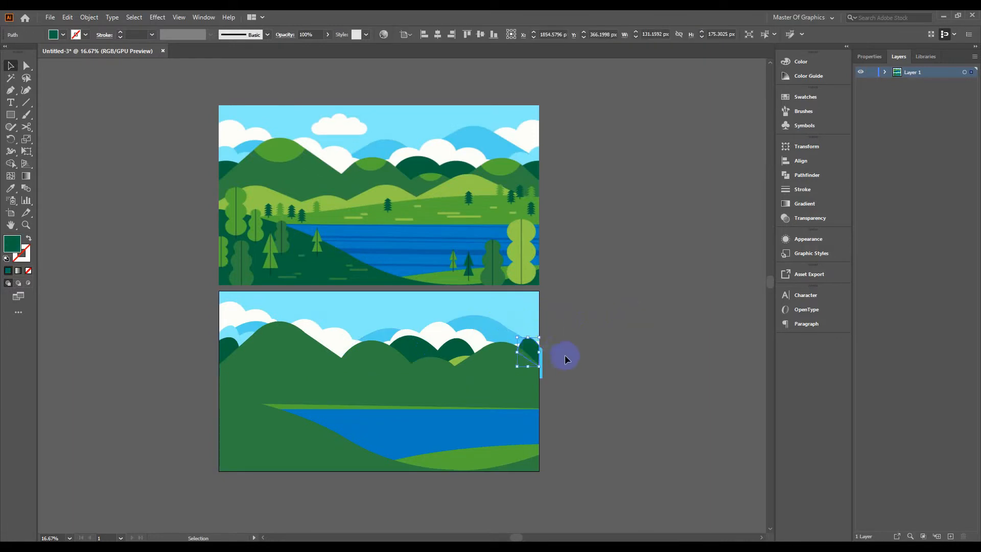
pyautogui.click(591, 333)
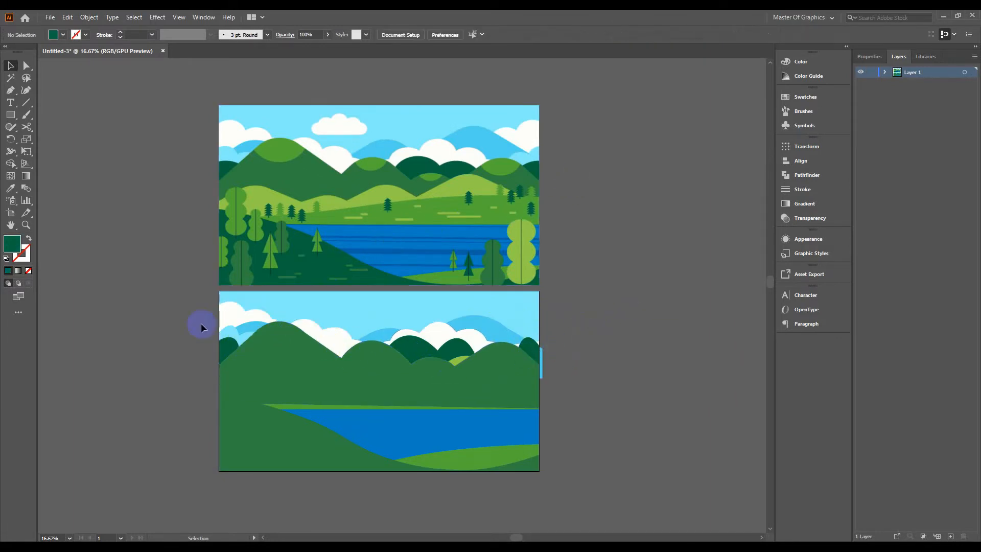
# Step: Raise the distant blue mountains on the lower artboard and reshape the taller peak's crest and right slope
pyautogui.click(488, 327)
pyautogui.moveTo(477, 321); pyautogui.dragTo(463, 280)
pyautogui.press('a')
pyautogui.click(507, 321)
pyautogui.moveTo(507, 321); pyautogui.dragTo(513, 336)
pyautogui.moveTo(467, 296); pyautogui.dragTo(465, 264)
pyautogui.click(590, 315)
pyautogui.click(479, 327)
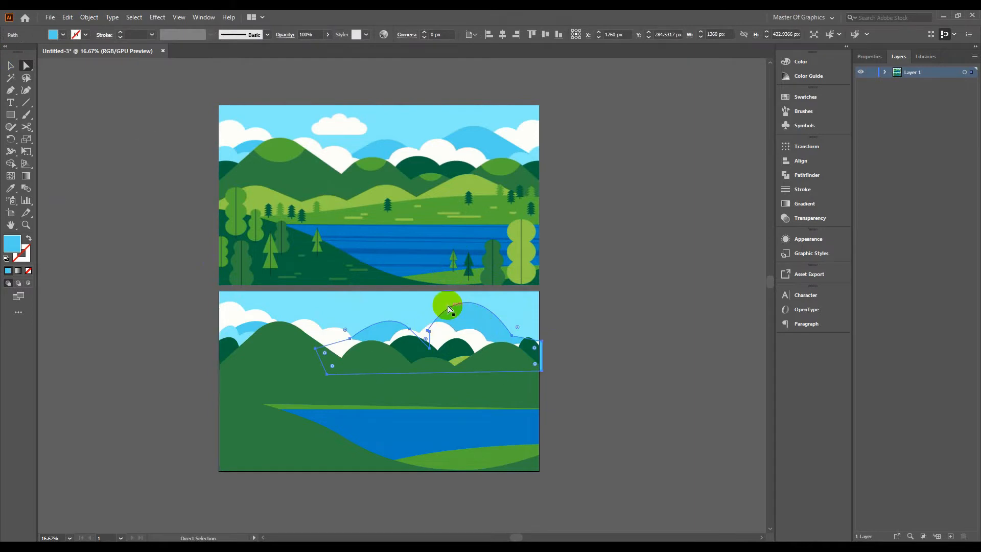
pyautogui.click(10, 91)
pyautogui.click(459, 301)
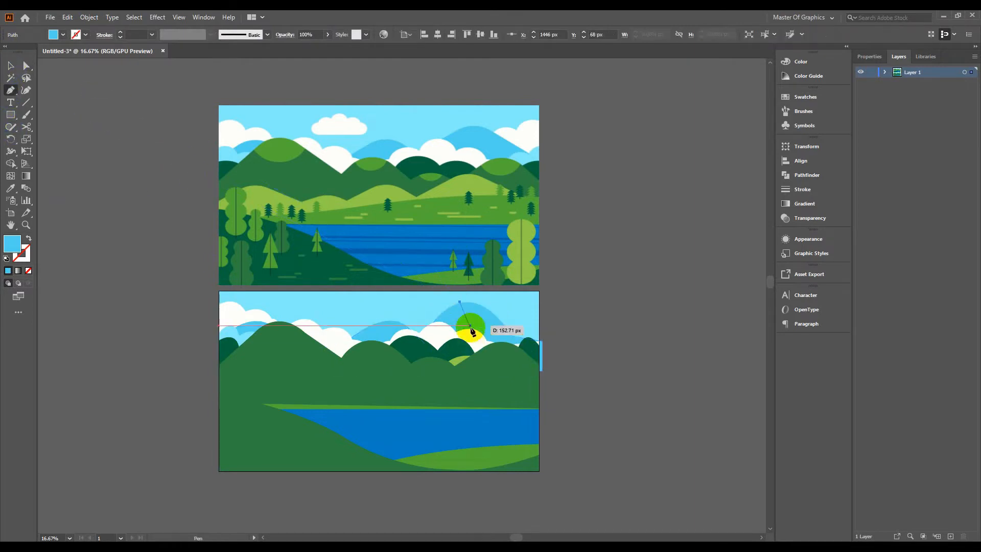
pyautogui.click(464, 302)
pyautogui.hotkey('ctrl', 'z')
pyautogui.hotkey('ctrl', 'z')
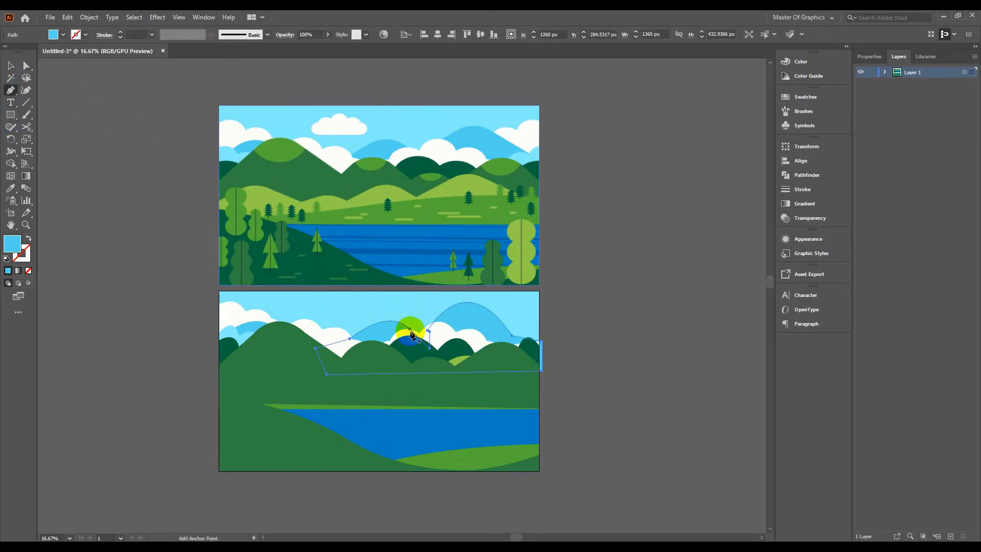
# Step: Add an anchor point at the crest of the taller blue mountain and deselect the shape
pyautogui.click(477, 303)
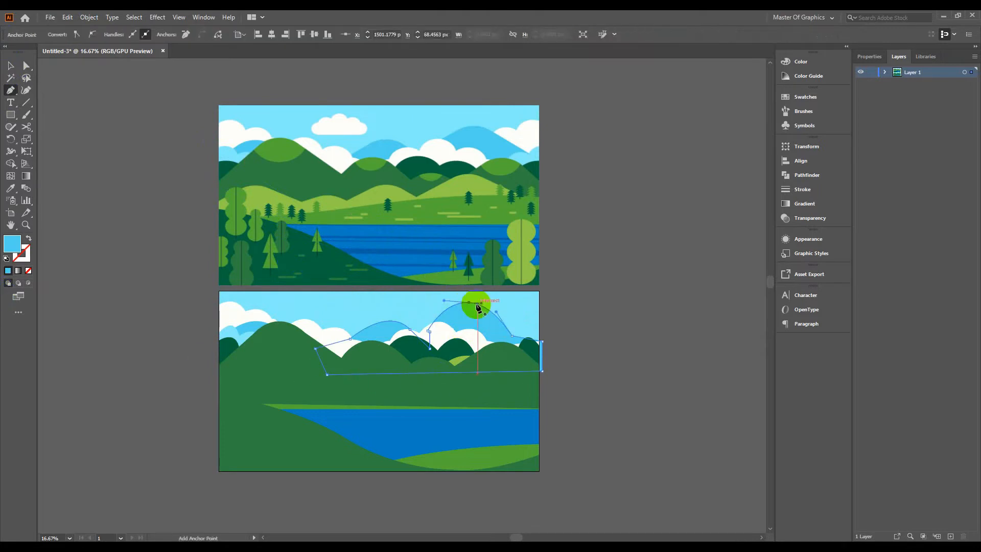
pyautogui.press('v')
pyautogui.click(412, 315)
pyautogui.click(127, 169)
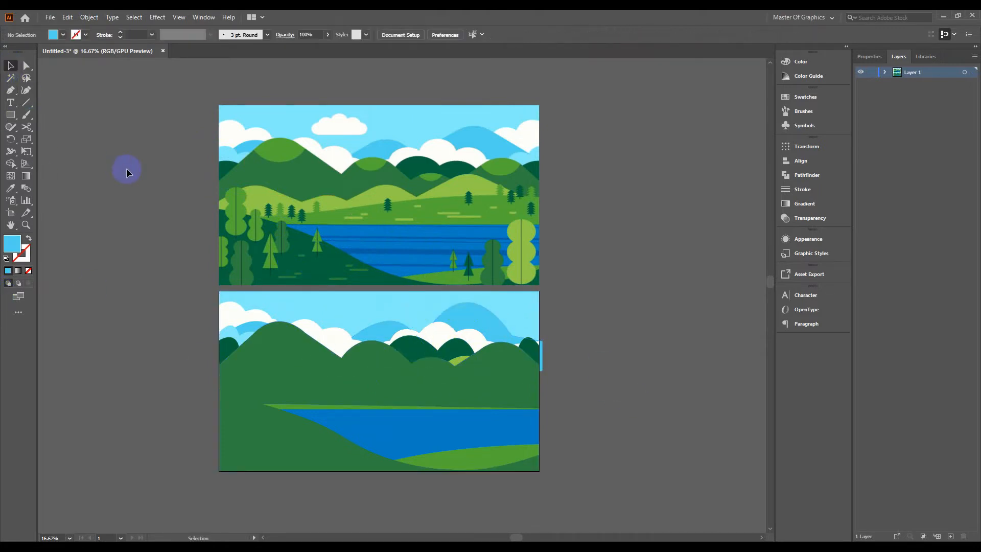
# Step: Align the blue mountains' right side with the artboard edge and lower the right slope's end point to a Y position of 416 px
pyautogui.click(507, 332)
pyautogui.click(415, 324)
pyautogui.click(469, 321)
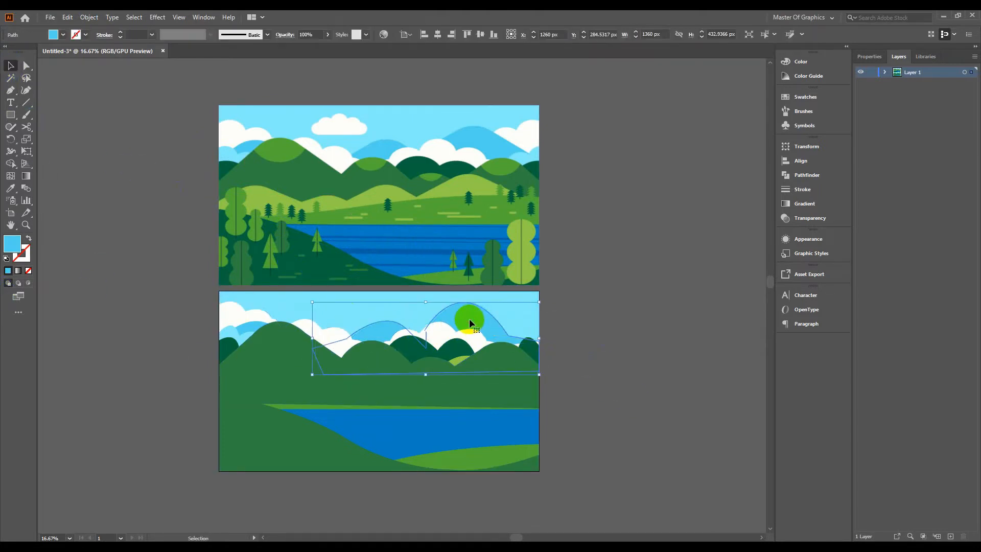
pyautogui.press('a')
pyautogui.moveTo(539, 338); pyautogui.dragTo(539, 365)
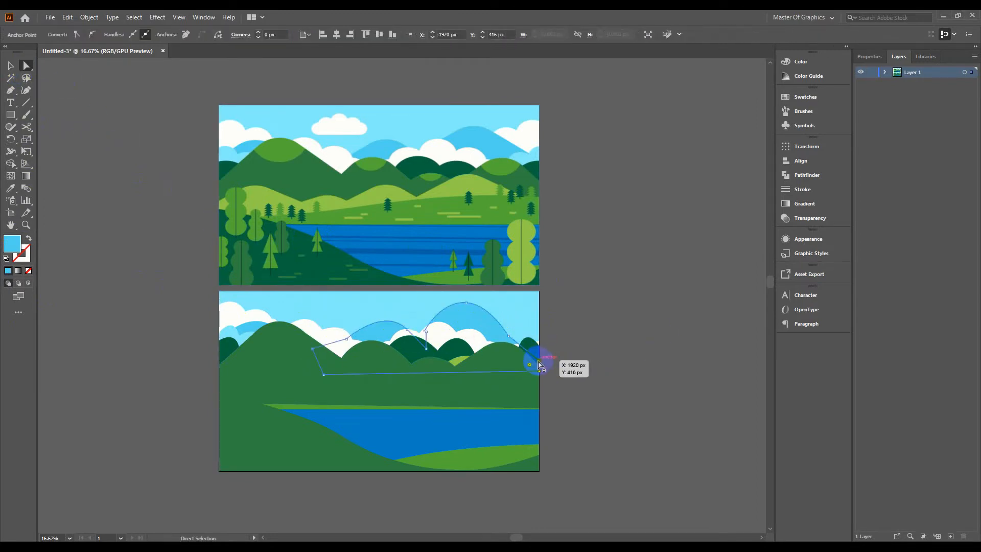
pyautogui.click(565, 339)
# Step: Straighten the taller blue mountain's right slope down to the artboard edge and shift its crest slightly to the right
pyautogui.click(479, 328)
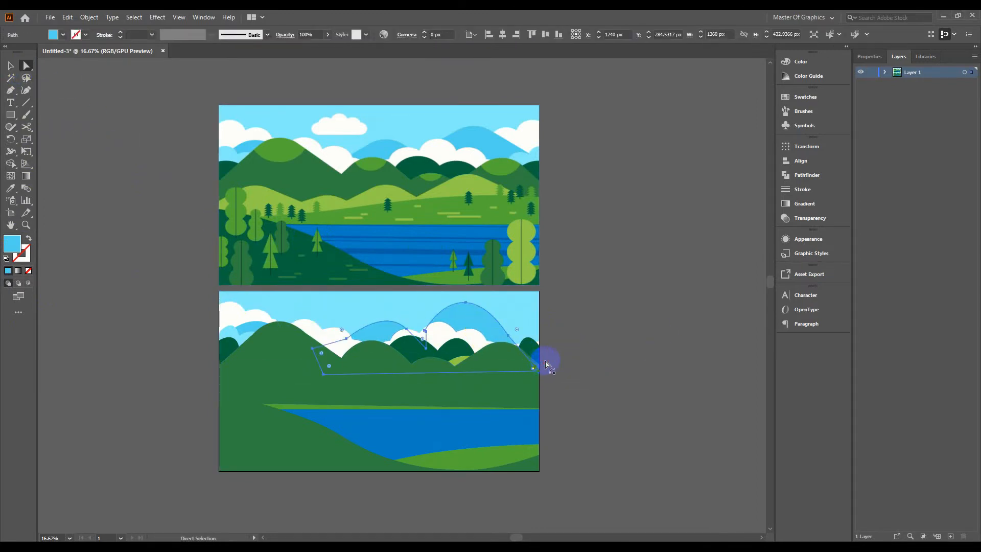
pyautogui.moveTo(508, 335); pyautogui.dragTo(539, 368)
pyautogui.click(550, 341)
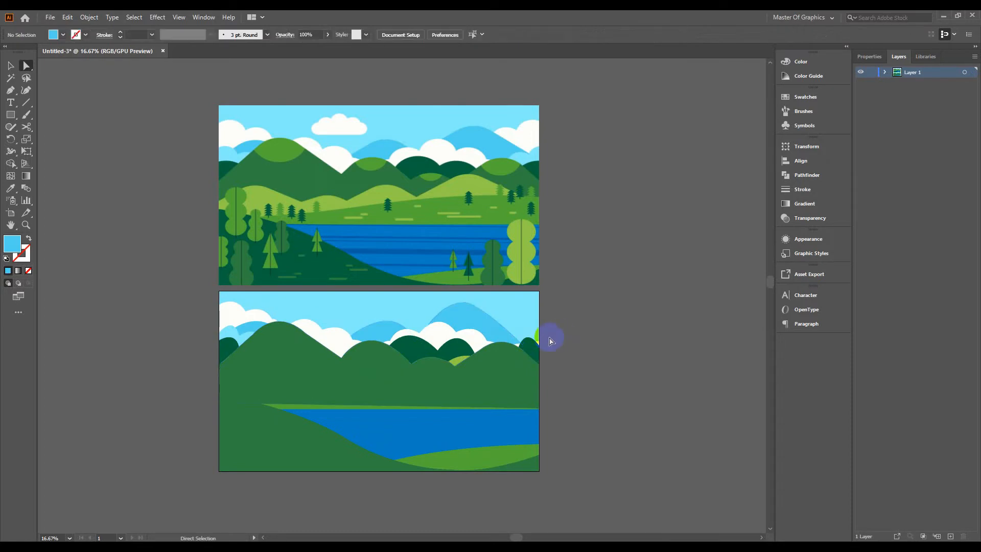
pyautogui.moveTo(464, 302); pyautogui.dragTo(476, 304)
pyautogui.click(565, 303)
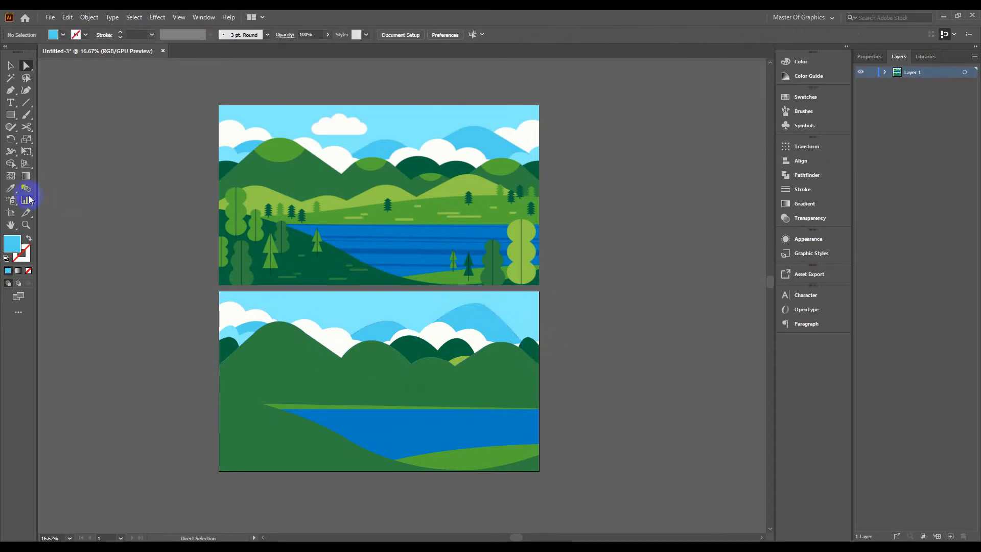
# Step: Draw a closed two-lobed cloud outline over the right mountain, ending along the lower artboard's right edge
pyautogui.click(11, 92)
pyautogui.click(489, 355)
pyautogui.moveTo(523, 335); pyautogui.dragTo(546, 350)
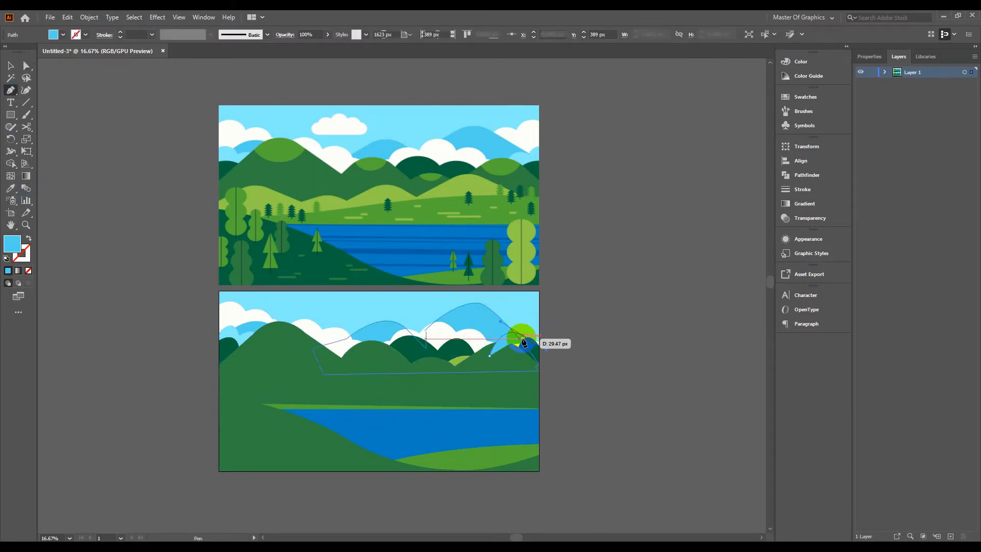
pyautogui.click(522, 336)
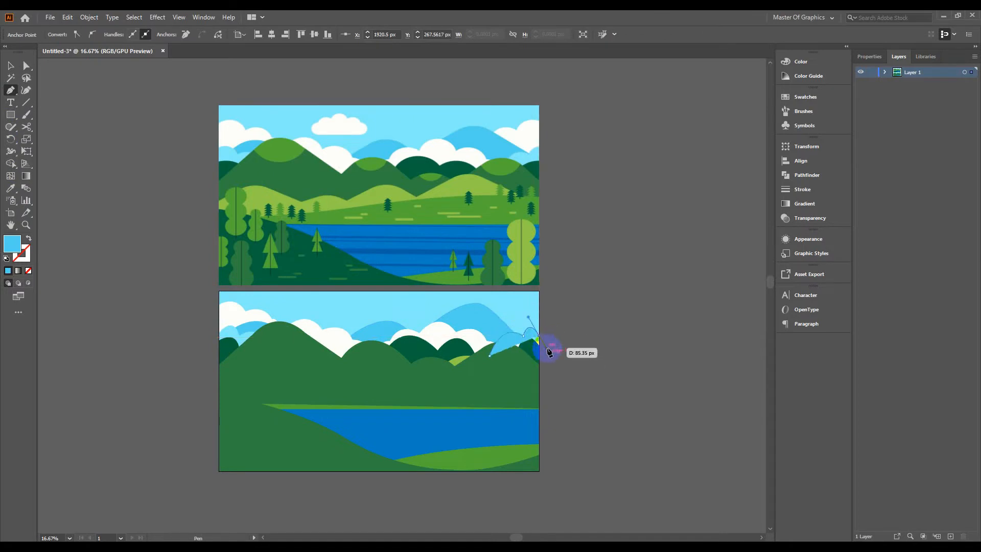
pyautogui.click(539, 335)
pyautogui.click(539, 362)
pyautogui.click(489, 355)
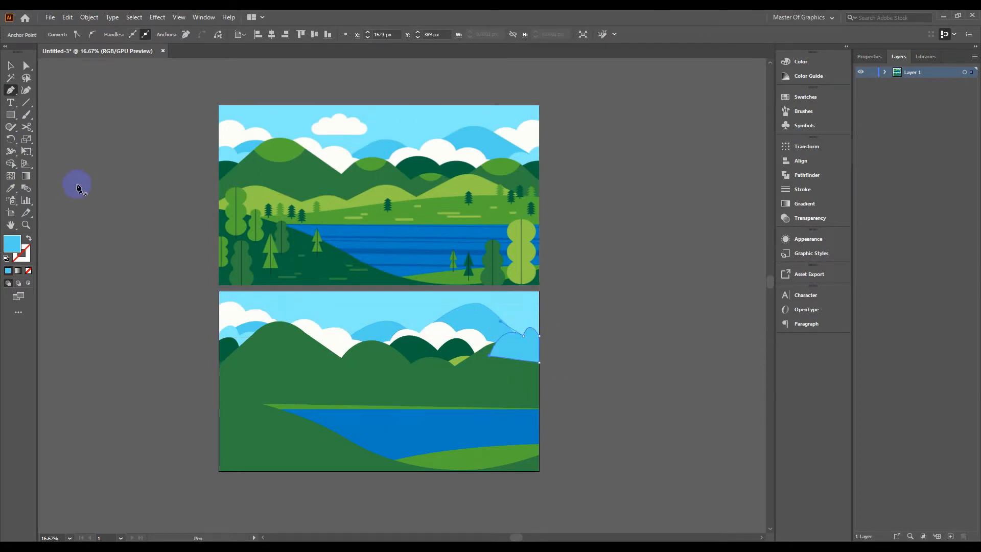
# Step: Fill the right-edge cloud with light blue and send it behind the right mountain and dark-green hill
pyautogui.click(10, 67)
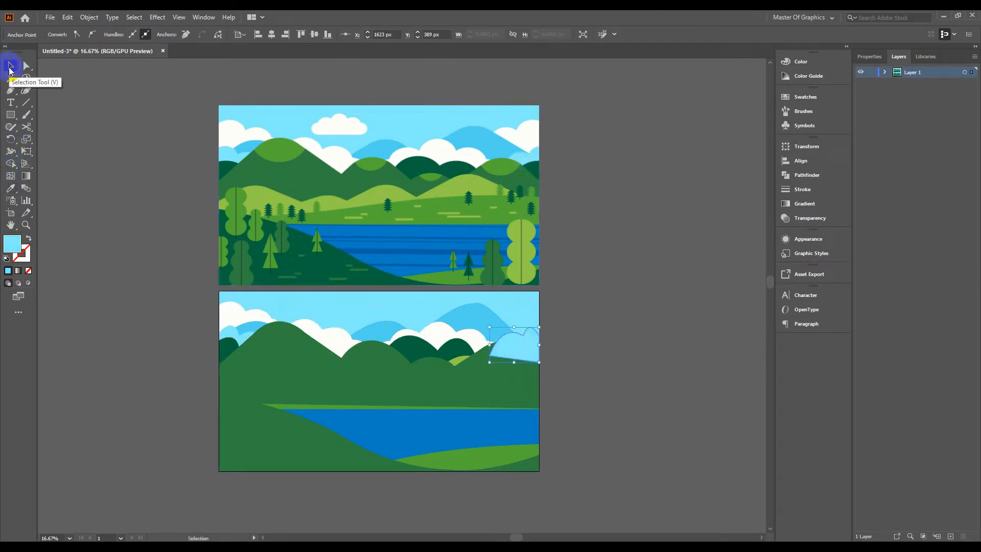
pyautogui.click(732, 238)
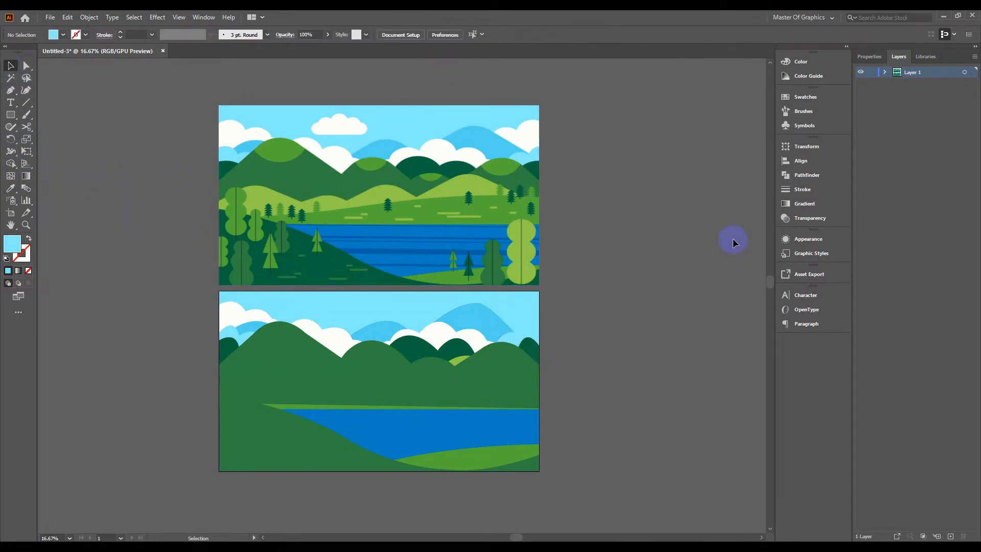
pyautogui.click(516, 341)
pyautogui.click(614, 291)
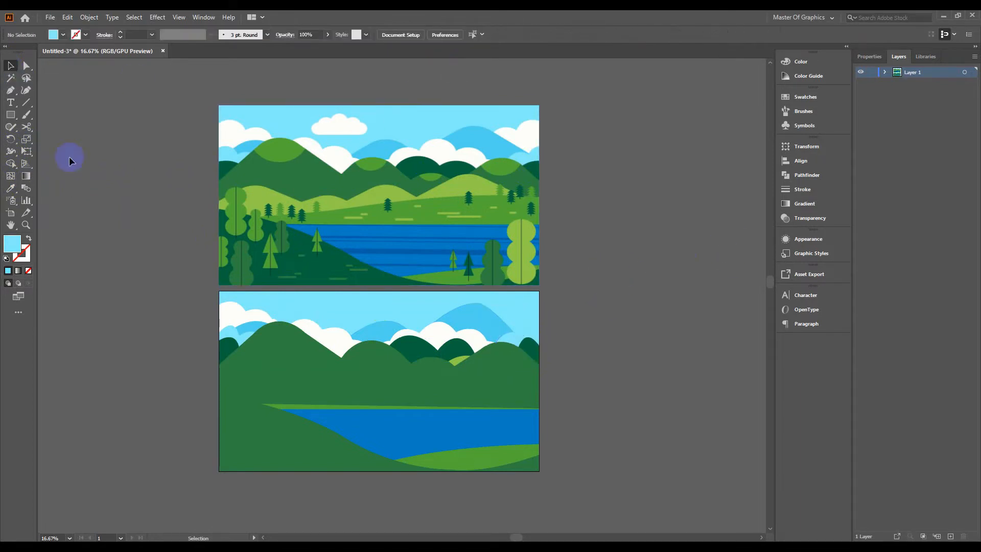
# Step: Draw a larger two-lobed right-edge cloud filled with white sampled from the reference, layered behind the light-blue cloud and green mountain
pyautogui.press('p')
pyautogui.click(485, 358)
pyautogui.click(477, 321)
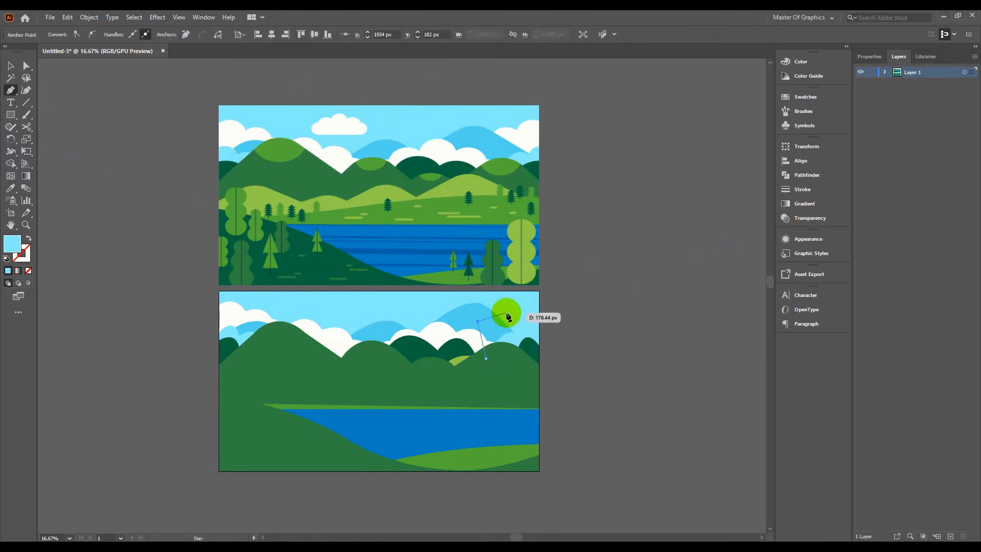
pyautogui.moveTo(513, 310); pyautogui.dragTo(555, 319)
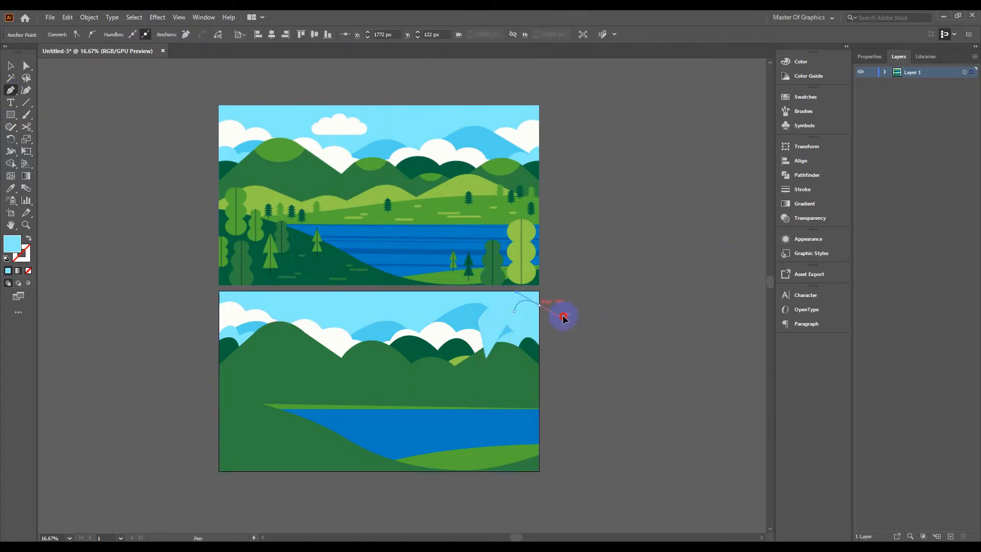
pyautogui.click(540, 350)
pyautogui.click(486, 358)
pyautogui.press('i')
pyautogui.click(498, 128)
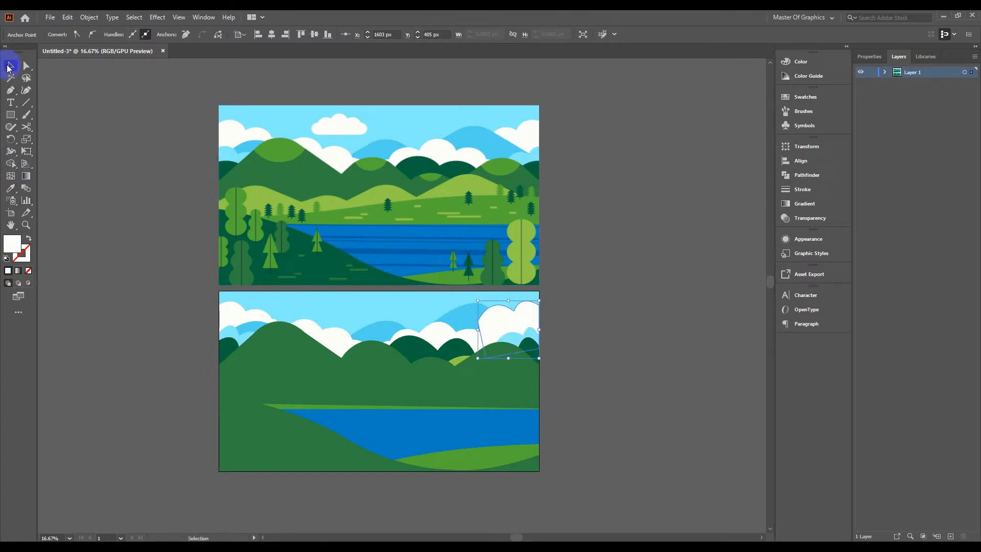
# Step: Start a white Pen path at the base of the small cloud in the reference's sky
pyautogui.click(597, 224)
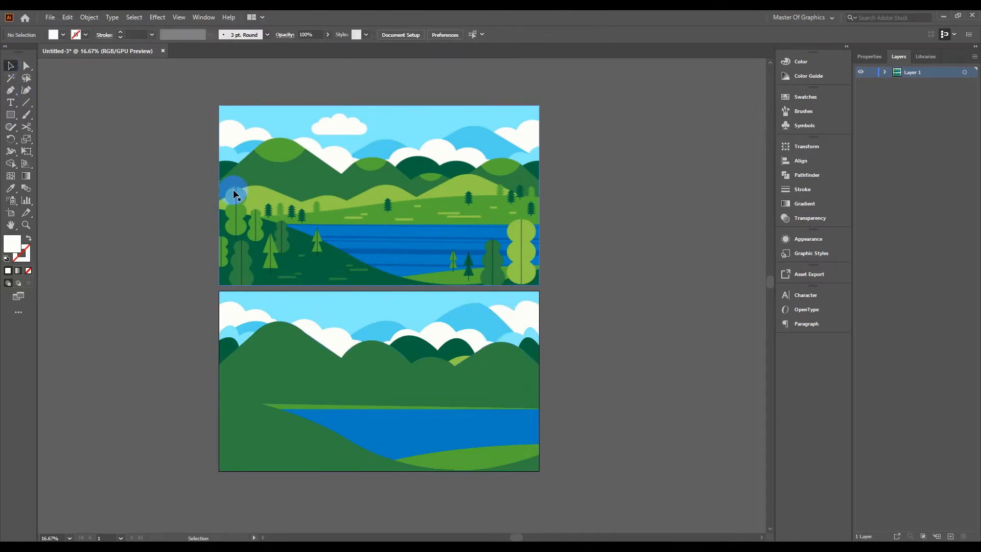
pyautogui.scroll(2, 233, 191)
pyautogui.moveTo(279, 175); pyautogui.dragTo(224, 344)
pyautogui.scroll(1, 313, 200)
pyautogui.moveTo(323, 203); pyautogui.dragTo(203, 189)
pyautogui.click(9, 91)
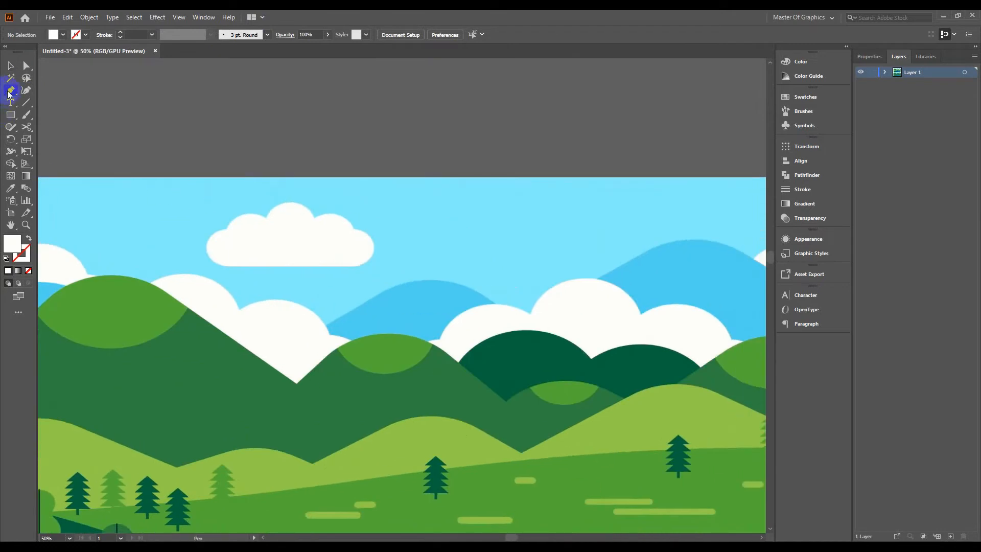
pyautogui.click(229, 266)
pyautogui.click(344, 266)
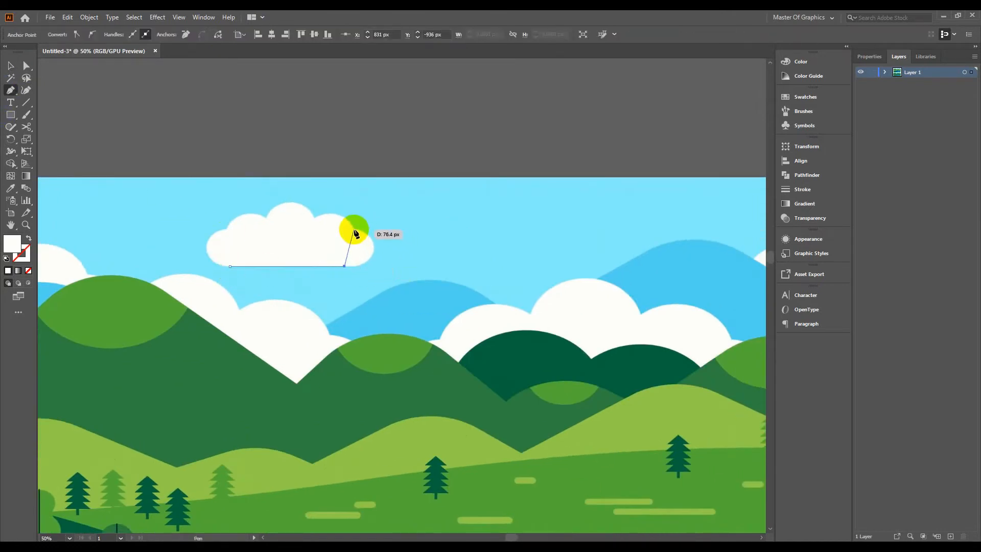
pyautogui.hotkey('ctrl', 'z')
pyautogui.hotkey('ctrl', 'z')
pyautogui.click(354, 266)
pyautogui.moveTo(309, 203); pyautogui.dragTo(210, 254)
pyautogui.hotkey('ctrl', 'z')
pyautogui.hotkey('ctrl', 'z')
# Step: Trace the small cloud's flat base and five rounded lobes, closing the white outline at its starting point
pyautogui.click(358, 266)
pyautogui.click(353, 229)
pyautogui.click(314, 219)
pyautogui.click(265, 218)
pyautogui.click(226, 229)
pyautogui.moveTo(223, 266); pyautogui.dragTo(276, 287)
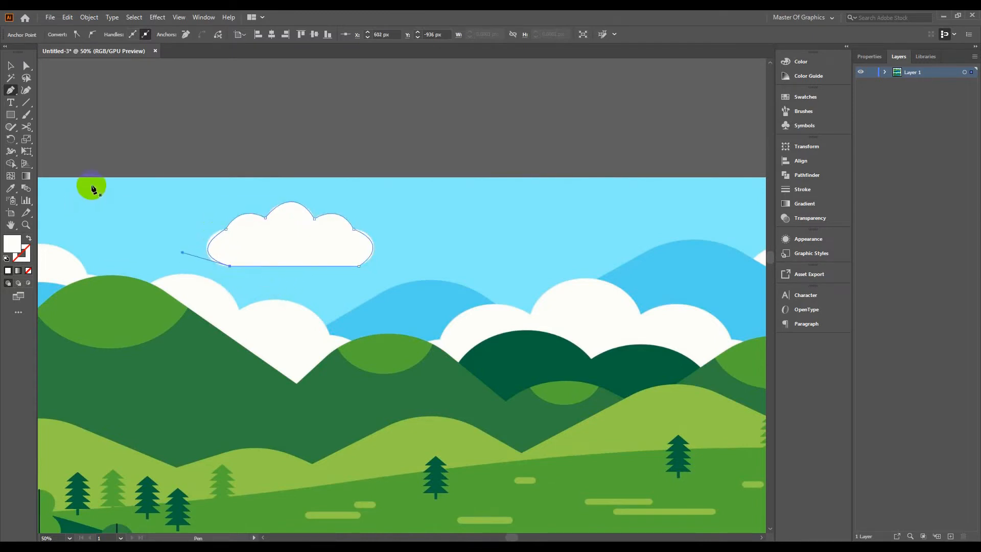
pyautogui.moveTo(226, 228); pyautogui.dragTo(206, 265)
pyautogui.click(229, 265)
# Step: Move the traced cloud straight down into the matching spot in the lower artboard's sky
pyautogui.click(11, 65)
pyautogui.scroll(-1, 265, 244)
pyautogui.scroll(-3, 265, 248)
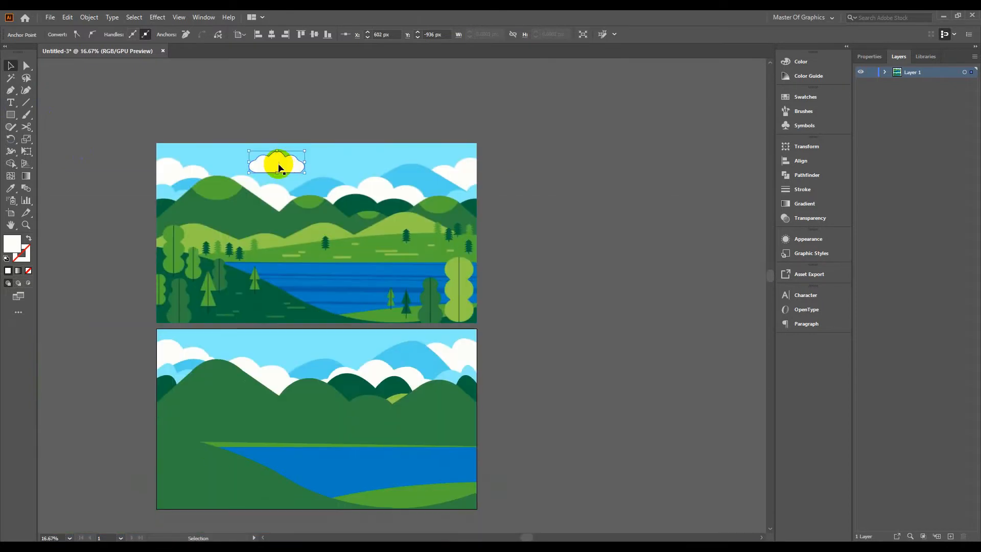
pyautogui.moveTo(279, 350); pyautogui.dragTo(278, 350)
pyautogui.click(559, 270)
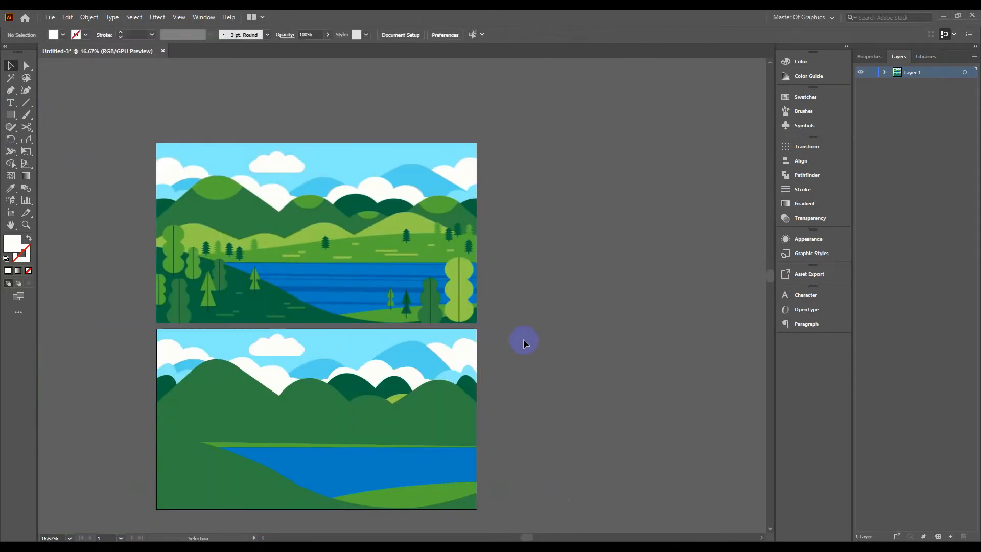
# Step: Bring the mid-green lakeside hill in front of the dark-green mountain range on the lower artboard
pyautogui.click(258, 441)
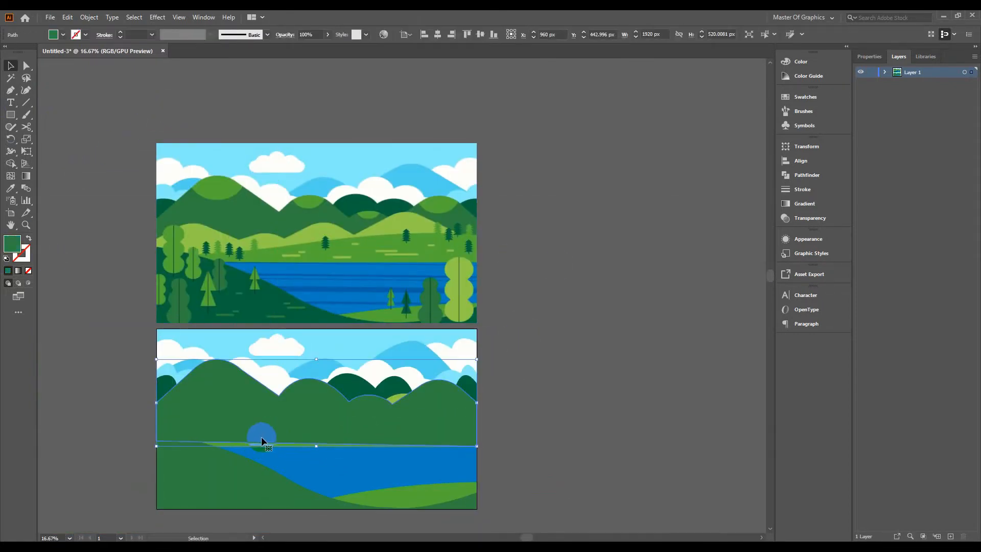
pyautogui.press('a')
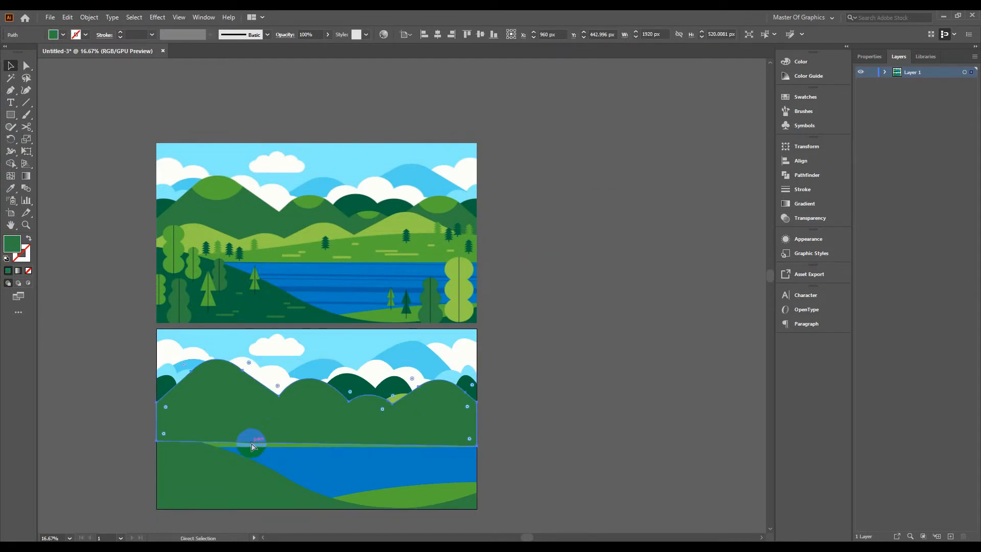
pyautogui.scroll(3, 260, 439)
pyautogui.click(128, 411)
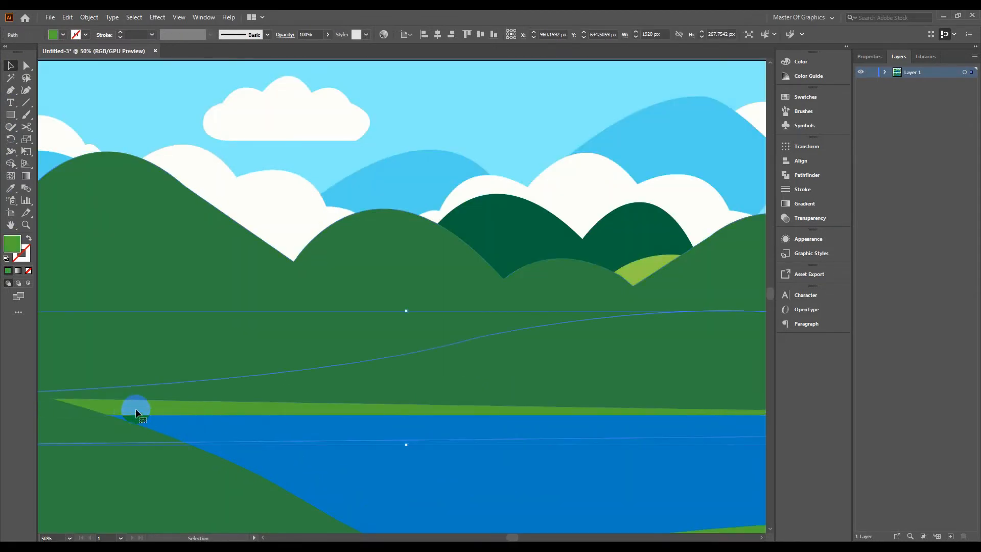
pyautogui.rightClick(136, 408)
pyautogui.moveTo(192, 360)
pyautogui.scroll(-3, 442, 379)
# Step: Raise the light-green hills above the dark-green mountains while keeping them behind the mid-green hill
pyautogui.click(501, 314)
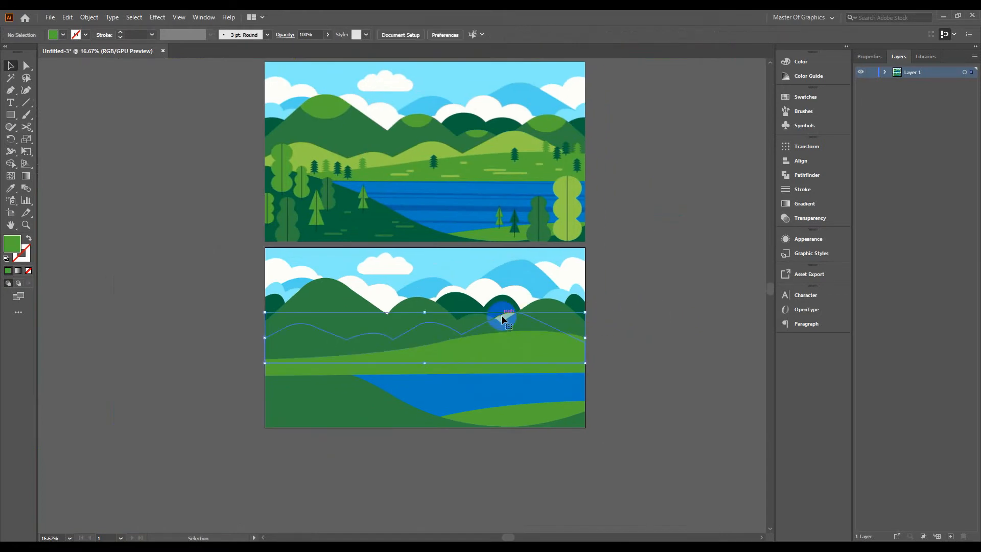
pyautogui.press('a')
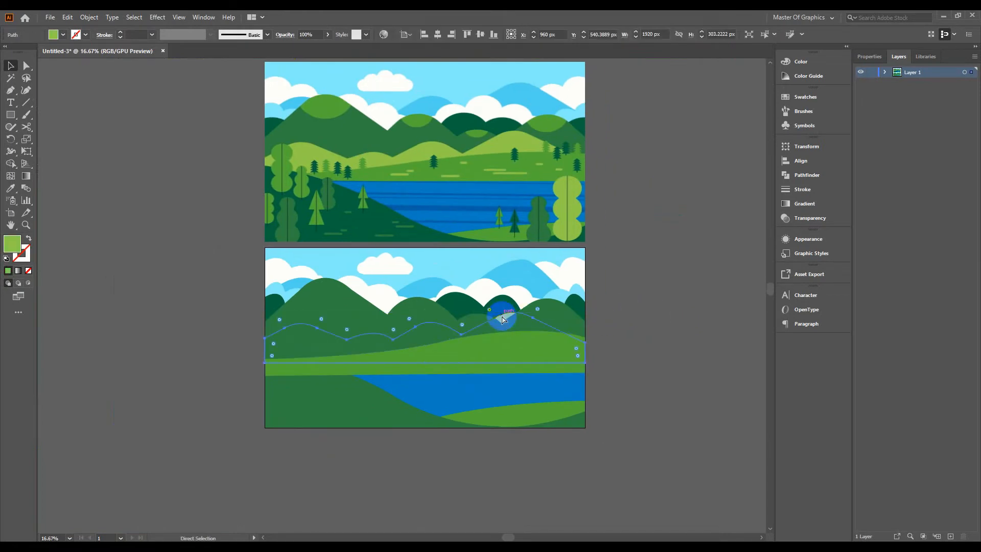
pyautogui.hotkey('ctrl', ']')
pyautogui.hotkey('ctrl', ']')
pyautogui.hotkey('ctrl', '[')
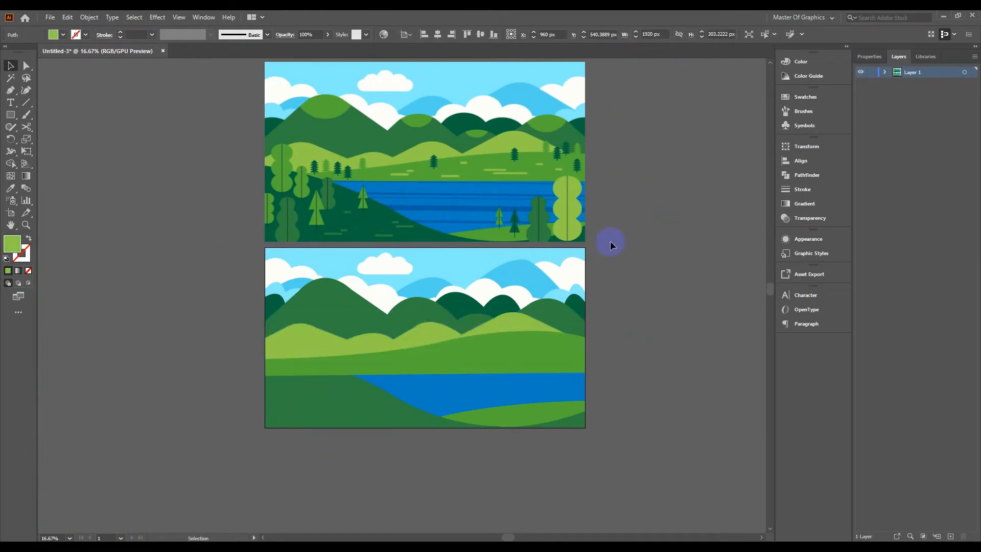
pyautogui.click(610, 241)
# Step: Trace the thin tapered stripe along the reference lake's upper edge, from the shore to the artboard's right edge
pyautogui.scroll(2, 446, 284)
pyautogui.moveTo(508, 205); pyautogui.dragTo(330, 289)
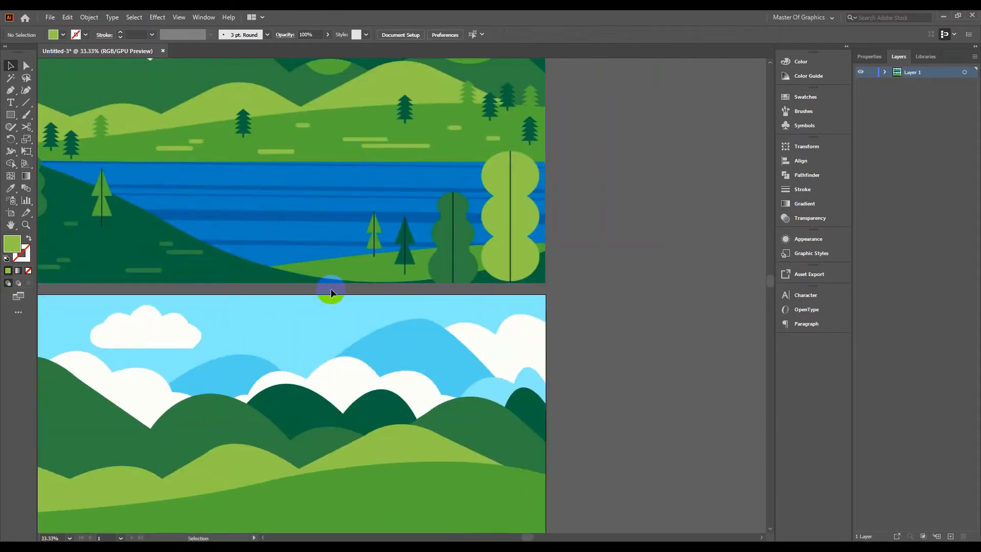
pyautogui.scroll(1, 299, 227)
pyautogui.moveTo(299, 227); pyautogui.dragTo(491, 339)
pyautogui.click(10, 91)
pyautogui.click(105, 243)
pyautogui.moveTo(269, 259); pyautogui.dragTo(116, 275)
pyautogui.click(732, 266)
pyautogui.click(731, 270)
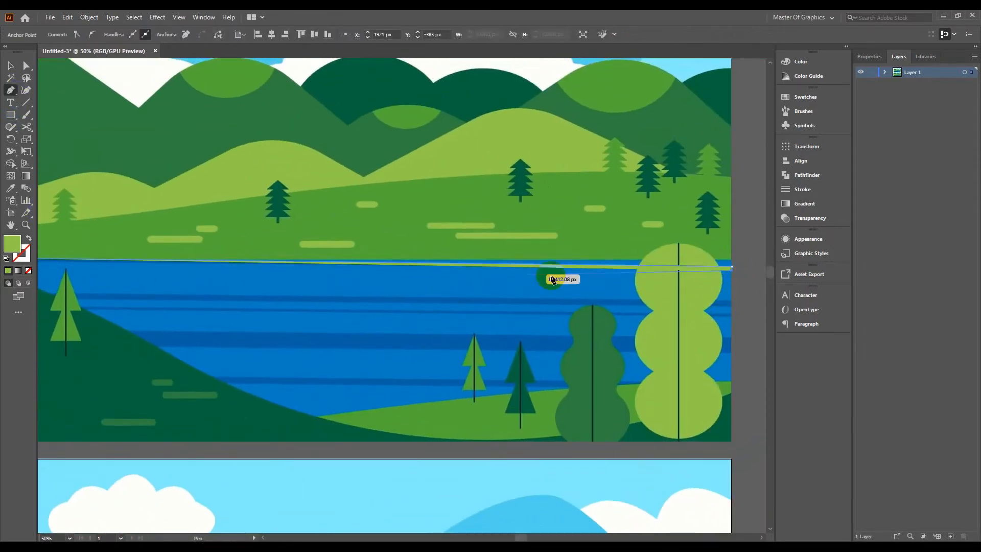
pyautogui.moveTo(198, 274); pyautogui.dragTo(585, 289)
pyautogui.click(333, 275)
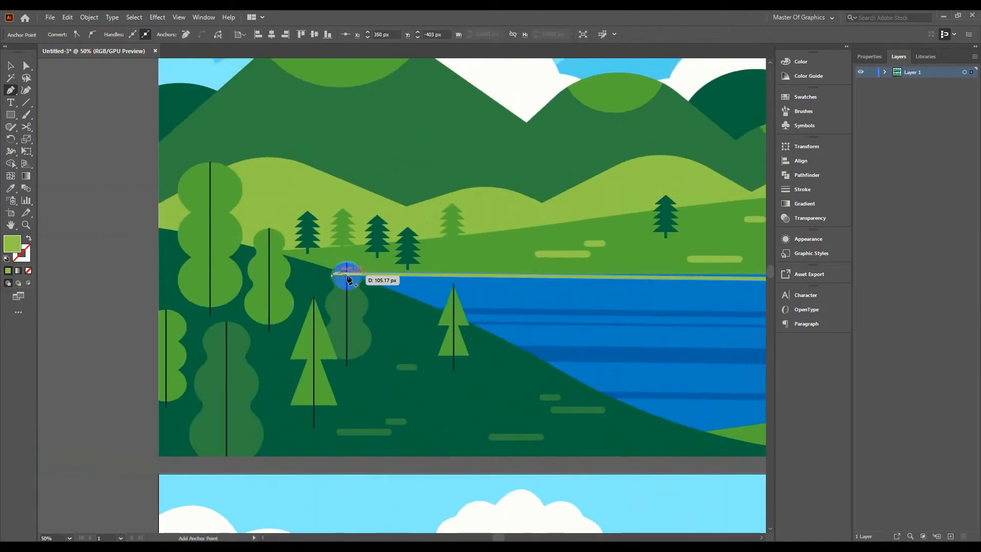
# Step: Fill the traced lake stripe with the darker blue sampled from the reference's water stripes
pyautogui.scroll(-2, 70, 165)
pyautogui.click(10, 188)
pyautogui.click(334, 235)
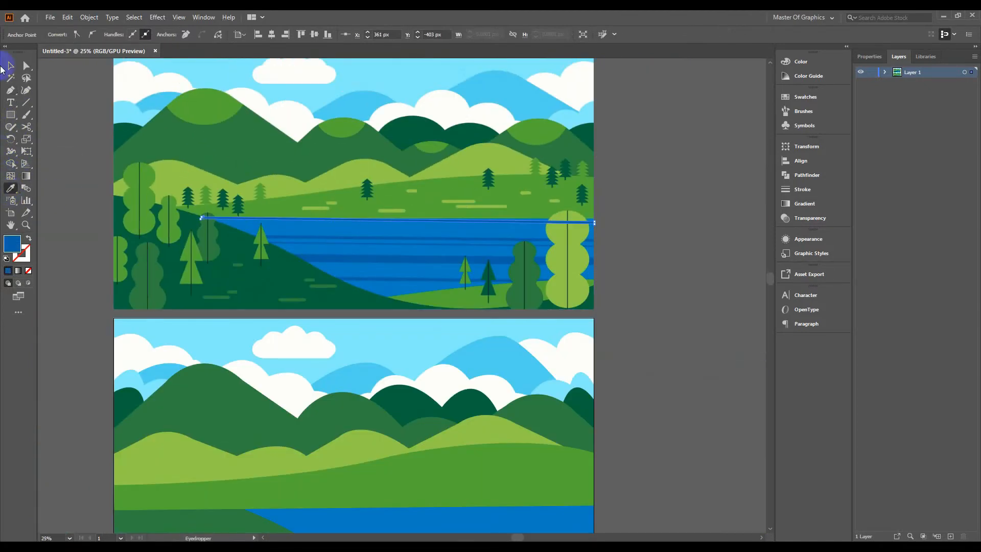
# Step: Trace the reference lake's second stripe as a closed dark-blue band from the shore to the right edge
pyautogui.scroll(2, 594, 223)
pyautogui.hscroll(-3, 572, 252)
pyautogui.click(252, 103)
pyautogui.press('p')
pyautogui.click(106, 211)
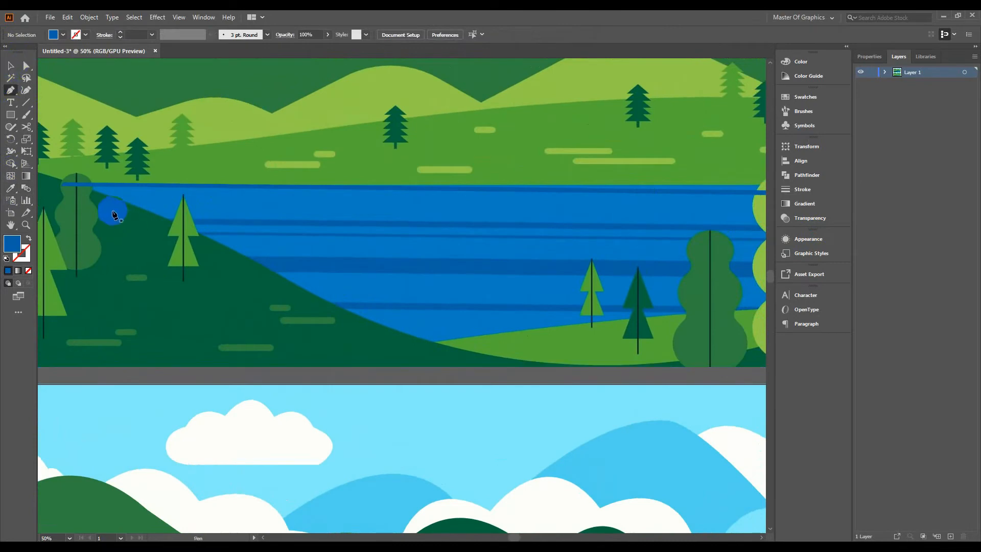
pyautogui.hscroll(4, 291, 215)
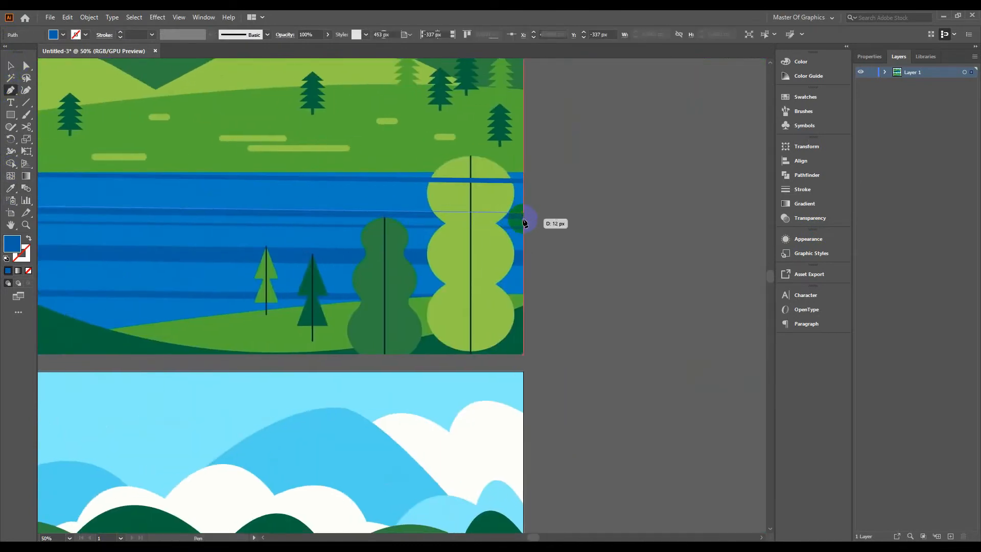
pyautogui.click(525, 218)
pyautogui.hscroll(-3, 284, 221)
pyautogui.click(43, 211)
pyautogui.hscroll(-1, 59, 204)
pyautogui.click(43, 203)
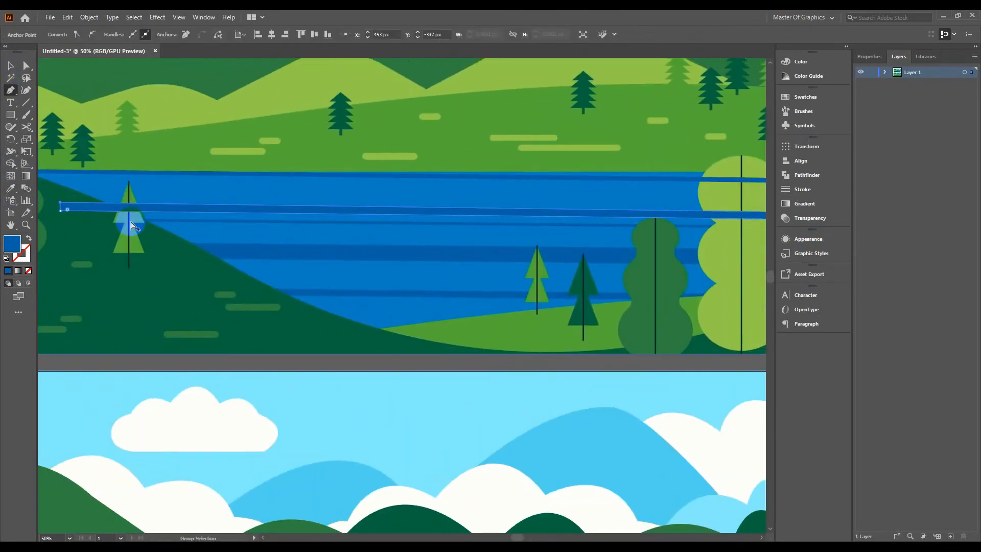
# Step: Copy the second stripe onto the three stripes below it on the reference lake, adjusting each copy's thickness to match
pyautogui.scroll(-1, 183, 194)
pyautogui.scroll(-1, 183, 194)
pyautogui.press('v')
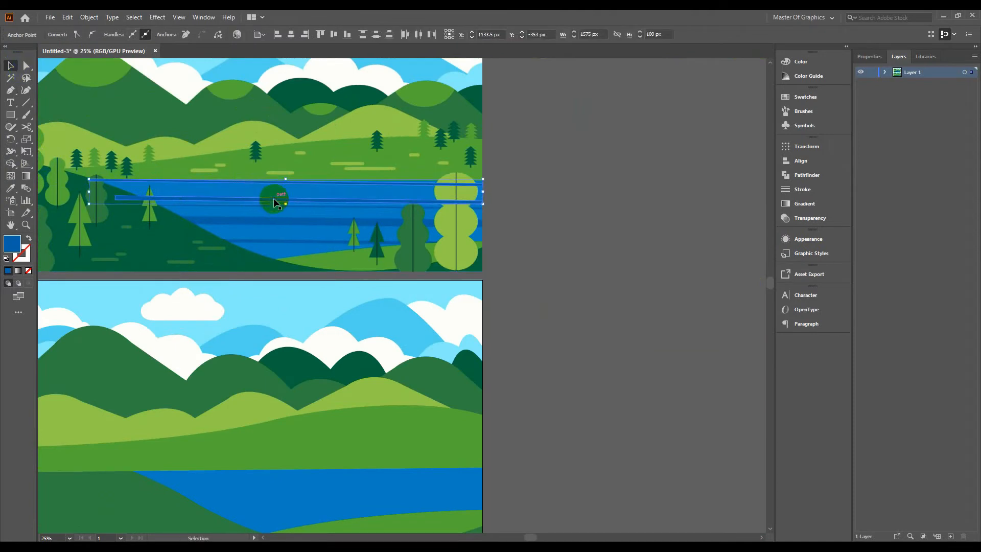
pyautogui.click(366, 254)
pyautogui.click(410, 194)
pyautogui.moveTo(410, 196); pyautogui.dragTo(432, 201)
pyautogui.moveTo(624, 196); pyautogui.dragTo(615, 220)
pyautogui.moveTo(419, 222); pyautogui.dragTo(419, 227)
pyautogui.click(723, 217)
pyautogui.click(466, 220)
pyautogui.moveTo(419, 193); pyautogui.dragTo(422, 248)
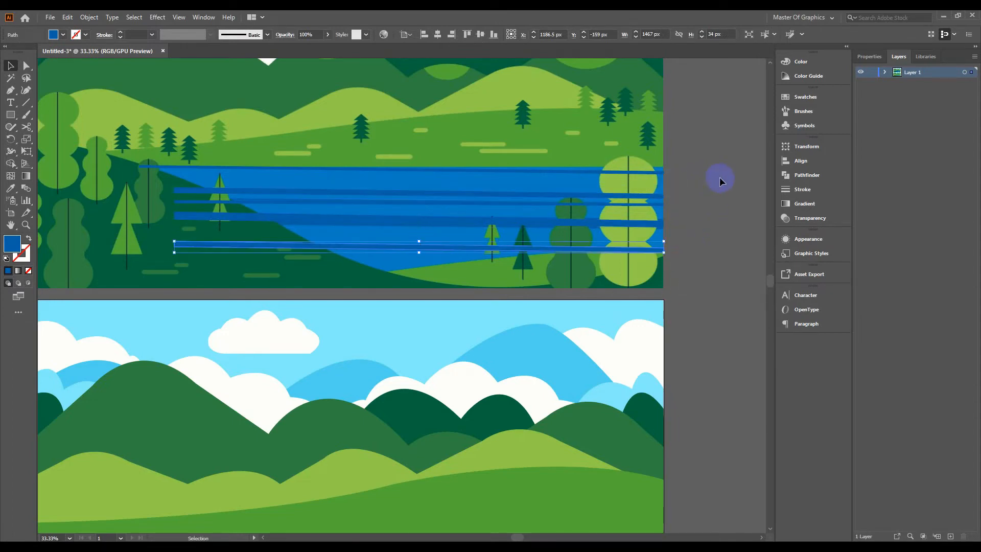
# Step: Select all five dark-blue stripes and move them down together onto the lower artboard's lake
pyautogui.click(720, 177)
pyautogui.click(265, 166)
pyautogui.keyDown('shift'); pyautogui.click(280, 190); pyautogui.keyUp('shift')
pyautogui.keyDown('shift'); pyautogui.click(286, 203); pyautogui.keyUp('shift')
pyautogui.keyDown('shift'); pyautogui.click(290, 225); pyautogui.keyUp('shift')
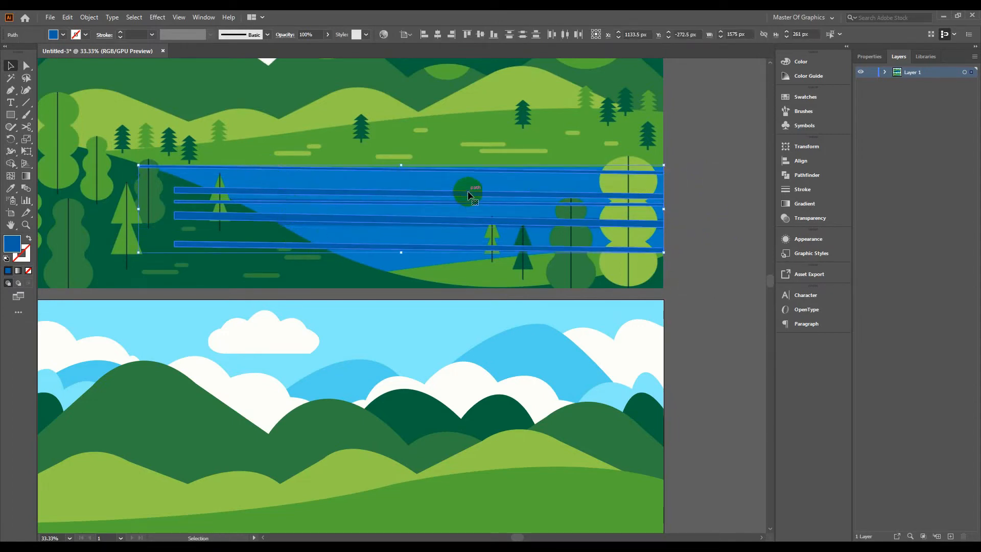
pyautogui.hotkey('ctrl', '-')
pyautogui.hotkey('ctrl', '-')
pyautogui.moveTo(445, 193); pyautogui.dragTo(446, 382)
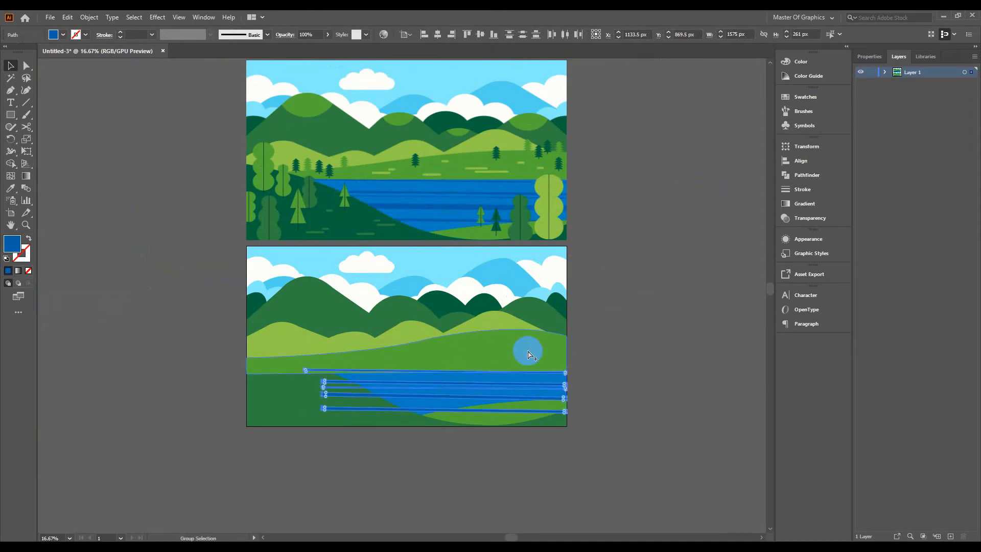
# Step: Move the topmost stripe down slightly so it lies along the lake's upper edge
pyautogui.hotkey('ctrl', '+')
pyautogui.hotkey('ctrl', '+')
pyautogui.click(704, 278)
pyautogui.moveTo(459, 252); pyautogui.dragTo(463, 260)
pyautogui.click(713, 220)
pyautogui.moveTo(673, 259); pyautogui.dragTo(669, 259)
pyautogui.click(734, 244)
# Step: Shift the four lower stripes upward so they are spread over the lake's water area
pyautogui.click(559, 274)
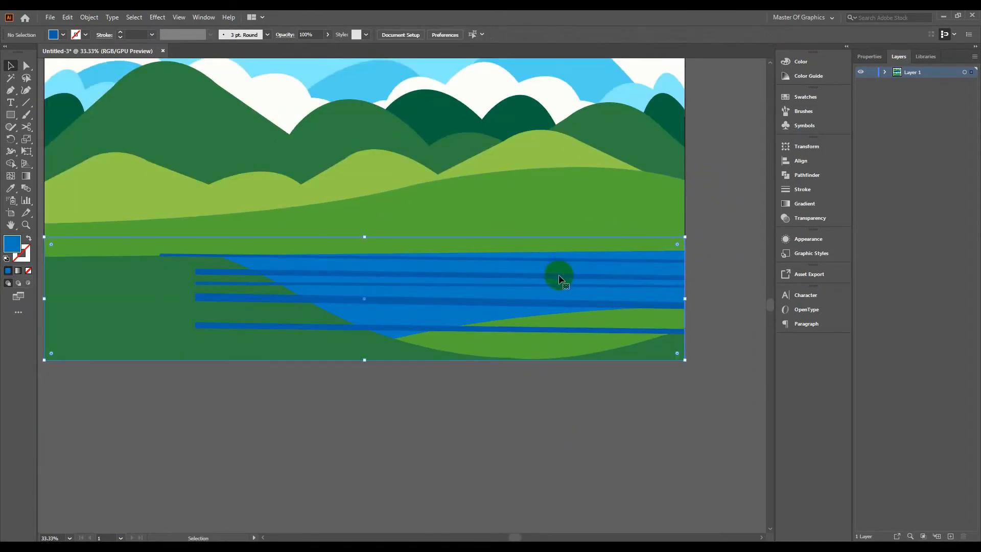
pyautogui.moveTo(554, 277); pyautogui.dragTo(603, 280)
pyautogui.click(710, 240)
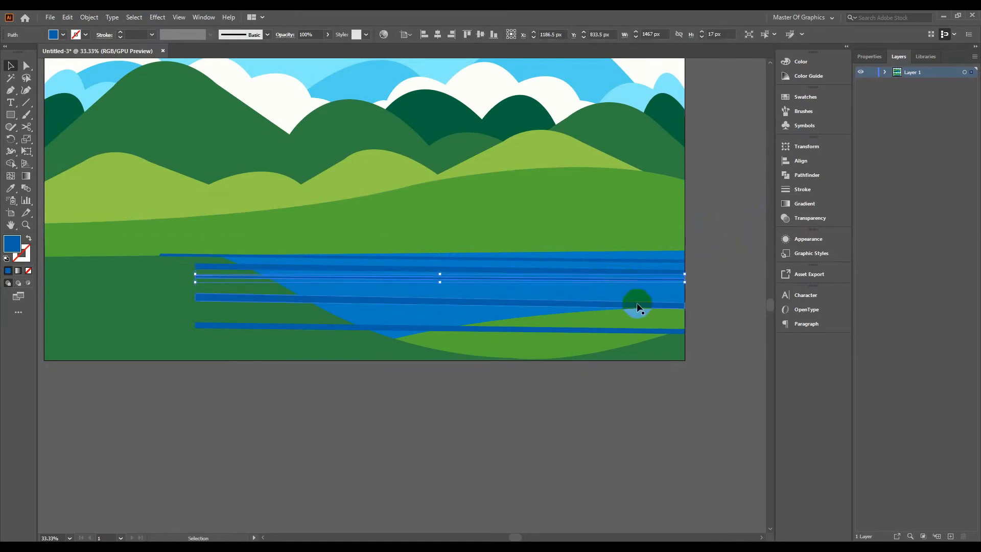
pyautogui.moveTo(664, 305)
pyautogui.mouseDown()
pyautogui.moveTo(631, 294)
pyautogui.moveTo(664, 292)
pyautogui.mouseUp()
pyautogui.click(709, 253)
pyautogui.moveTo(606, 328)
pyautogui.mouseDown()
pyautogui.moveTo(605, 296)
pyautogui.moveTo(605, 311)
pyautogui.mouseUp()
pyautogui.click(781, 255)
# Step: Send all five stripes backward behind the foreground hill and green shore, keeping them above the lake
pyautogui.click(322, 256)
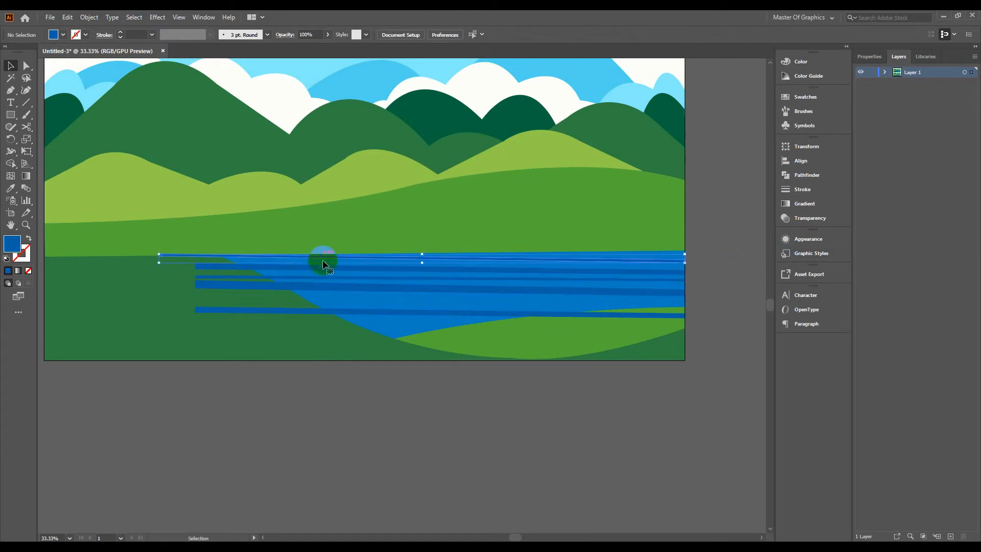
pyautogui.keyDown('ctrl'); pyautogui.click(324, 267); pyautogui.keyUp('ctrl')
pyautogui.click(322, 256)
pyautogui.keyDown('shift'); pyautogui.click(324, 269); pyautogui.keyUp('shift')
pyautogui.keyDown('shift'); pyautogui.click(242, 285); pyautogui.keyUp('shift')
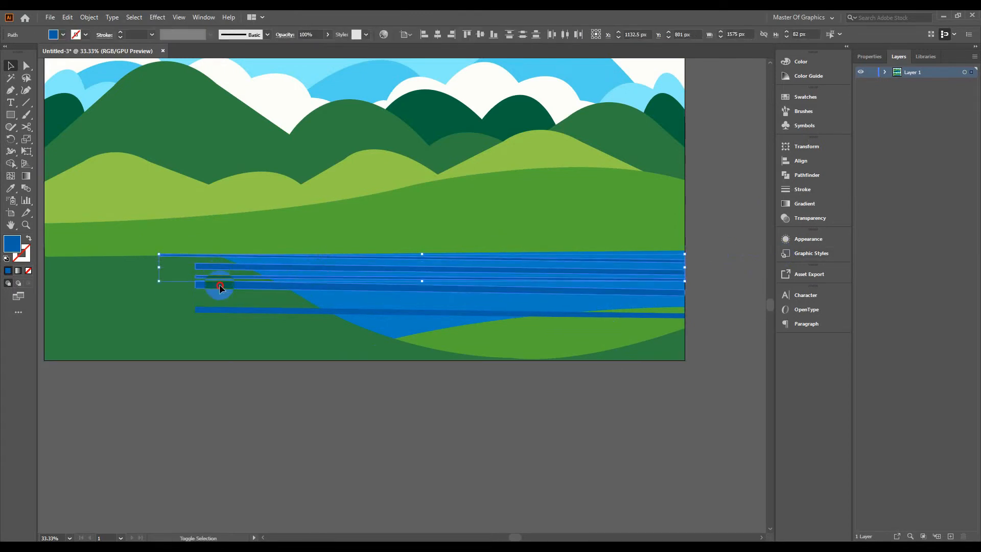
pyautogui.keyDown('shift'); pyautogui.click(283, 309); pyautogui.keyUp('shift')
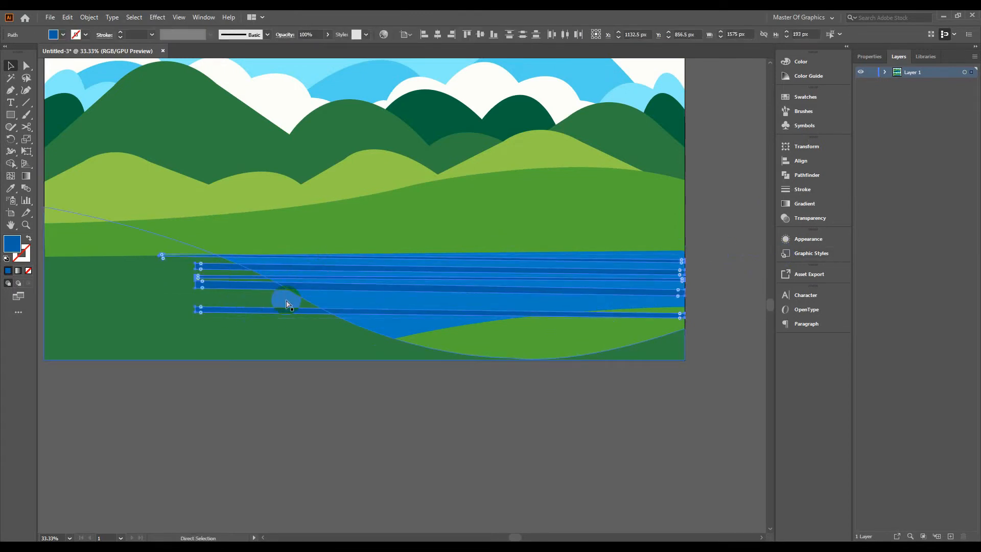
pyautogui.hotkey('ctrl', '[')
pyautogui.hotkey('ctrl', '[')
pyautogui.hotkey('ctrl', '[')
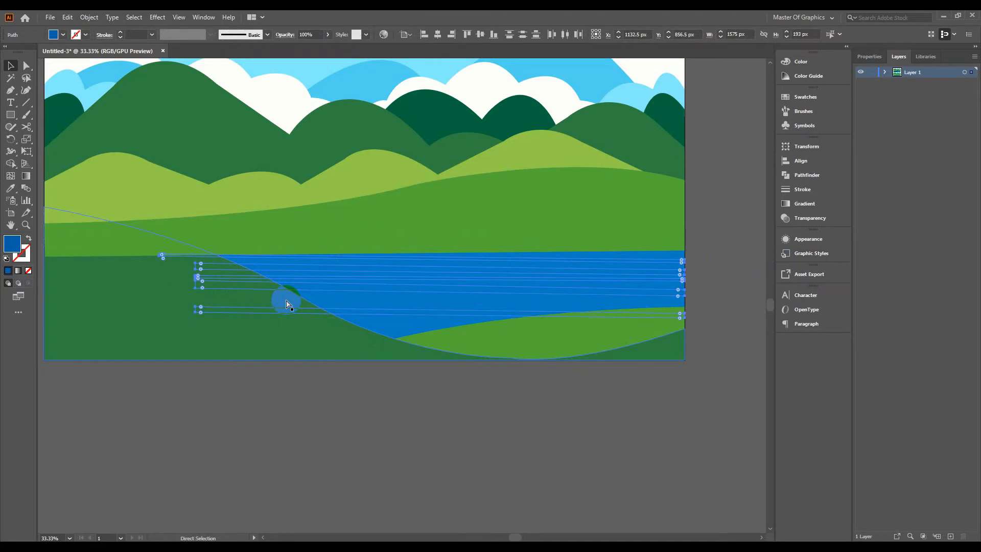
pyautogui.click(311, 458)
# Step: Draw a rounded bar about 115 px by 17 px for the mid-green hill, filled with light green sampled from the reference
pyautogui.scroll(-2, 312, 458)
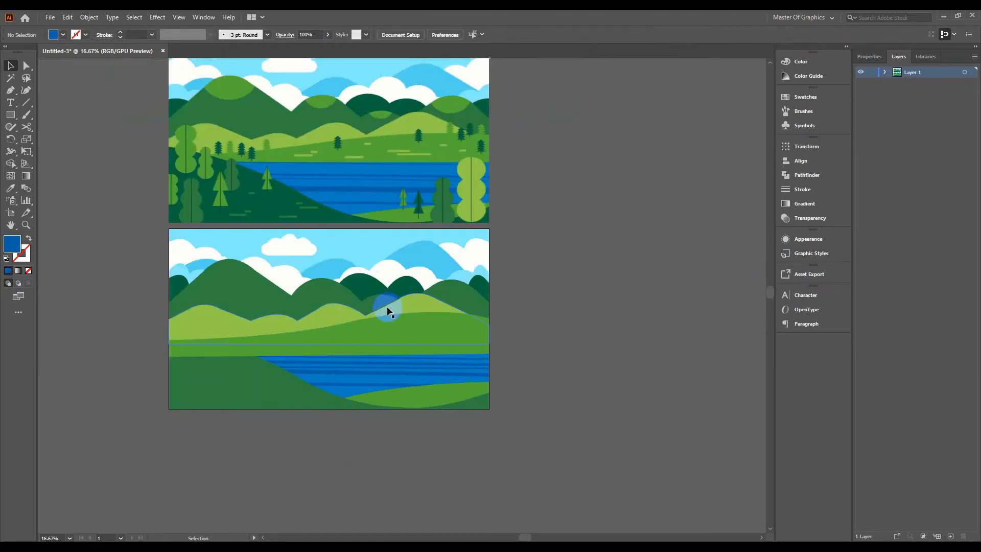
pyautogui.scroll(1, 104, 199)
pyautogui.moveTo(230, 163); pyautogui.dragTo(121, 150)
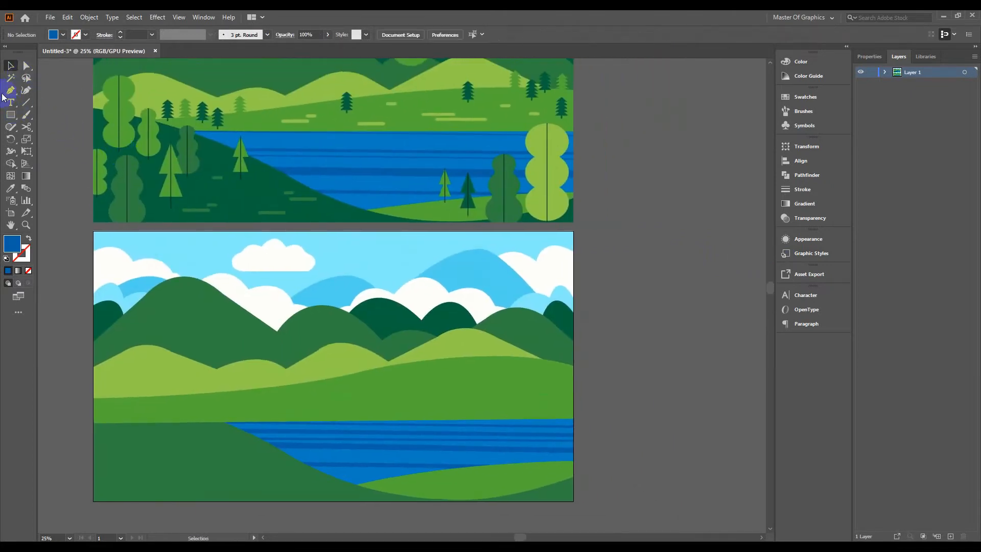
pyautogui.click(11, 115)
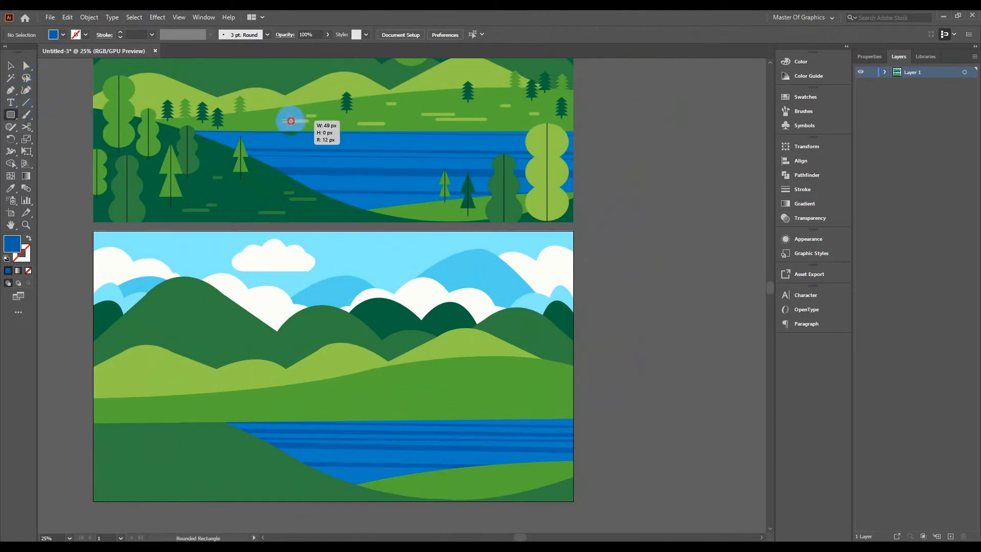
pyautogui.moveTo(290, 121); pyautogui.dragTo(354, 413)
pyautogui.press('v')
pyautogui.press('i')
pyautogui.click(295, 120)
# Step: Add four copies of the bar across the mid-green hill: two about 173 px wide, one about 249 px, one short above the leftmost
pyautogui.click(11, 65)
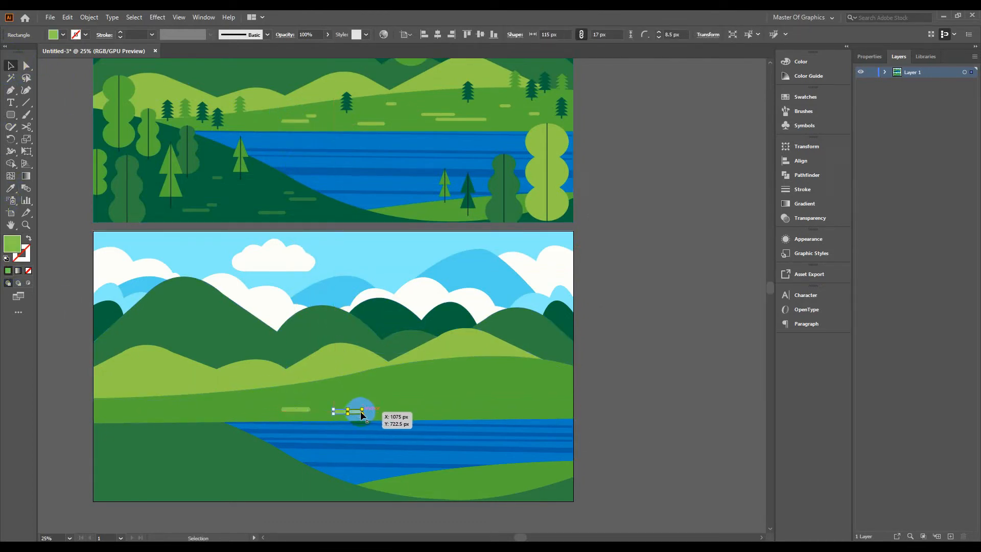
pyautogui.moveTo(458, 398); pyautogui.dragTo(505, 404)
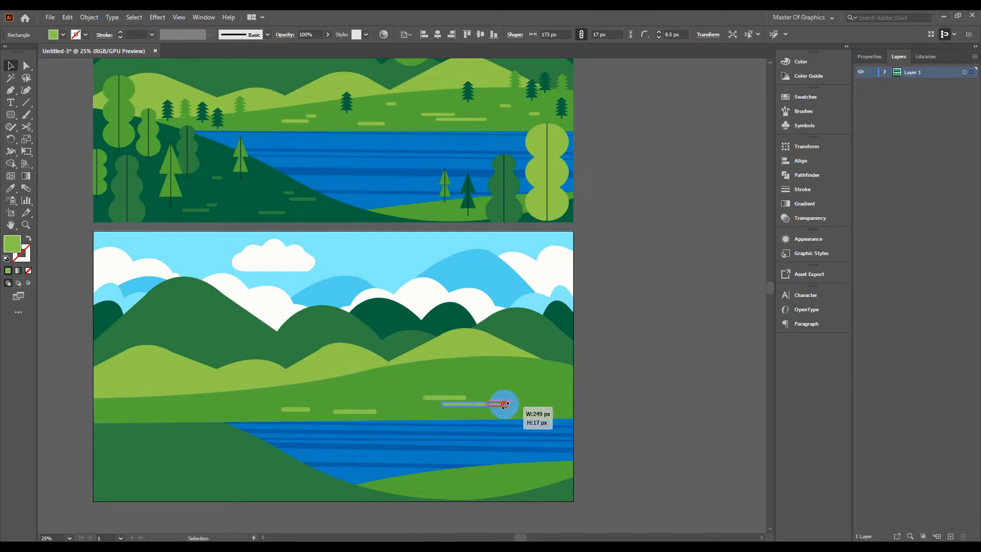
pyautogui.moveTo(308, 408)
pyautogui.mouseDown()
pyautogui.moveTo(337, 392)
pyautogui.moveTo(316, 404)
pyautogui.mouseUp()
pyautogui.moveTo(325, 404); pyautogui.dragTo(523, 388)
pyautogui.click(577, 382)
pyautogui.click(306, 404)
pyautogui.hotkey('ctrl', 'z')
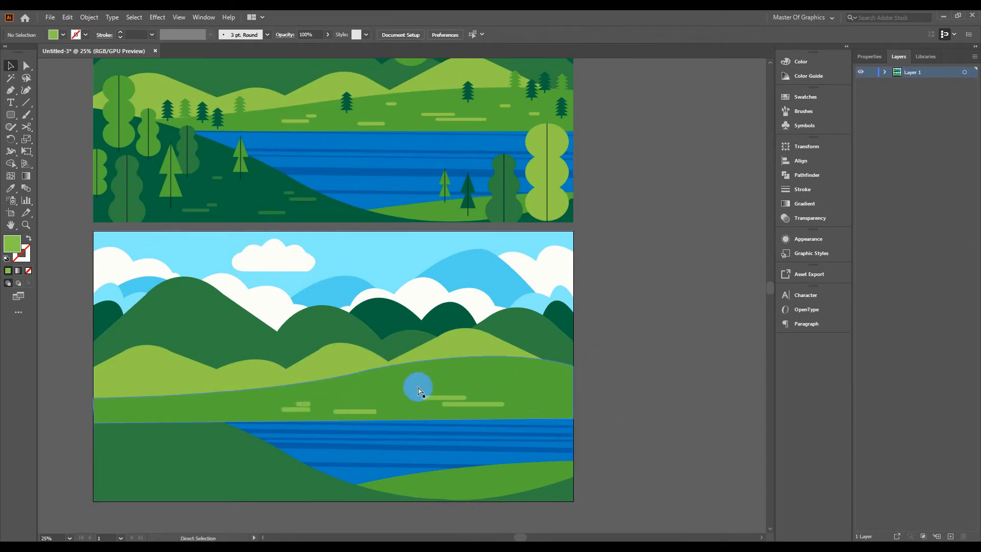
# Step: Add three short copies of the bar, about 58 px by 17 px, over the upper part of the mid-green hill
pyautogui.click(377, 386)
pyautogui.moveTo(376, 386); pyautogui.dragTo(532, 396)
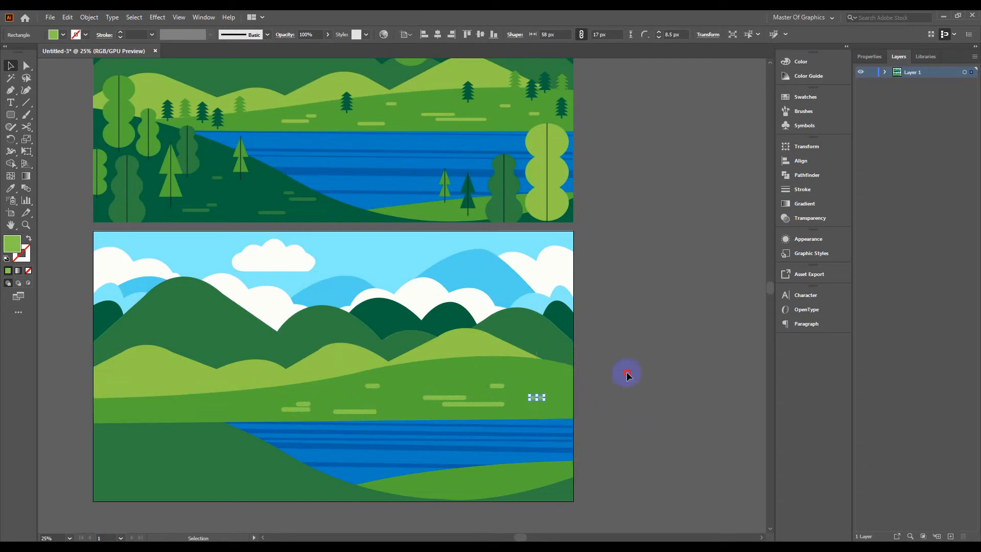
pyautogui.click(624, 368)
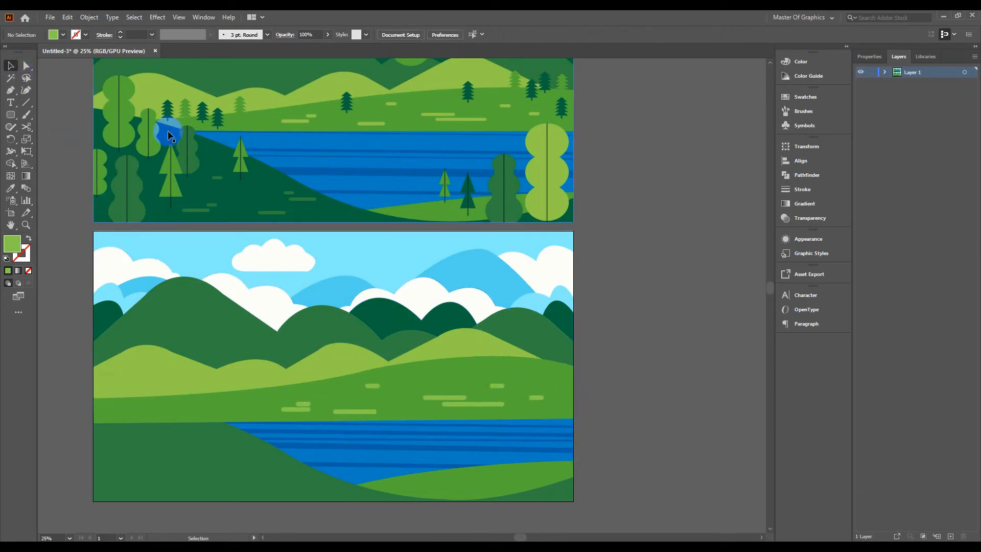
# Step: Trace the top tier of the reference's leftmost dark pine as a closed triangle with the Pen tool
pyautogui.scroll(4, 262, 171)
pyautogui.moveTo(262, 170); pyautogui.dragTo(742, 492)
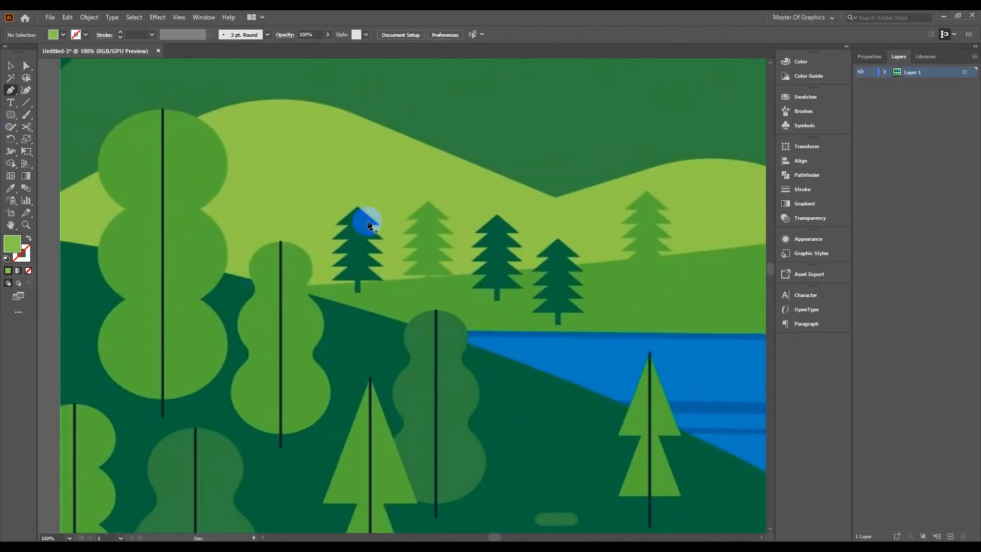
pyautogui.click(357, 207)
pyautogui.click(378, 222)
pyautogui.click(336, 222)
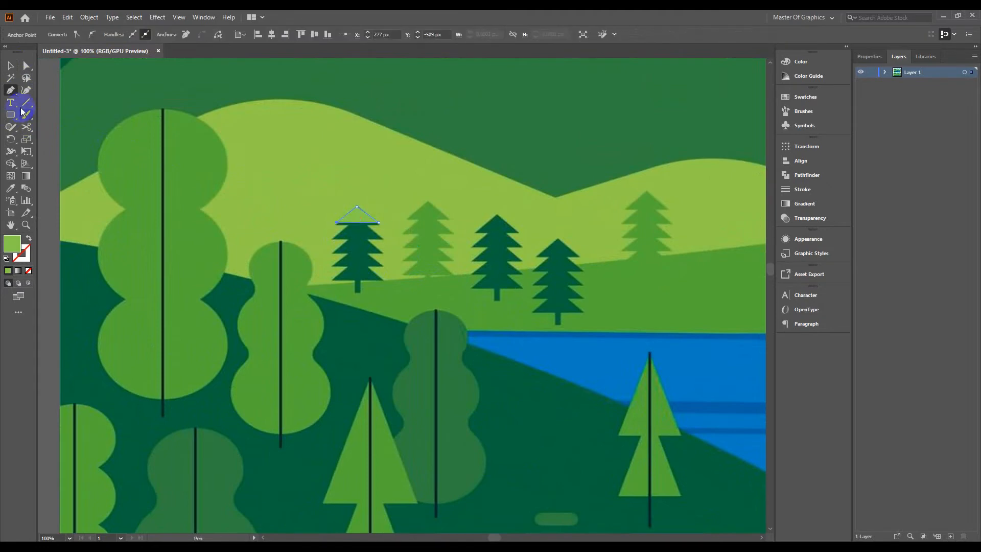
# Step: Fill the traced triangle with the dark green sampled from the reference pine
pyautogui.click(11, 64)
pyautogui.scroll(-2, 267, 191)
pyautogui.click(11, 188)
pyautogui.click(383, 215)
# Step: Move the triangle, about 42 px by 16 px, beside the reference artboard and stack overlapping copies below it to make five tiers
pyautogui.click(10, 67)
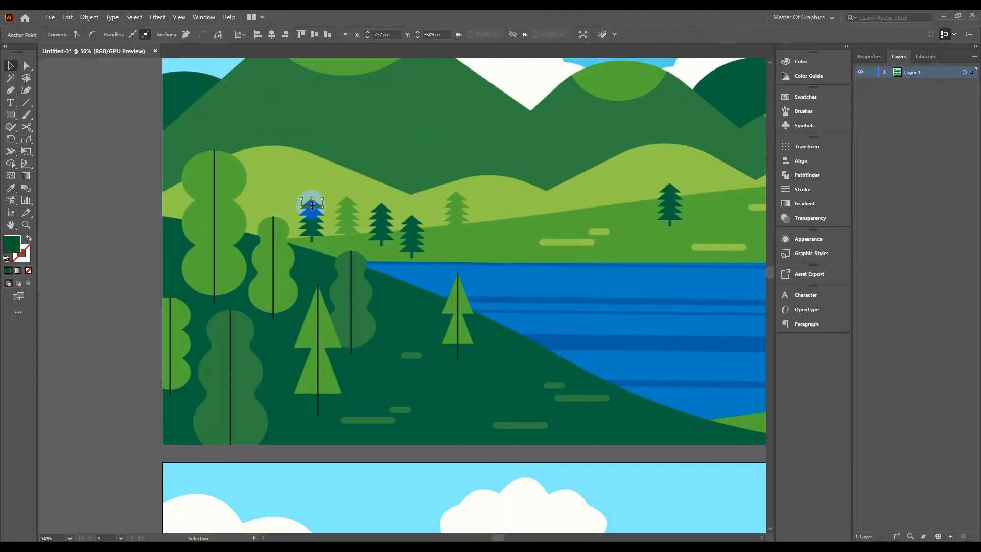
pyautogui.moveTo(284, 206); pyautogui.dragTo(321, 204)
pyautogui.moveTo(106, 174); pyautogui.dragTo(171, 199)
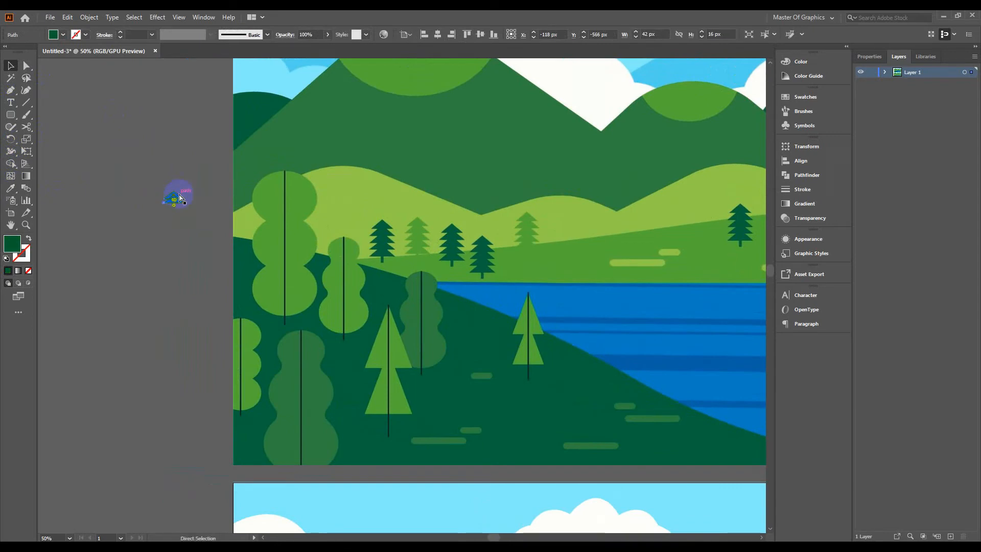
pyautogui.click(202, 219)
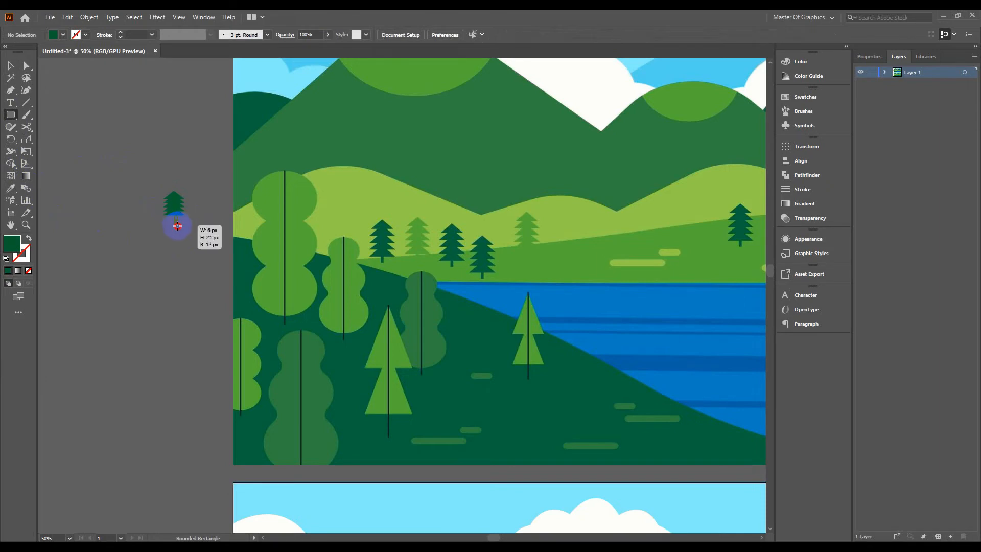
# Step: Draw a dark green rounded trunk about 8 px by 38 px under the tiers and nudge it up into the tree
pyautogui.moveTo(176, 225); pyautogui.dragTo(177, 234)
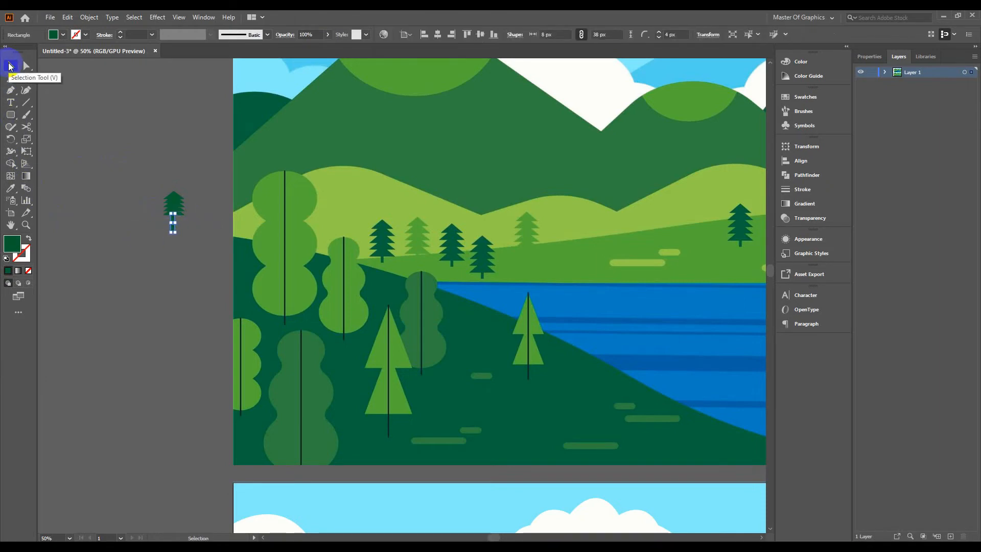
pyautogui.click(100, 132)
pyautogui.click(173, 227)
pyautogui.press('Up')
pyautogui.press('Up')
pyautogui.press('Up')
pyautogui.press('Up')
pyautogui.press('Up')
pyautogui.press('Up')
pyautogui.press('Up')
pyautogui.press('Up')
pyautogui.press('Up')
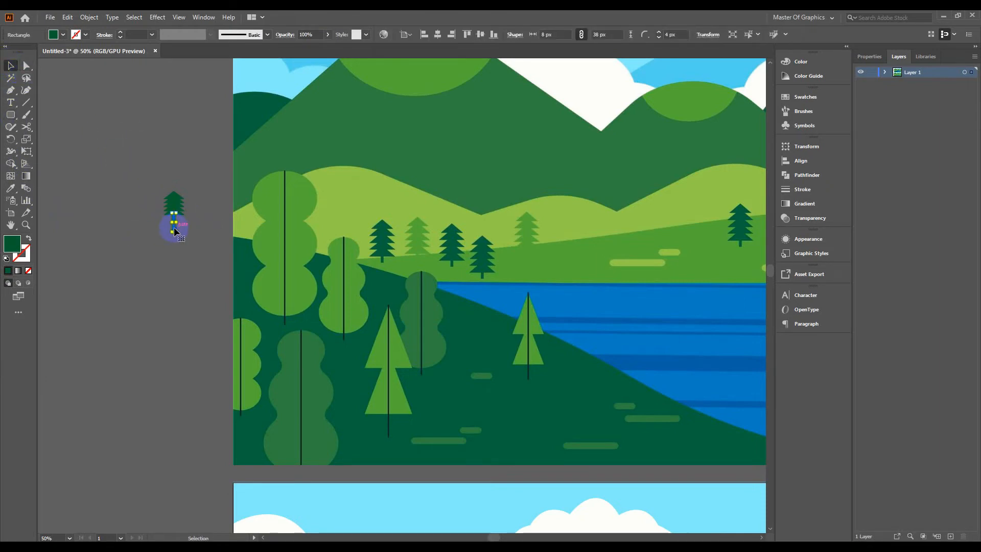
pyautogui.click(169, 157)
pyautogui.click(175, 222)
pyautogui.press('Up')
pyautogui.press('Up')
pyautogui.press('Up')
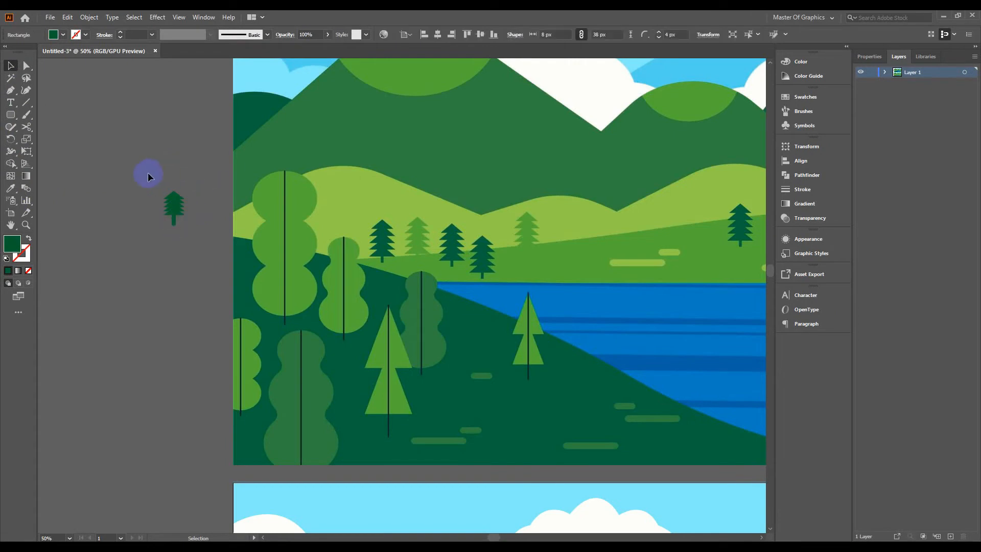
# Step: Group the pine, enlarge it to about 57 px by 93 px and place it on the lower artboard's left hill
pyautogui.moveTo(148, 176); pyautogui.dragTo(185, 231)
pyautogui.scroll(-1, 148, 278)
pyautogui.moveTo(178, 296); pyautogui.dragTo(147, 169)
pyautogui.scroll(-1, 154, 170)
pyautogui.moveTo(137, 114); pyautogui.dragTo(244, 412)
pyautogui.click(163, 360)
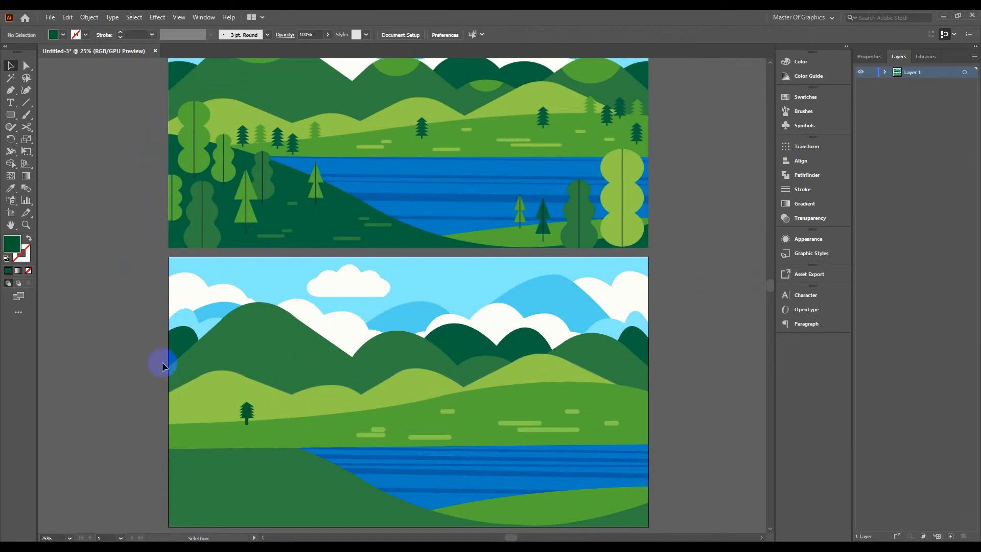
# Step: Move the pine just outside the lower artboard's left edge and ungroup it
pyautogui.click(276, 259)
pyautogui.scroll(5, 243, 389)
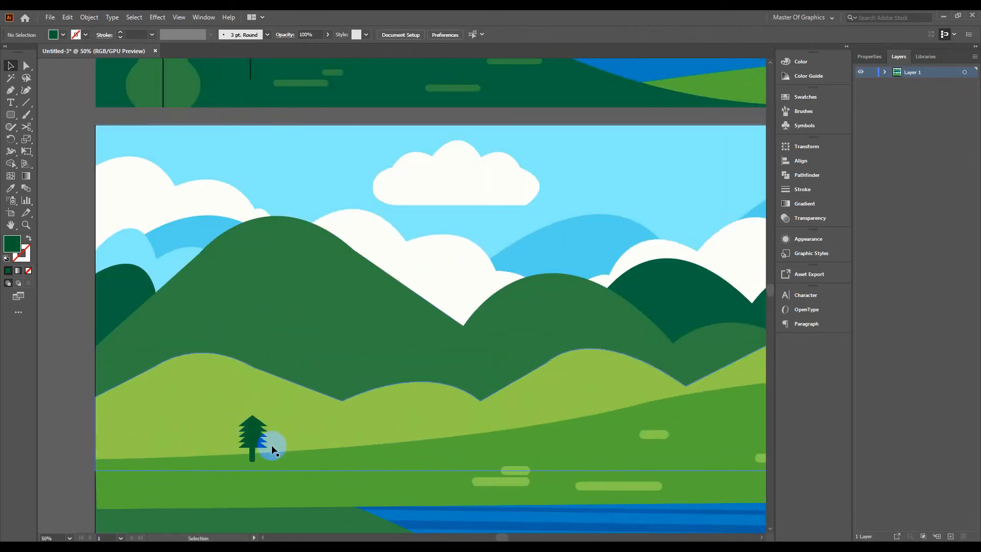
pyautogui.click(265, 406)
pyautogui.moveTo(265, 406); pyautogui.dragTo(657, 343)
pyautogui.moveTo(649, 339); pyautogui.dragTo(119, 273)
pyautogui.moveTo(83, 205); pyautogui.dragTo(200, 191)
pyautogui.rightClick(236, 242)
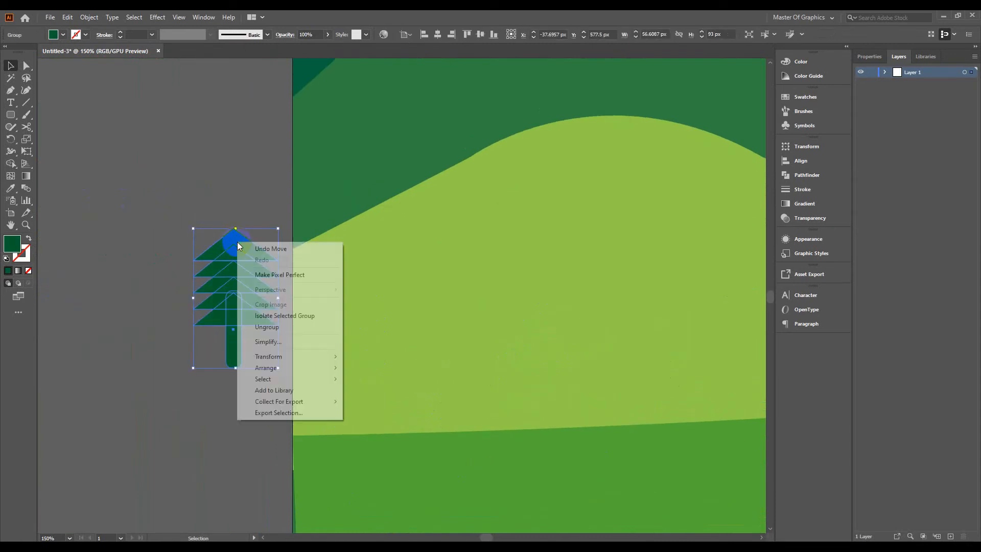
pyautogui.click(266, 326)
pyautogui.click(189, 266)
# Step: Nudge the pine's second, third and fourth tiers slightly down so the tiers stand out more clearly
pyautogui.click(233, 246)
pyautogui.press('Down')
pyautogui.press('Down')
pyautogui.click(257, 280)
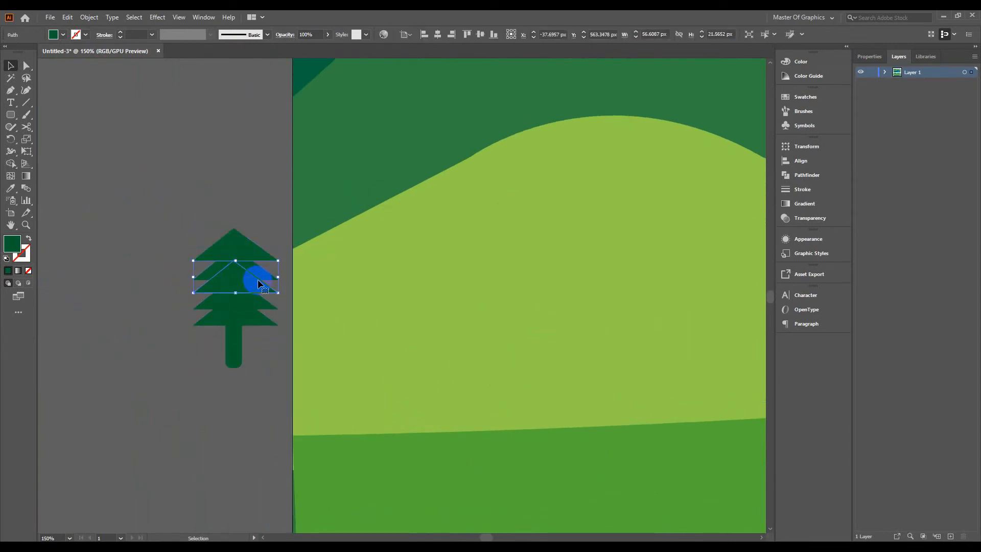
pyautogui.press('Down')
pyautogui.press('Down')
pyautogui.click(253, 298)
pyautogui.press('Down')
pyautogui.press('Down')
pyautogui.click(265, 319)
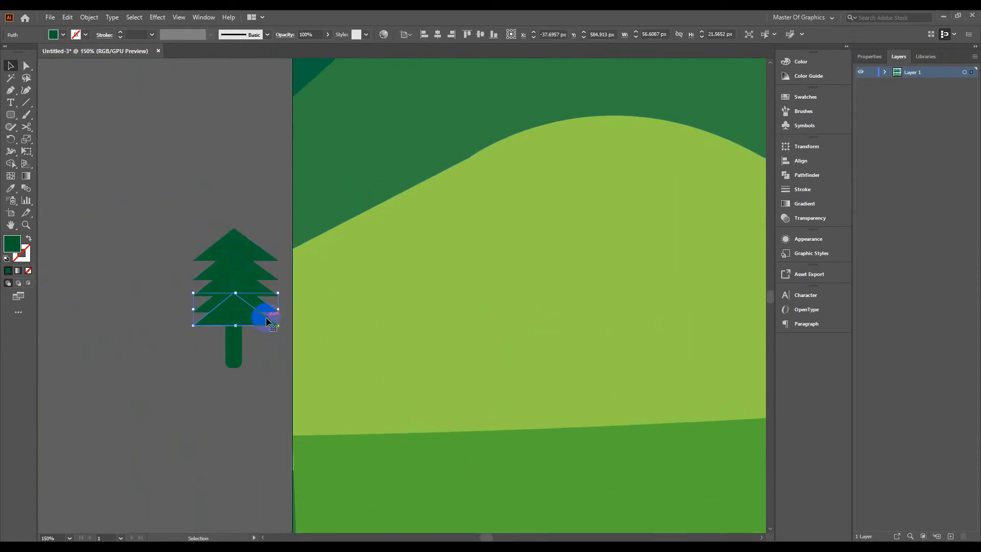
# Step: Group the pine's tiers and trunk back into one object
pyautogui.moveTo(167, 252); pyautogui.dragTo(256, 354)
pyautogui.hotkey('ctrl', 'g')
pyautogui.scroll(-5, 256, 353)
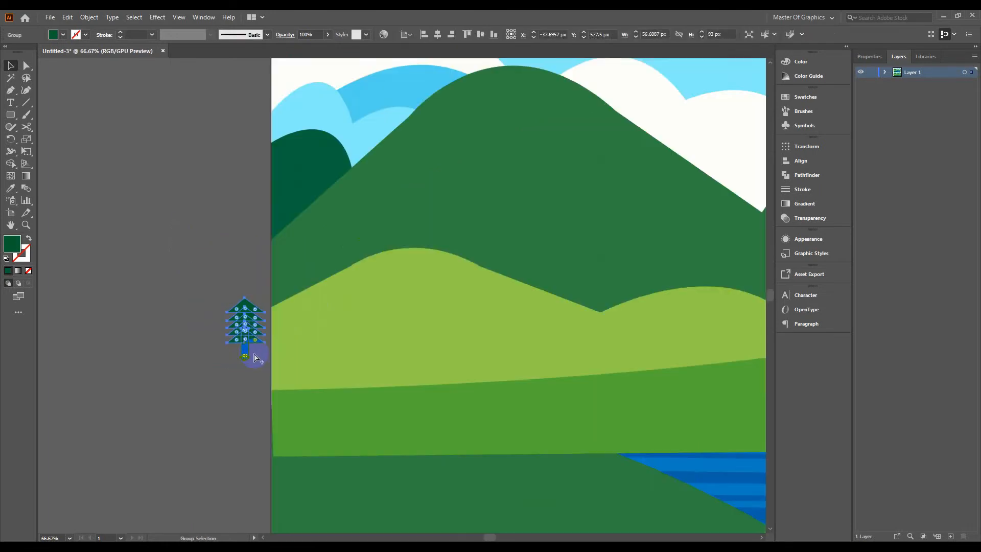
# Step: Bring the green foreground hill of the lower artboard to the front so it overlaps the mid-green hill
pyautogui.scroll(-1, 208, 313)
pyautogui.rightClick(212, 368)
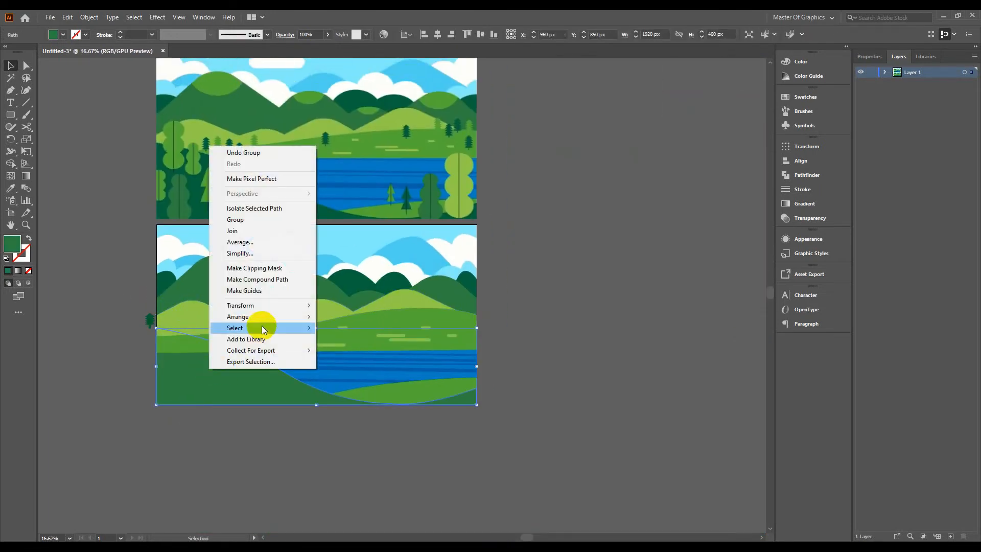
pyautogui.moveTo(265, 317)
pyautogui.click(340, 317)
pyautogui.click(306, 432)
# Step: Place two dark pines and one pine recoloured with sampled mid green at the left end of the mid-green hill
pyautogui.click(149, 320)
pyautogui.moveTo(155, 320); pyautogui.dragTo(240, 332)
pyautogui.hotkey('ctrl', 'z')
pyautogui.click(87, 330)
pyautogui.press('i')
# Step: Copy the dark pine six more times: one near the left group, one mid-hill and four toward the hill's right end
pyautogui.moveTo(241, 332); pyautogui.dragTo(261, 341)
pyautogui.moveTo(261, 340); pyautogui.dragTo(412, 324)
pyautogui.moveTo(412, 324); pyautogui.dragTo(469, 333)
pyautogui.click(504, 318)
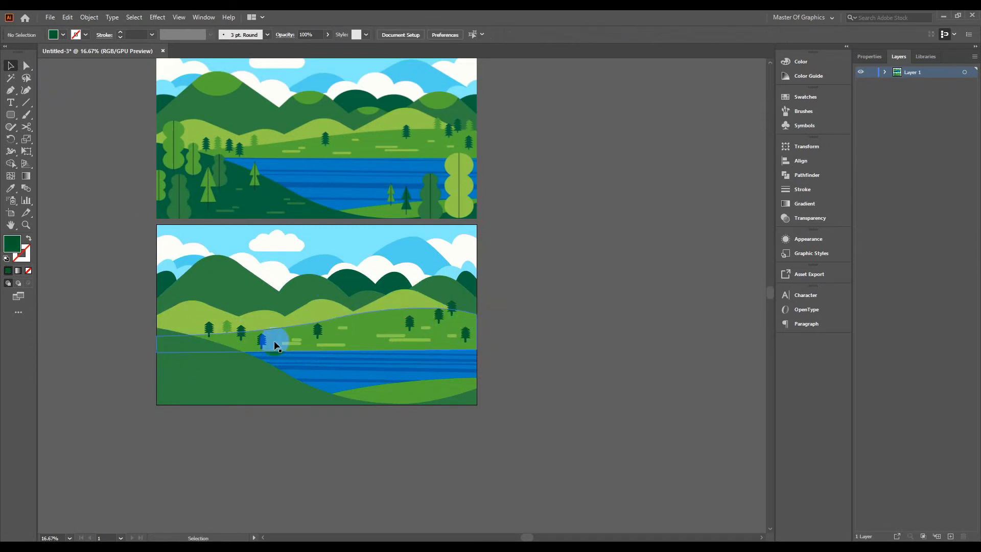
# Step: Add three copies of the mid-green pine, one near the left group and two at the hill's right end
pyautogui.moveTo(228, 327); pyautogui.dragTo(268, 324)
pyautogui.moveTo(268, 324); pyautogui.dragTo(427, 306)
pyautogui.click(505, 299)
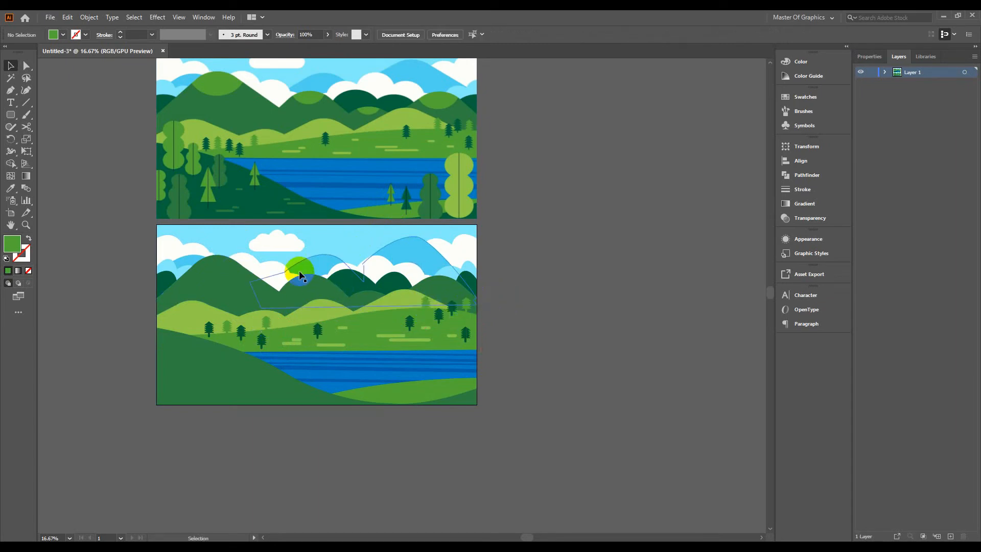
# Step: Create a mid-green three-sided polygon with a 50 px radius on the empty canvas beside the reference artboard
pyautogui.moveTo(300, 274); pyautogui.dragTo(318, 268)
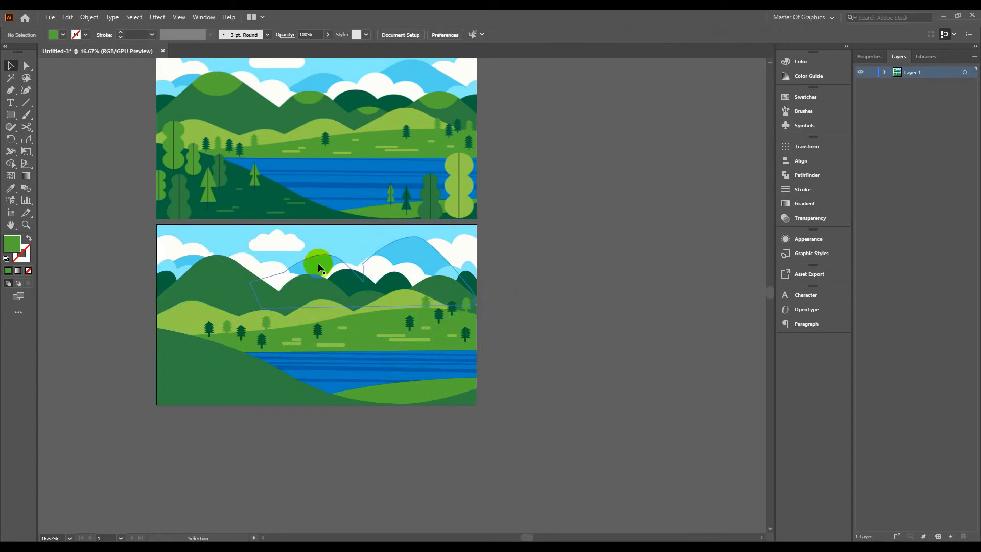
pyautogui.scroll(2, 317, 265)
pyautogui.hscroll(-6, 148, 253)
pyautogui.scroll(3, 149, 253)
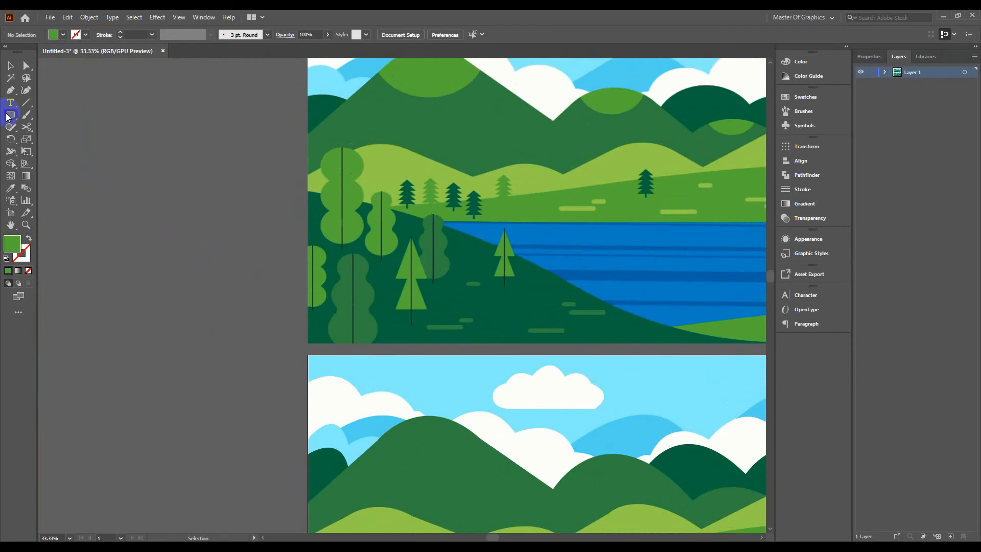
pyautogui.moveTo(7, 117); pyautogui.dragTo(47, 153)
pyautogui.click(161, 160)
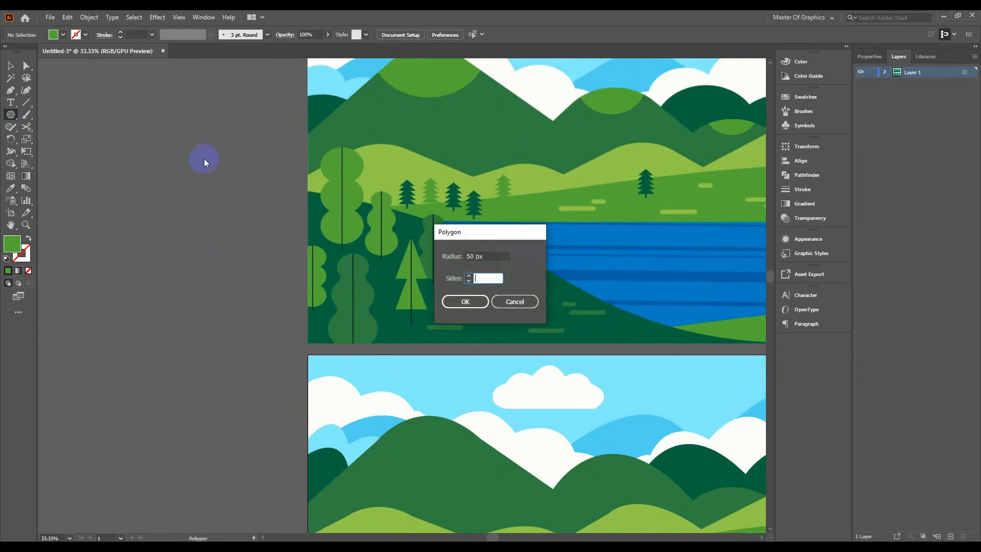
pyautogui.write('3')
pyautogui.click(470, 302)
pyautogui.click(420, 258)
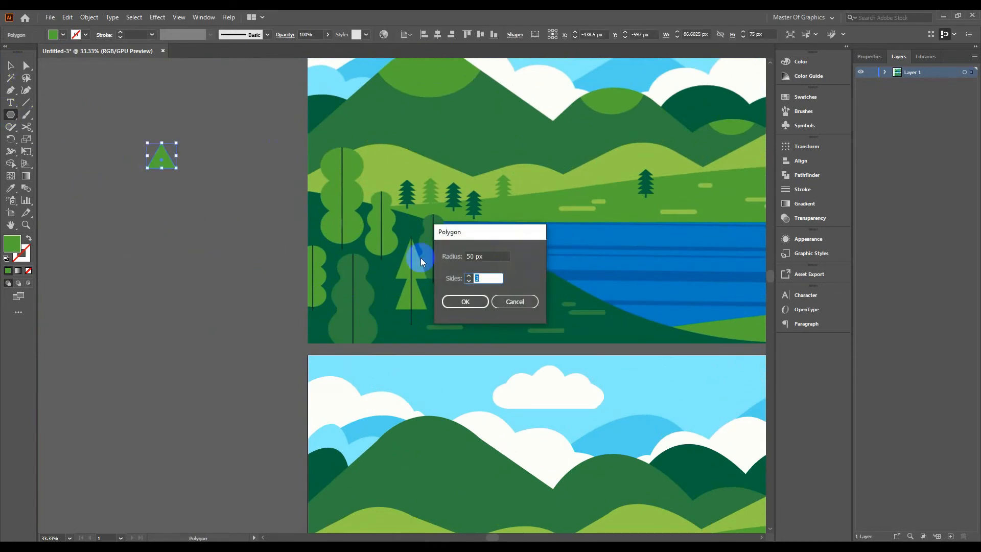
pyautogui.press('Escape')
pyautogui.press('v')
pyautogui.moveTo(164, 162); pyautogui.dragTo(165, 179)
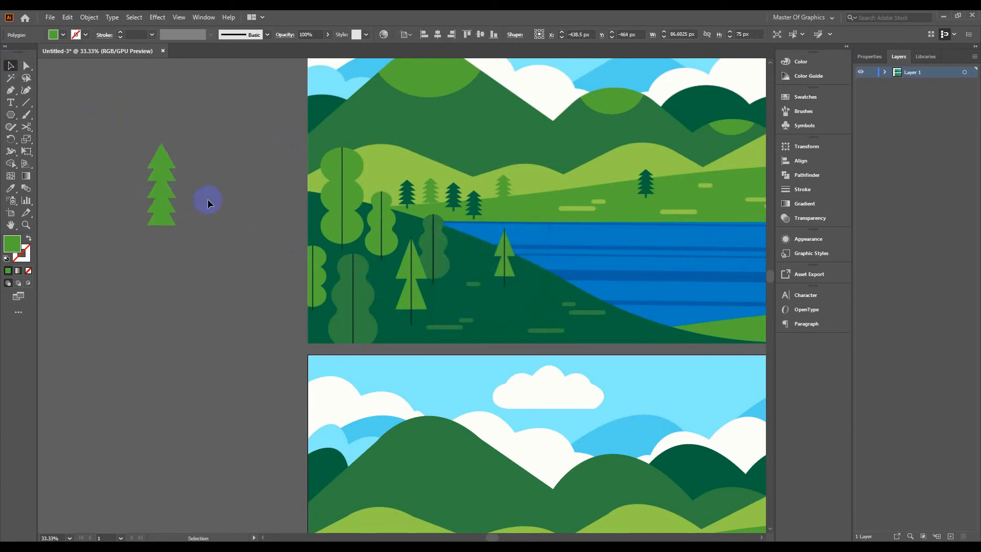
pyautogui.hotkey('ctrl', 'z')
pyautogui.hotkey('ctrl', 'z')
pyautogui.hotkey('ctrl', 'z')
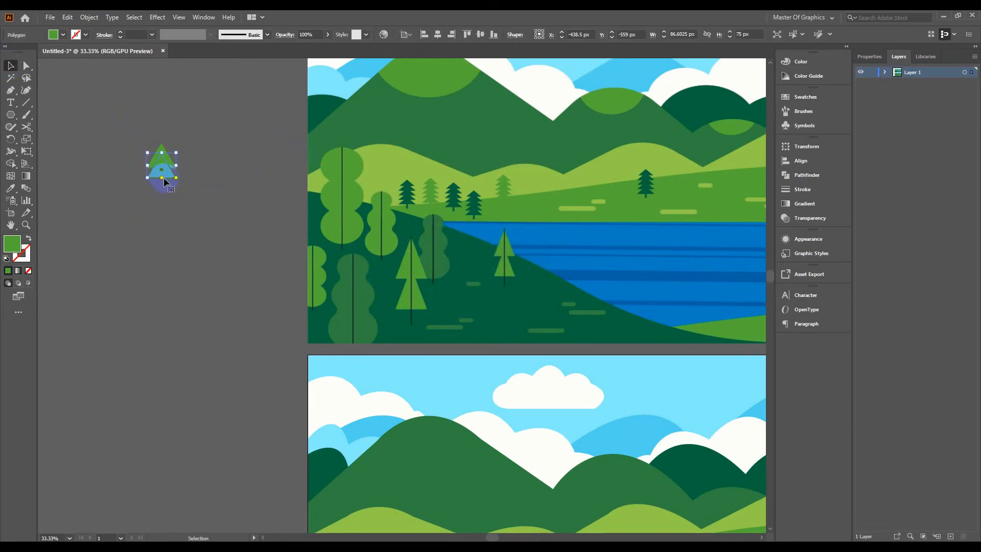
# Step: Stack closely spaced copies of the green triangle beneath it to form the tiers of a larger pine
pyautogui.moveTo(149, 152); pyautogui.dragTo(161, 186)
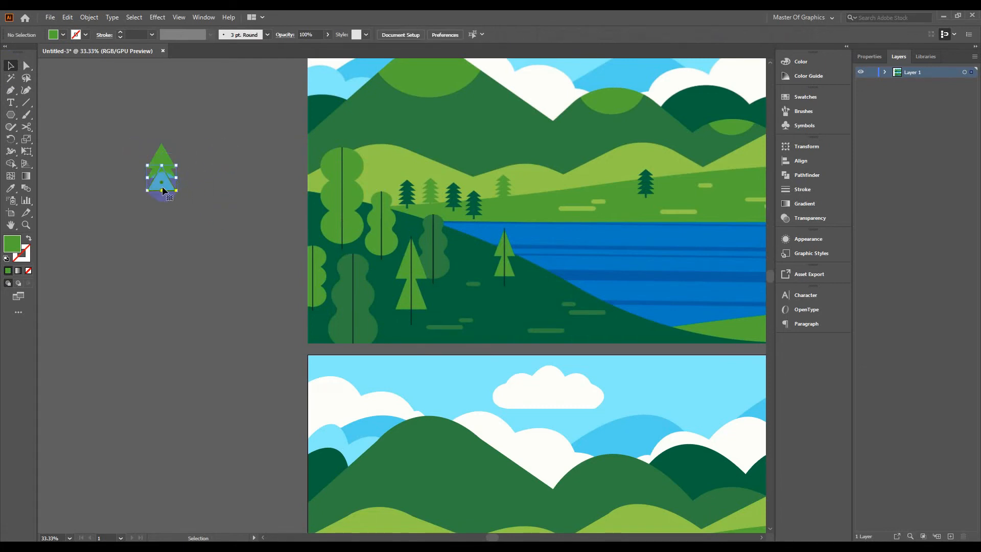
pyautogui.click(222, 183)
pyautogui.moveTo(125, 146); pyautogui.dragTo(171, 222)
pyautogui.click(225, 173)
pyautogui.click(182, 228)
pyautogui.moveTo(169, 216); pyautogui.dragTo(170, 210)
pyautogui.click(182, 221)
# Step: Select all the stacked green tiers and enlarge them to a width of about 172 px
pyautogui.moveTo(204, 148); pyautogui.dragTo(159, 212)
pyautogui.moveTo(187, 181); pyautogui.dragTo(206, 182)
pyautogui.click(241, 166)
pyautogui.scroll(-2, 231, 172)
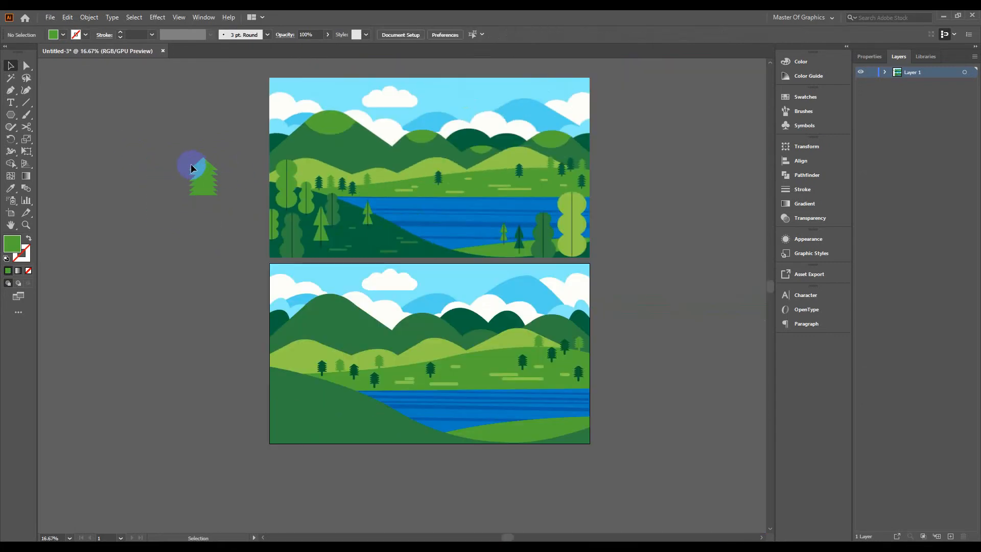
# Step: Draw a rectangular trunk about 16 px by 255 px from inside the green tiers downward and fill it black
pyautogui.moveTo(10, 115); pyautogui.dragTo(43, 119)
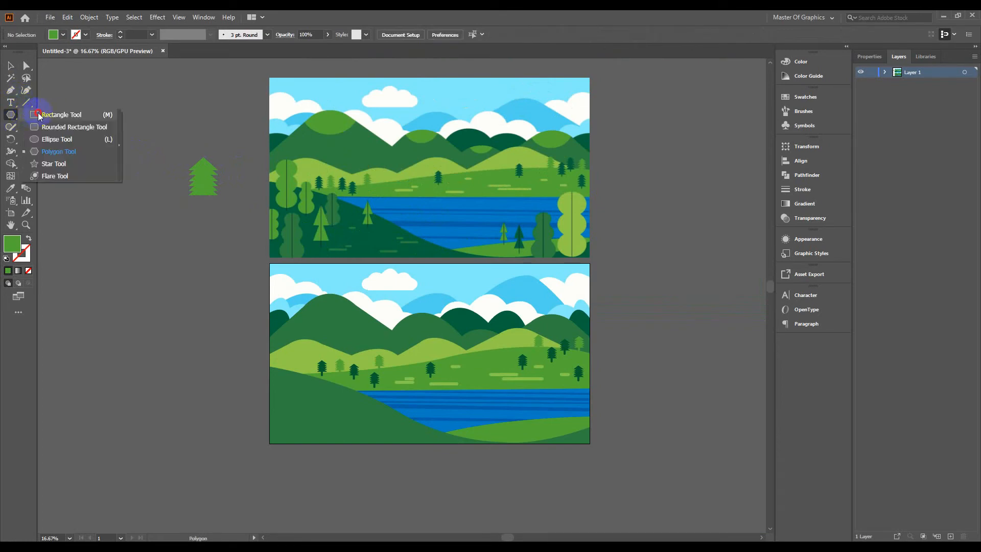
pyautogui.moveTo(204, 177); pyautogui.dragTo(206, 221)
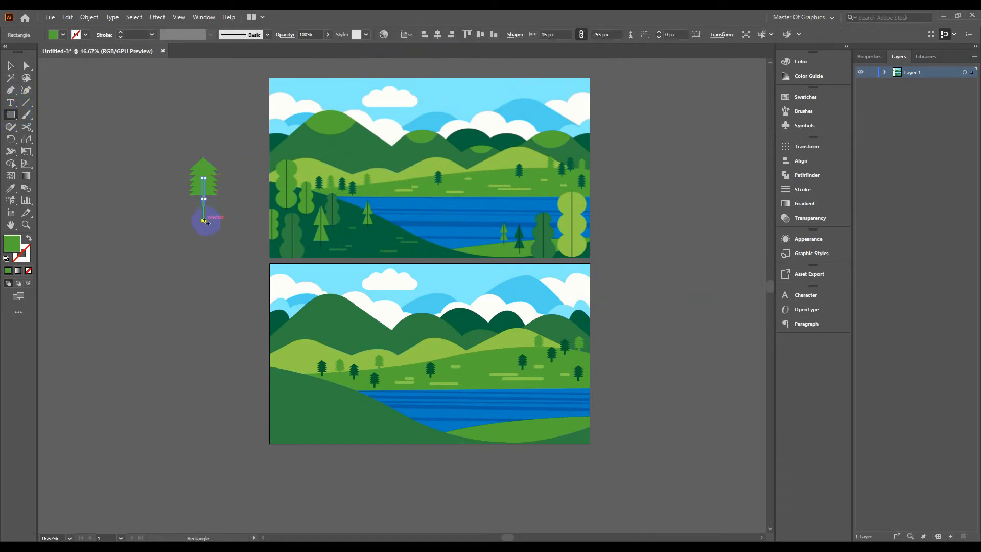
pyautogui.click(63, 35)
pyautogui.click(30, 48)
pyautogui.click(183, 135)
pyautogui.click(481, 299)
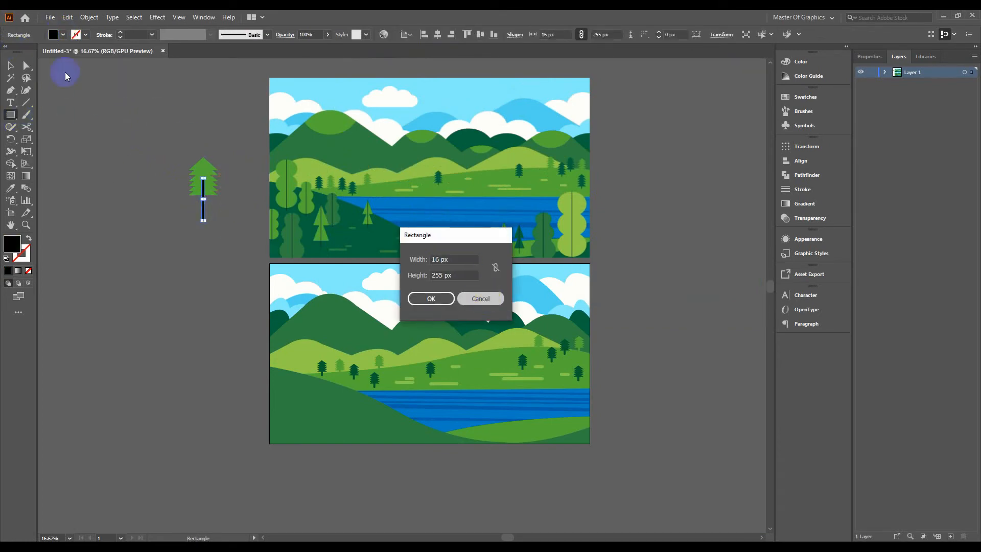
# Step: Bring the green tiers to the front so they cover the upper part of the black trunk
pyautogui.click(11, 65)
pyautogui.click(129, 91)
pyautogui.moveTo(128, 92); pyautogui.dragTo(232, 243)
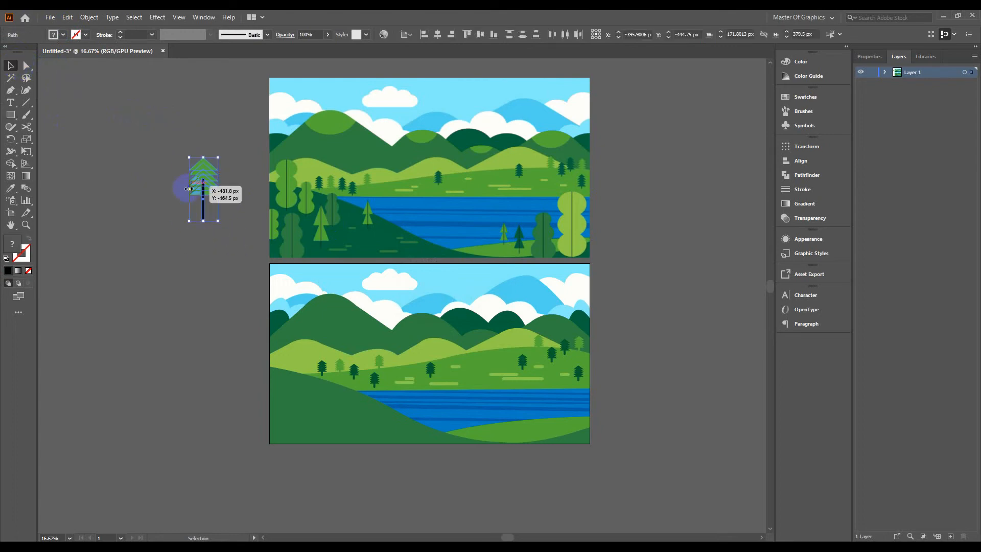
pyautogui.rightClick(201, 206)
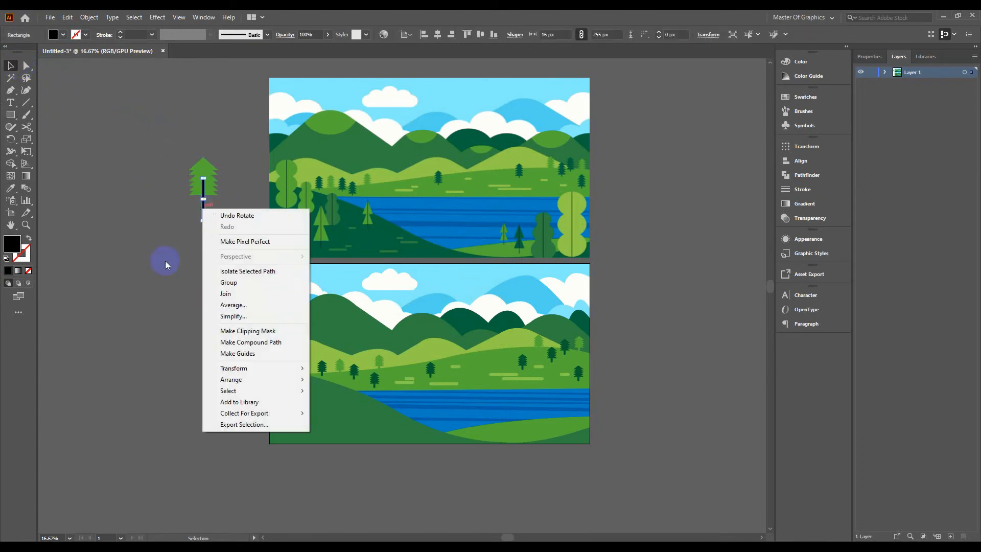
pyautogui.click(217, 207)
pyautogui.rightClick(213, 185)
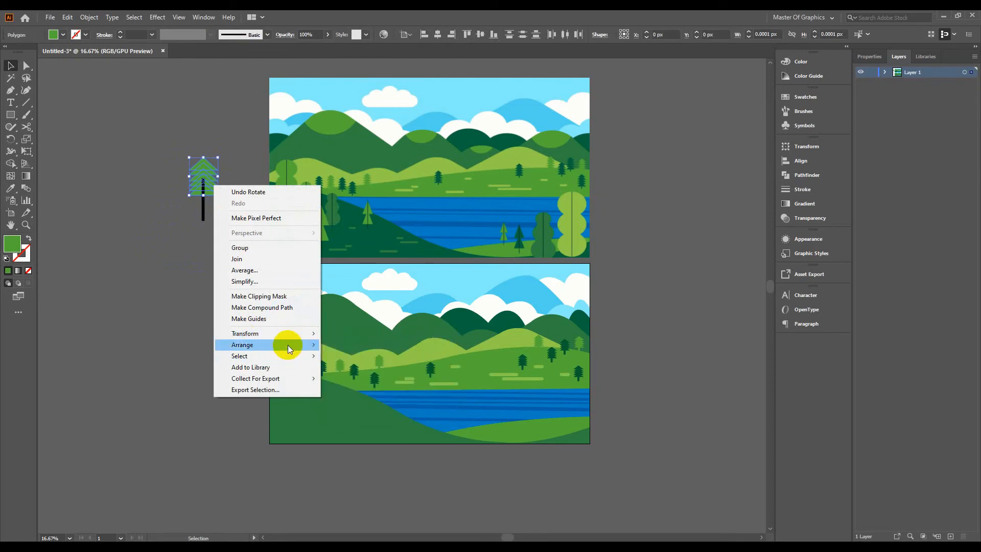
pyautogui.moveTo(287, 344)
pyautogui.click(348, 345)
# Step: Raise the black trunk's lower end so only a short piece shows below the tiers, and select the whole tree
pyautogui.click(139, 148)
pyautogui.click(203, 221)
pyautogui.moveTo(204, 220); pyautogui.dragTo(202, 206)
pyautogui.moveTo(153, 145); pyautogui.dragTo(235, 218)
# Step: Copy the small group of grass bars at the left end of the meadow onto the lower foreground hill of the lower artboard
pyautogui.scroll(1, 223, 229)
pyautogui.moveTo(358, 273); pyautogui.dragTo(312, 187)
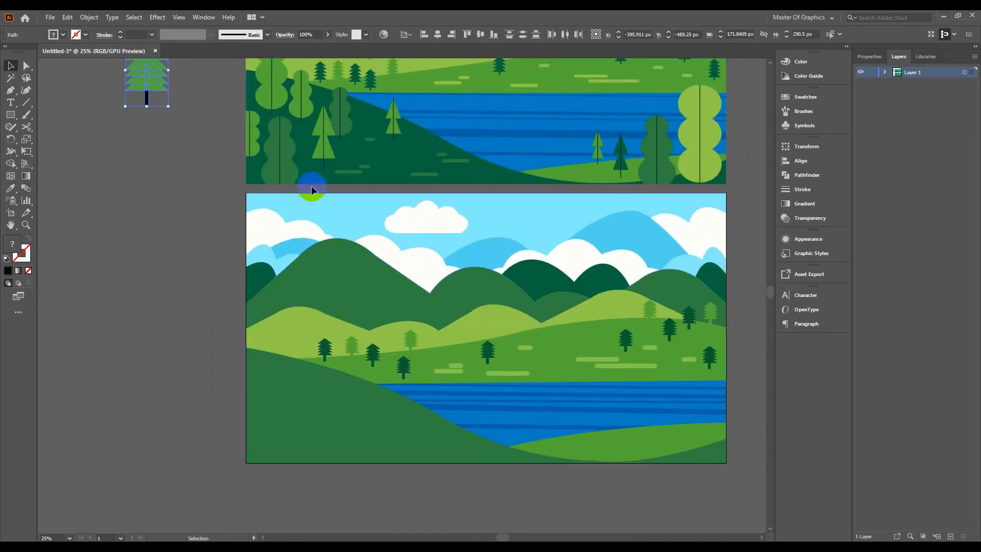
pyautogui.click(510, 372)
pyautogui.click(449, 368)
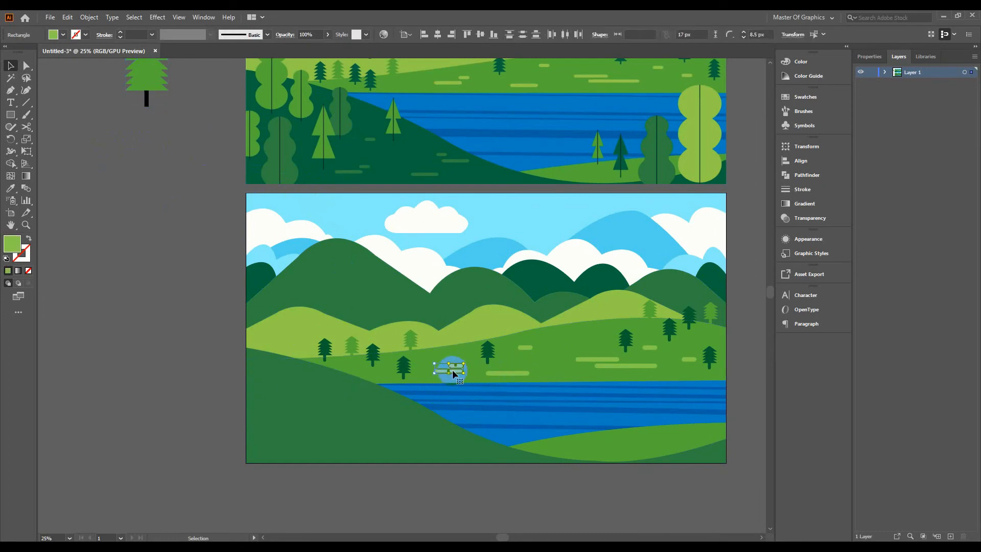
pyautogui.moveTo(456, 370); pyautogui.dragTo(329, 446)
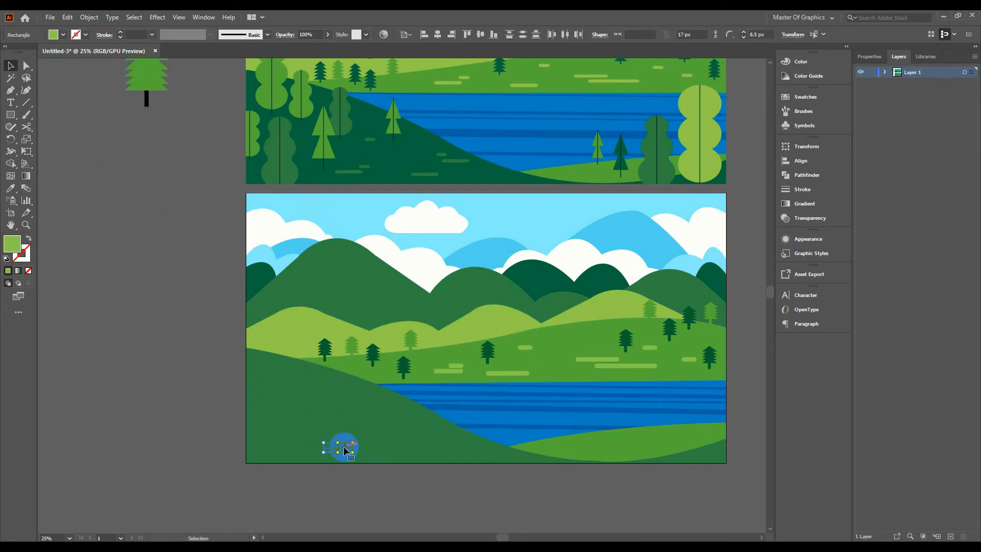
# Step: Bring the copied grass bars to the front and fill them with the medium green sampled from the reference hill's bars
pyautogui.click(11, 188)
pyautogui.rightClick(343, 450)
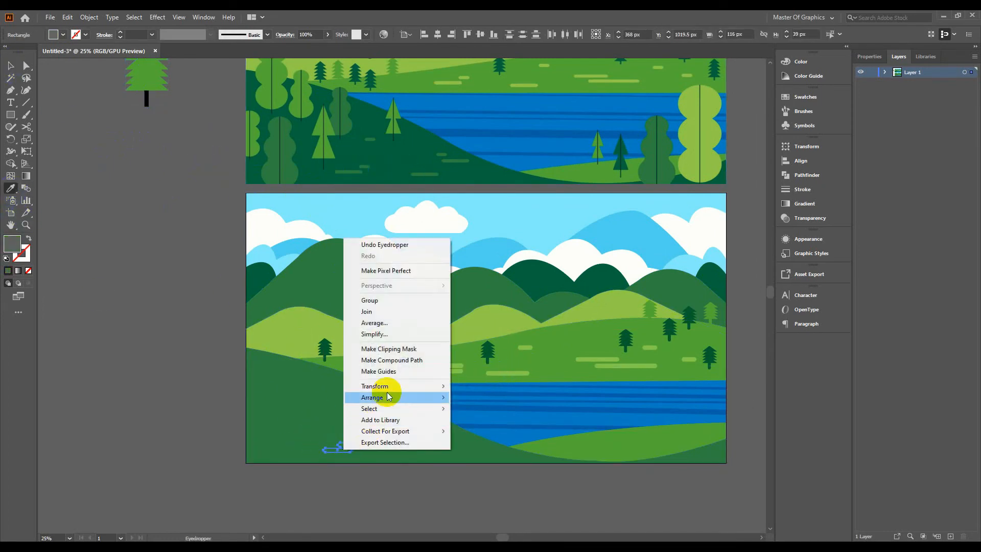
pyautogui.moveTo(388, 395)
pyautogui.click(477, 397)
pyautogui.click(10, 65)
pyautogui.click(66, 142)
pyautogui.click(319, 458)
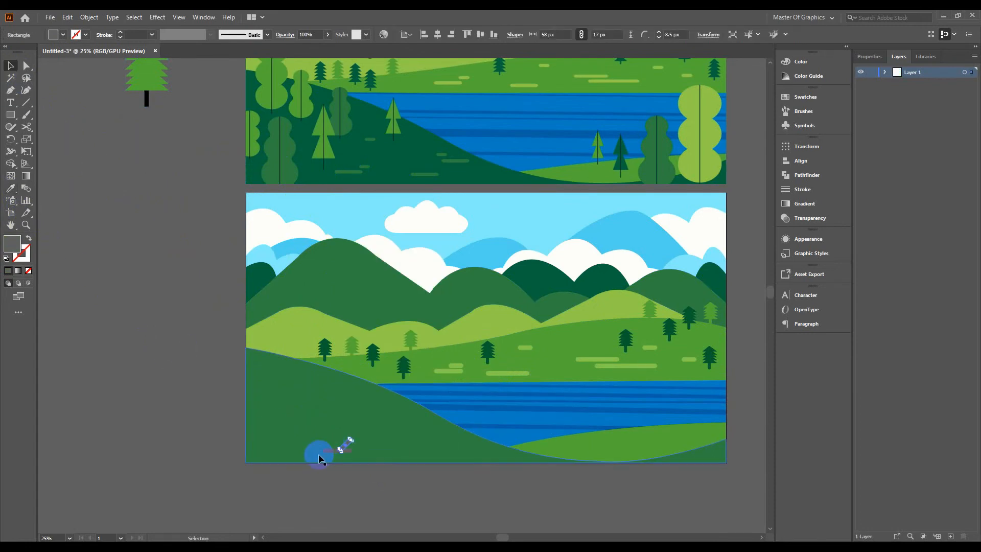
pyautogui.click(10, 188)
pyautogui.click(352, 168)
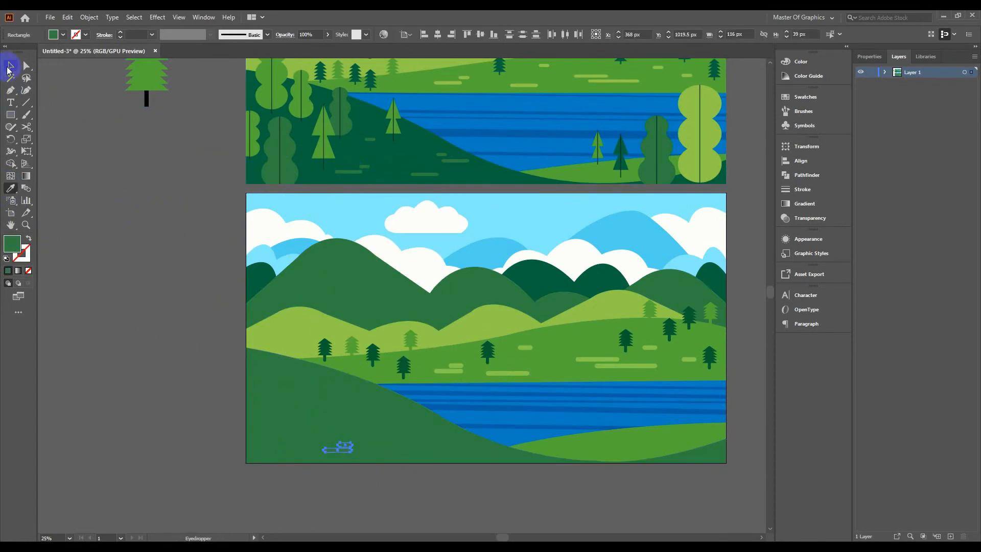
pyautogui.click(10, 65)
pyautogui.click(154, 143)
# Step: Recolor the foreground hill with the dark green sampled from the reference artwork's foreground hill
pyautogui.click(318, 417)
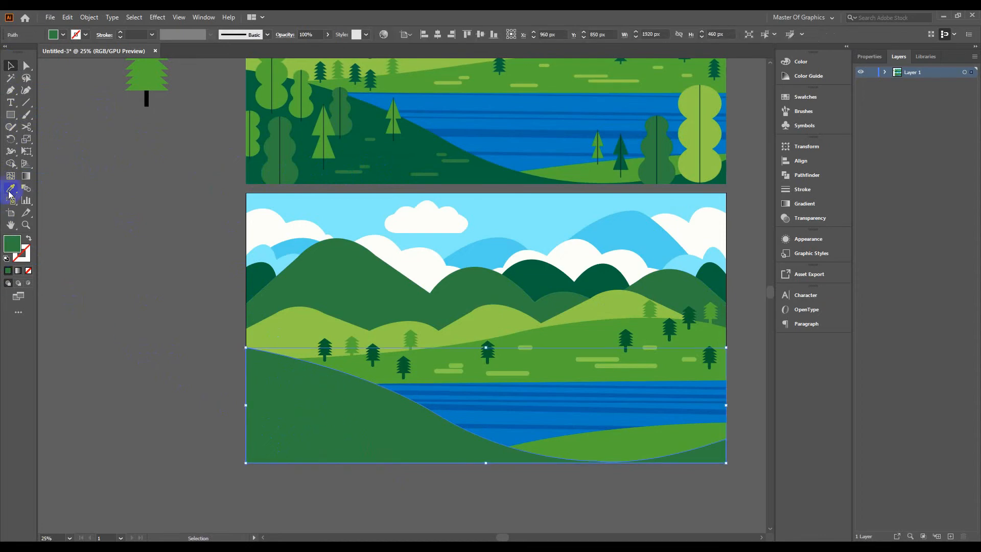
pyautogui.click(10, 188)
pyautogui.click(371, 116)
pyautogui.click(10, 66)
pyautogui.click(188, 185)
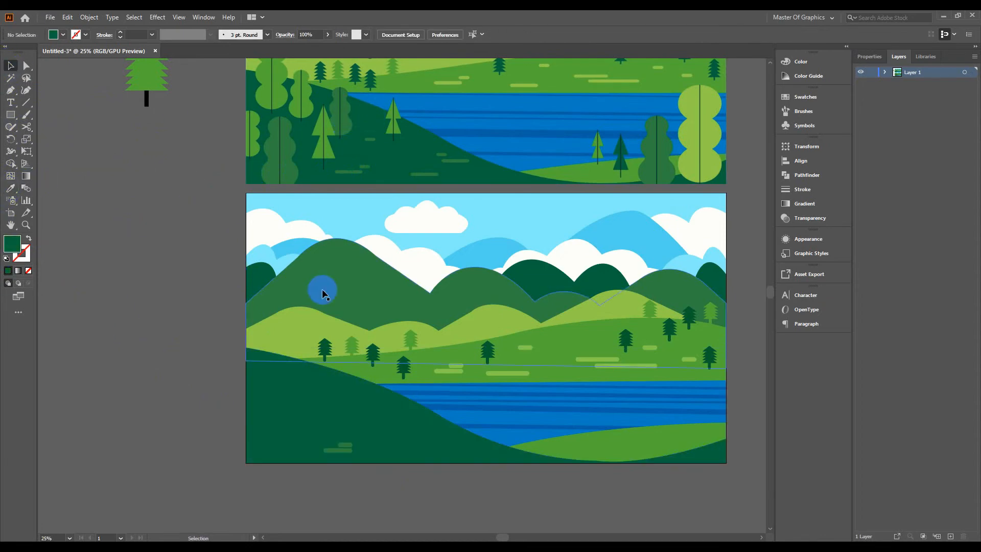
# Step: Duplicate the medium green bars to several more spots across the dark foreground hill
pyautogui.moveTo(342, 446); pyautogui.dragTo(433, 432)
pyautogui.moveTo(335, 449); pyautogui.dragTo(406, 452)
pyautogui.click(87, 76)
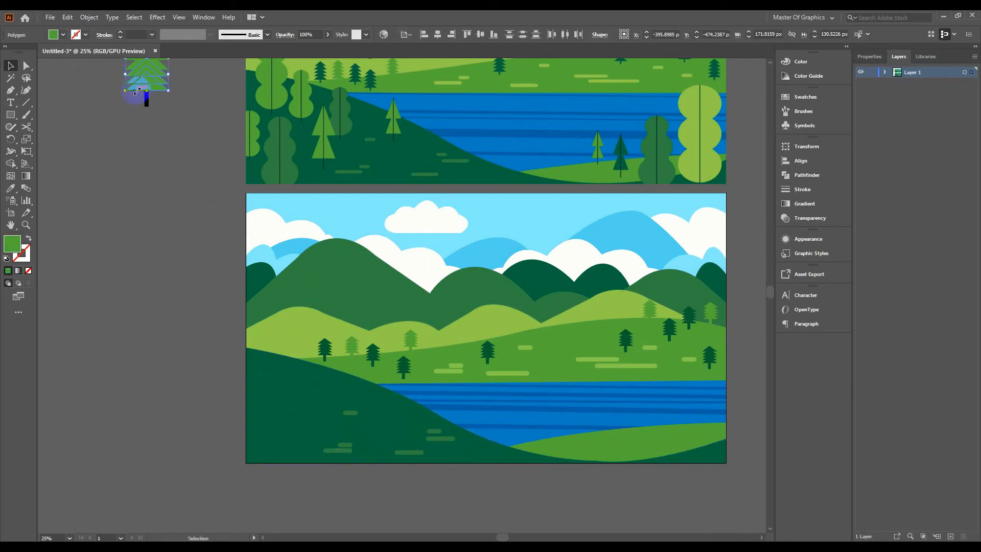
# Step: Try to place the finished pine tree on the upper edge of the foreground hill in the lower artboard
pyautogui.click(146, 81)
pyautogui.moveTo(145, 82); pyautogui.dragTo(378, 385)
pyautogui.click(140, 346)
pyautogui.click(387, 383)
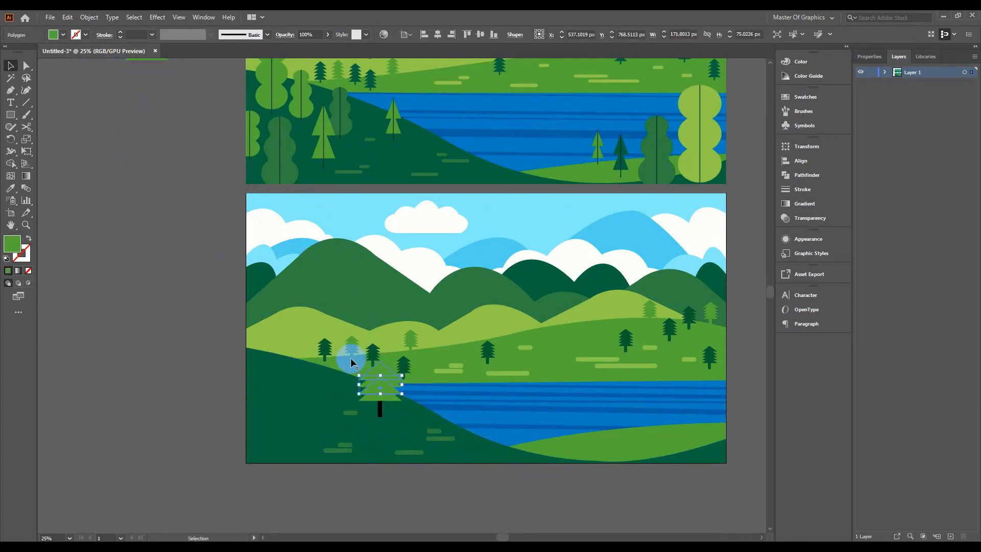
pyautogui.click(379, 397)
pyautogui.keyDown('ctrl'); pyautogui.click(384, 413); pyautogui.keyUp('ctrl')
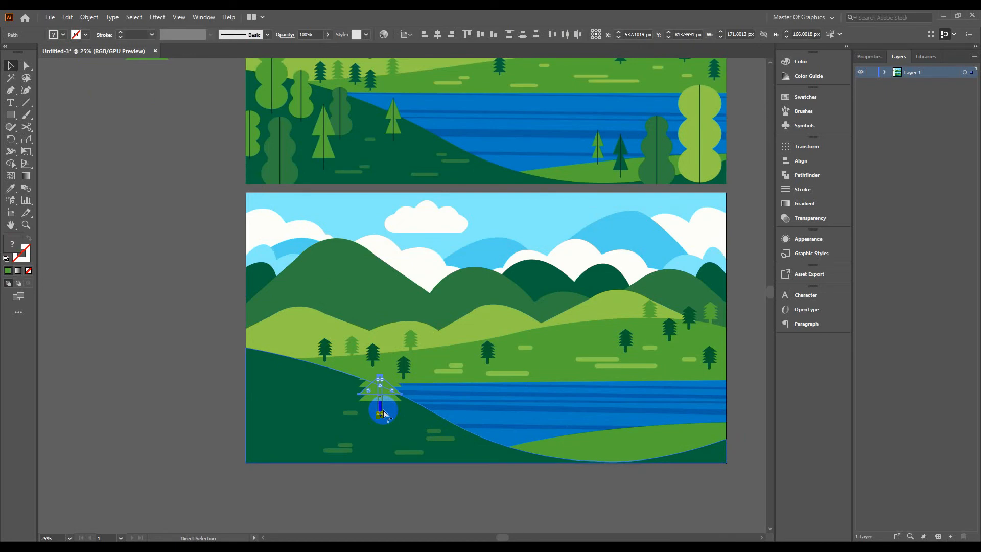
pyautogui.click(94, 321)
pyautogui.hotkey('ctrl', 'z')
# Step: Bring the pine tree's black trunk to the front so it lies over the green tiers
pyautogui.click(152, 341)
pyautogui.moveTo(151, 342); pyautogui.dragTo(183, 483)
pyautogui.moveTo(138, 162); pyautogui.dragTo(194, 259)
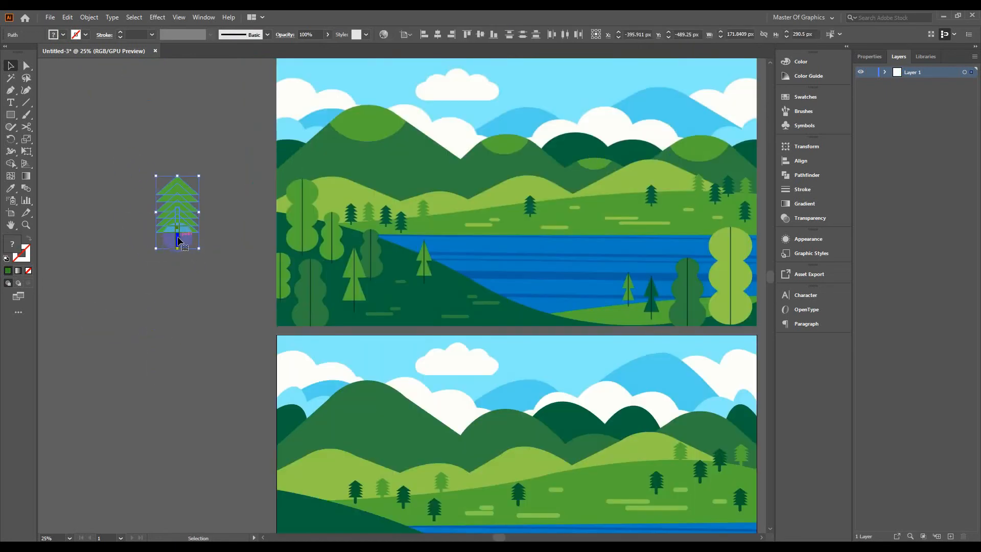
pyautogui.rightClick(176, 243)
pyautogui.moveTo(232, 403)
pyautogui.click(307, 403)
pyautogui.click(262, 384)
pyautogui.rightClick(180, 245)
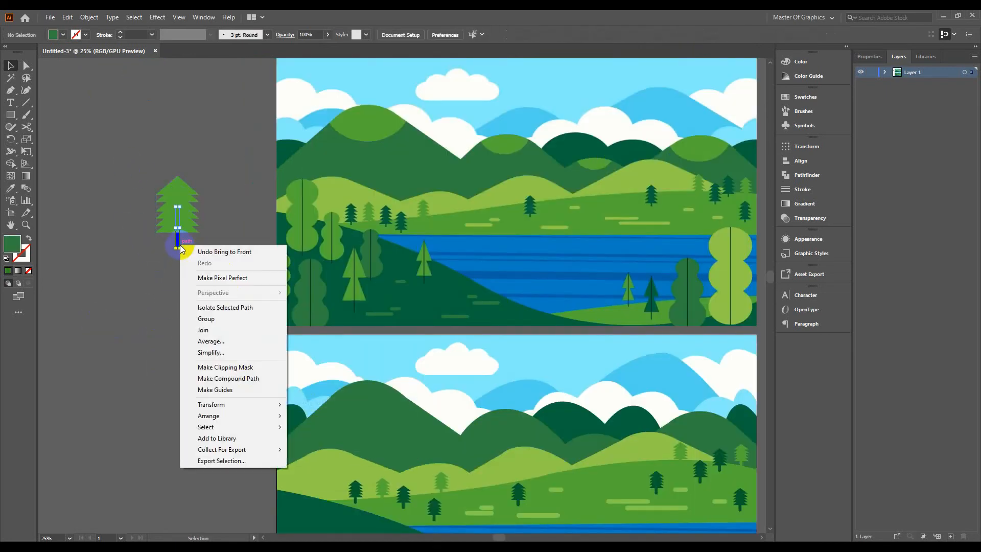
pyautogui.moveTo(209, 415)
pyautogui.click(307, 403)
pyautogui.rightClick(176, 241)
pyautogui.click(259, 407)
pyautogui.click(306, 412)
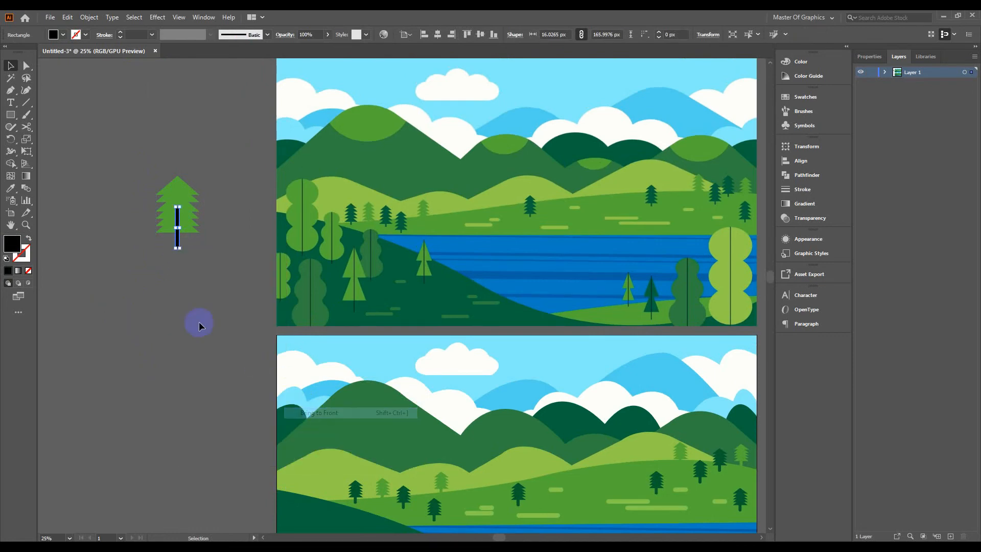
# Step: Stretch the trunk up to the treetop, about 281 px tall, narrow it to about 10 px, and select the whole tree
pyautogui.moveTo(177, 207); pyautogui.dragTo(180, 179)
pyautogui.click(146, 202)
pyautogui.click(166, 211)
pyautogui.click(179, 200)
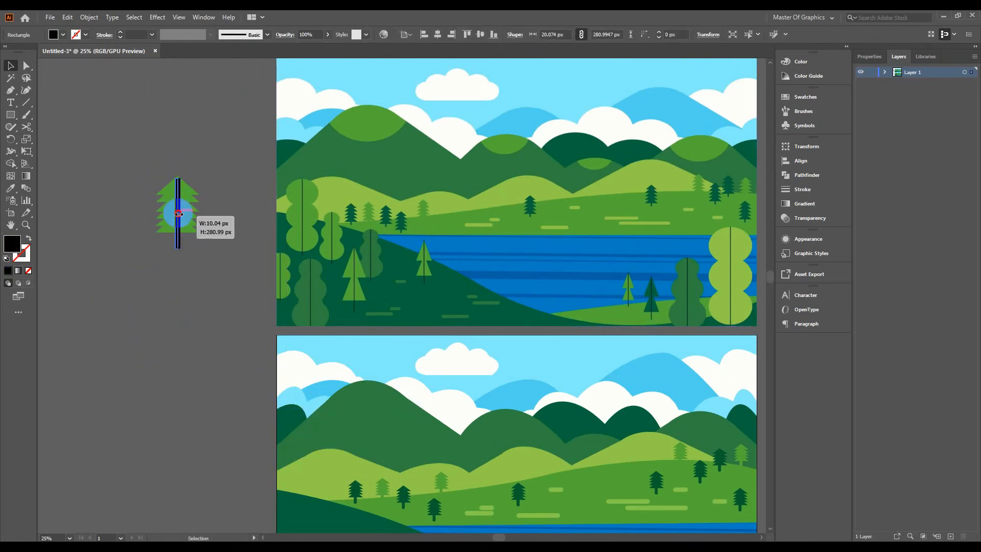
pyautogui.moveTo(142, 171); pyautogui.dragTo(175, 212)
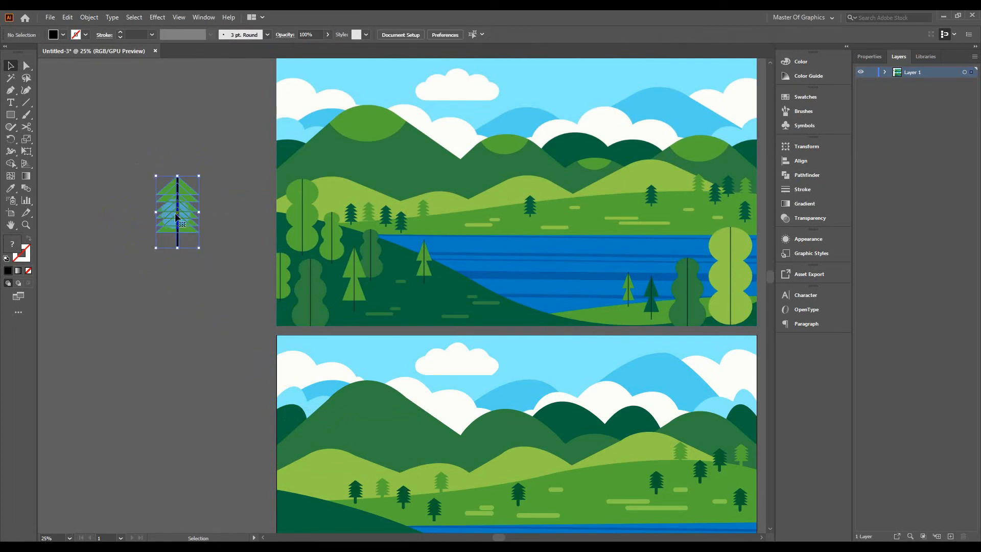
# Step: Select the entire pine tree beside the artboards and delete it
pyautogui.click(159, 313)
pyautogui.scroll(-1, 160, 314)
pyautogui.moveTo(122, 347); pyautogui.dragTo(132, 287)
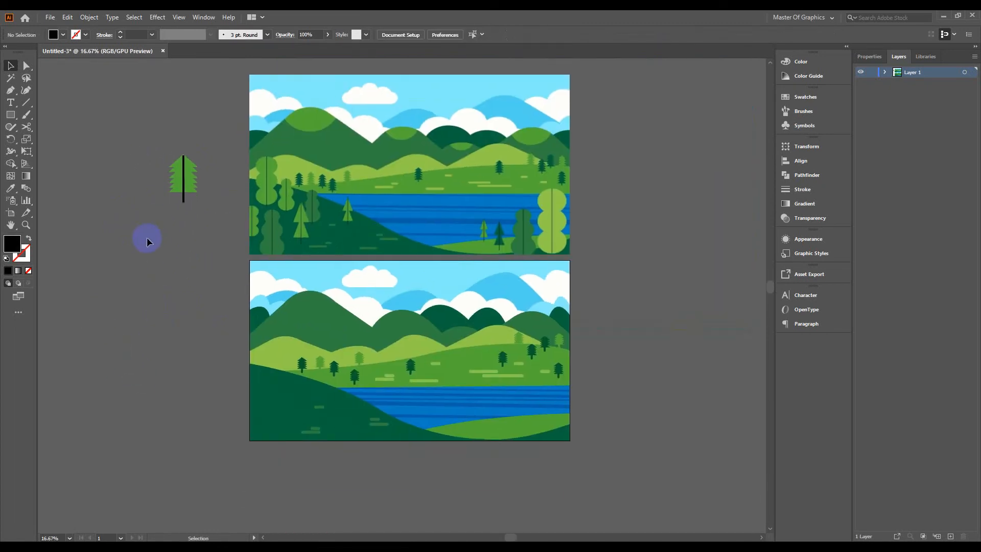
pyautogui.moveTo(213, 222); pyautogui.dragTo(213, 225)
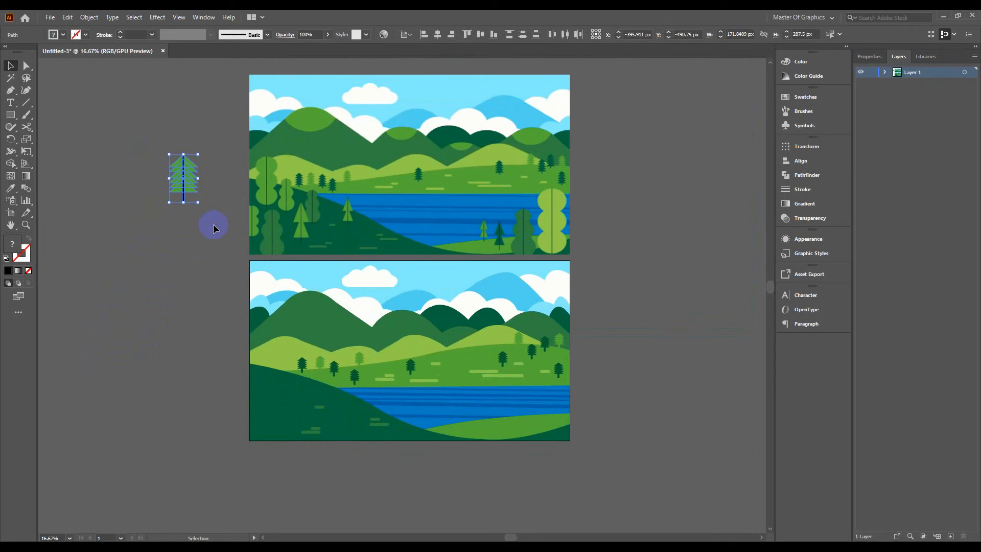
pyautogui.press('Delete')
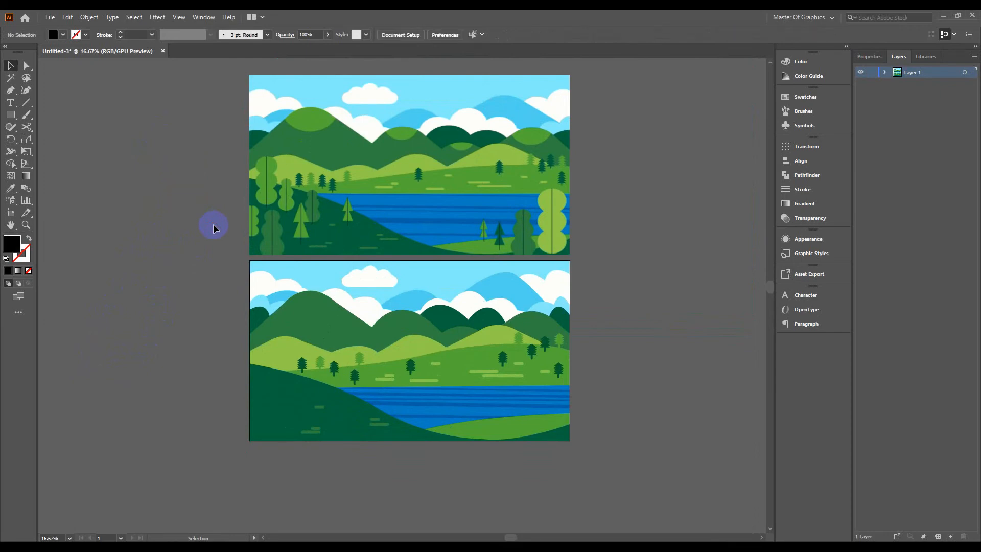
# Step: Draw a circle about 181 px wide, fill it with the reference round tree's green, and copy it into an overlapping vertical stack of three
pyautogui.moveTo(12, 116); pyautogui.dragTo(57, 139)
pyautogui.moveTo(112, 140); pyautogui.dragTo(132, 175)
pyautogui.click(11, 188)
pyautogui.click(272, 188)
pyautogui.click(10, 66)
pyautogui.moveTo(130, 171); pyautogui.dragTo(126, 193)
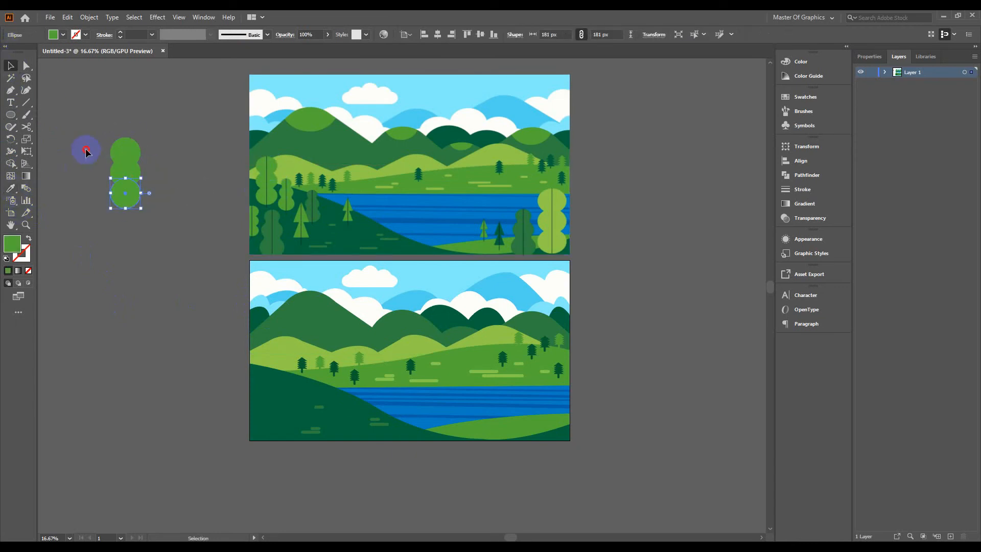
pyautogui.click(86, 152)
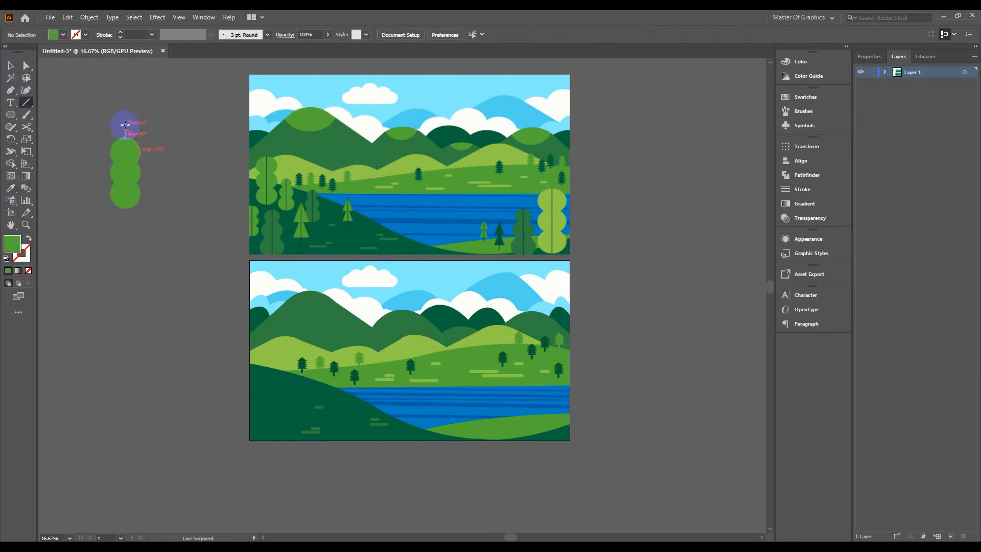
# Step: Draw a vertical black trunk line about 584 px long with a 1 pt stroke through the center of the stacked circles
pyautogui.moveTo(128, 223); pyautogui.dragTo(128, 223)
pyautogui.click(22, 254)
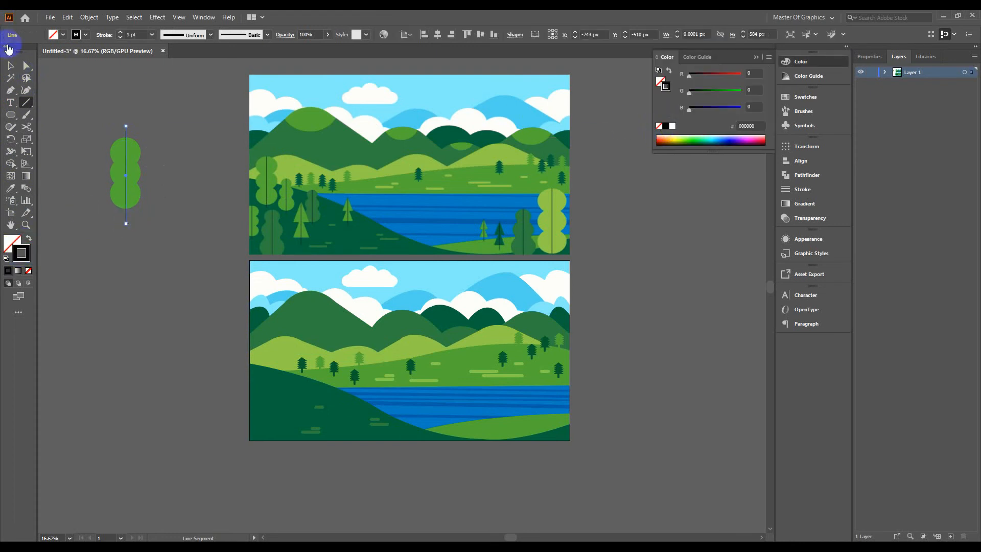
pyautogui.click(10, 65)
# Step: Move the round tree to the left end of the foreground hill and fit it there, with circles 136 px wide and a shorter trunk line
pyautogui.click(126, 125)
pyautogui.moveTo(128, 112); pyautogui.dragTo(277, 390)
pyautogui.click(271, 399)
pyautogui.moveTo(267, 355); pyautogui.dragTo(265, 399)
pyautogui.click(265, 397)
pyautogui.click(175, 371)
# Step: Select the three circles together with the trunk line and group them as one tree
pyautogui.click(266, 343)
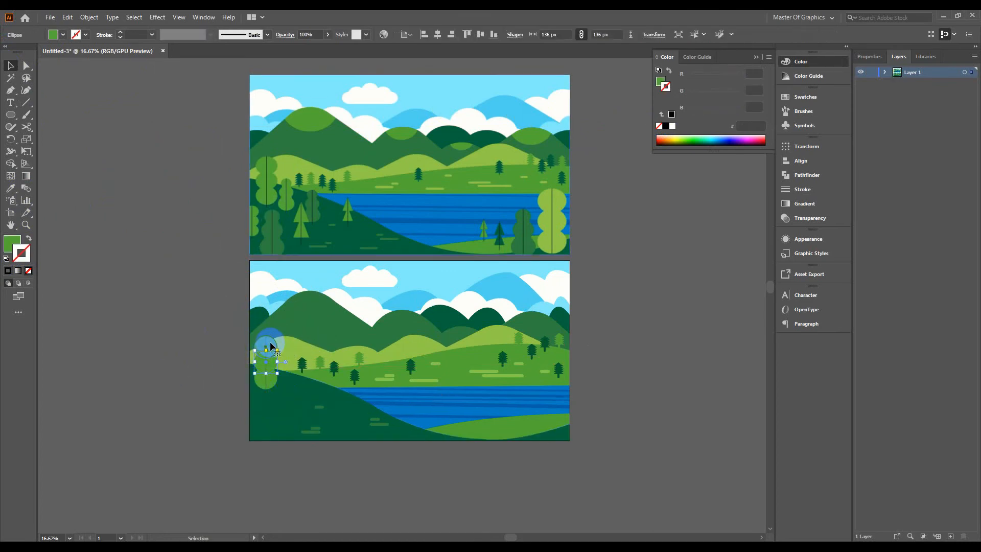
pyautogui.keyDown('shift'); pyautogui.click(271, 364); pyautogui.keyUp('shift')
pyautogui.keyDown('shift'); pyautogui.click(269, 380); pyautogui.keyUp('shift')
pyautogui.keyDown('shift'); pyautogui.click(266, 375); pyautogui.keyUp('shift')
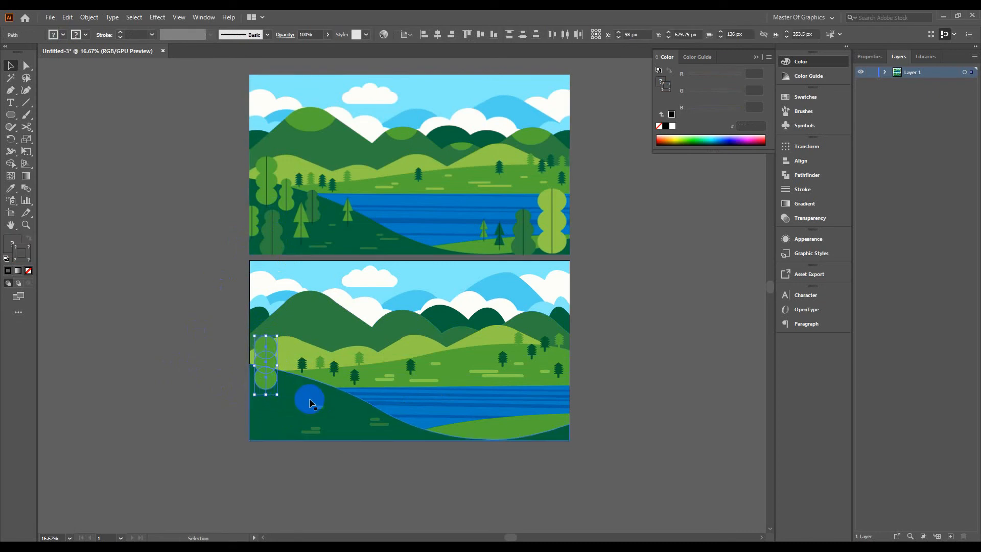
pyautogui.hotkey('ctrl', 'g')
pyautogui.click(267, 372)
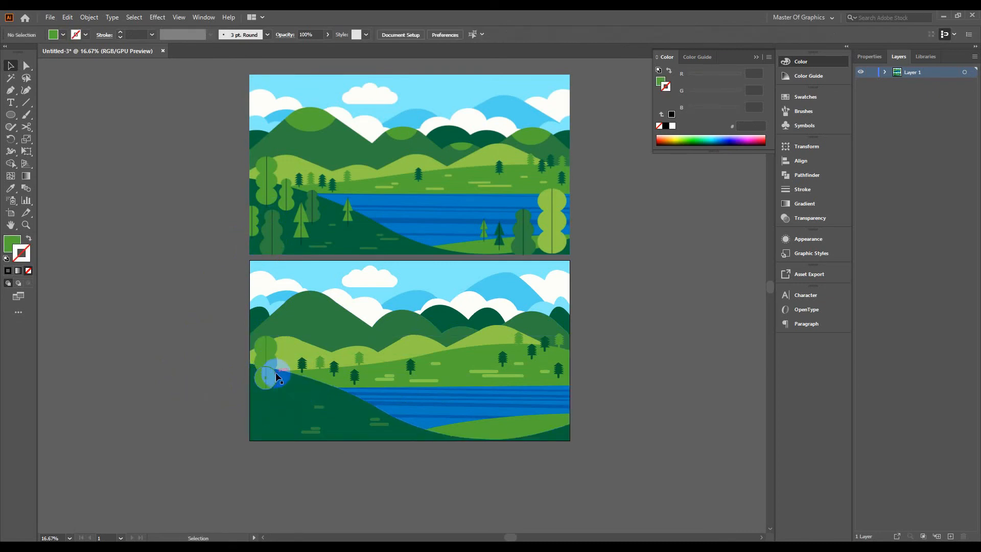
# Step: Place a smaller copy of the grouped round tree over the artboard's left edge near its lower corner
pyautogui.moveTo(263, 350); pyautogui.dragTo(248, 424)
pyautogui.press('super')
pyautogui.press('super')
pyautogui.hotkey('ctrl', 'z')
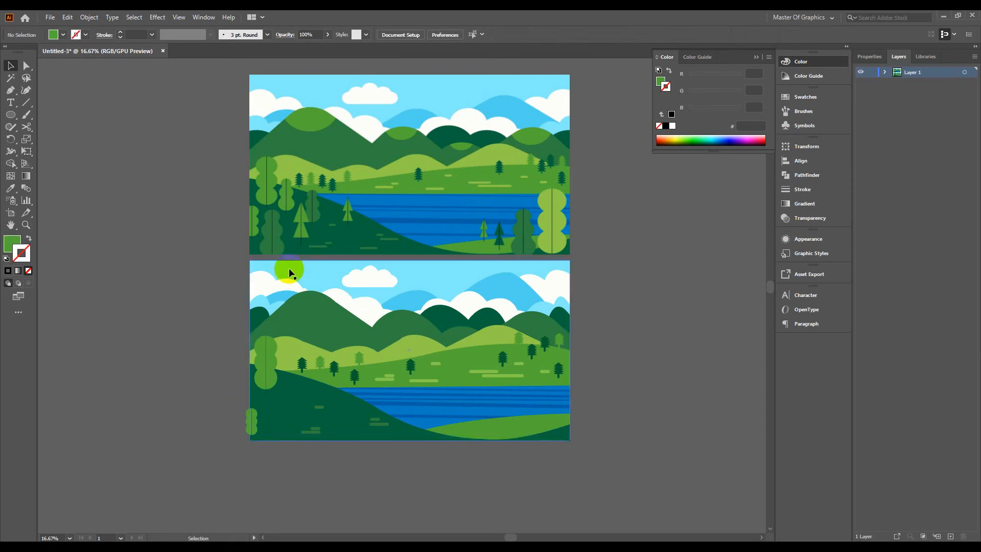
# Step: Copy the large round tree to the hill's lower part and taper it, shrinking the middle circle to about 115 px and the top one further
pyautogui.click(267, 343)
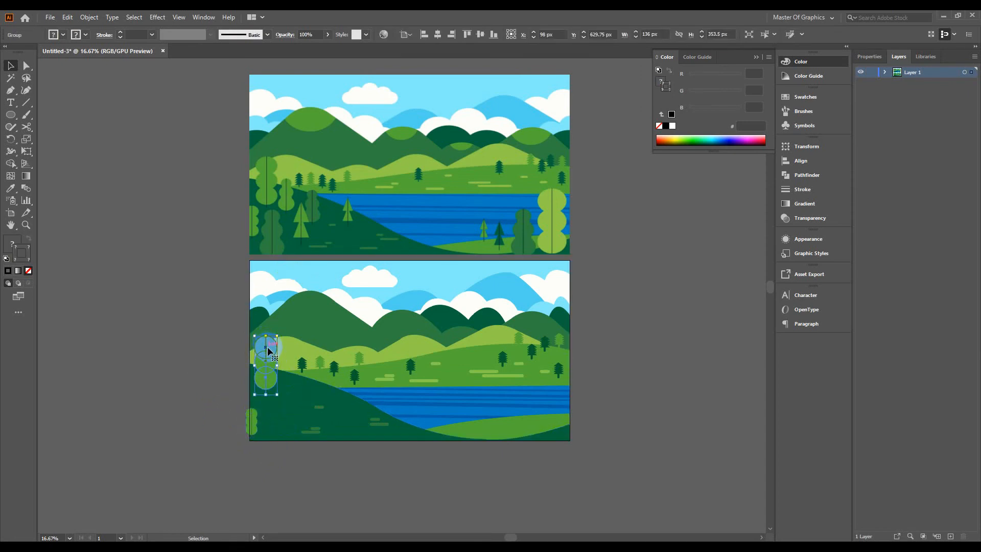
pyautogui.moveTo(267, 351); pyautogui.dragTo(278, 403)
pyautogui.doubleClick(279, 403)
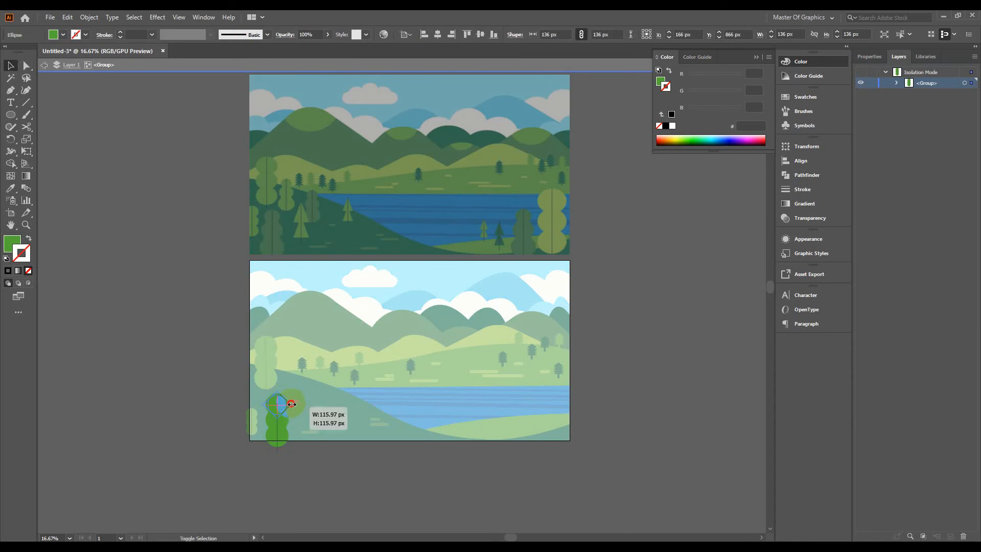
pyautogui.click(203, 451)
pyautogui.doubleClick(278, 419)
pyautogui.moveTo(289, 430); pyautogui.dragTo(288, 430)
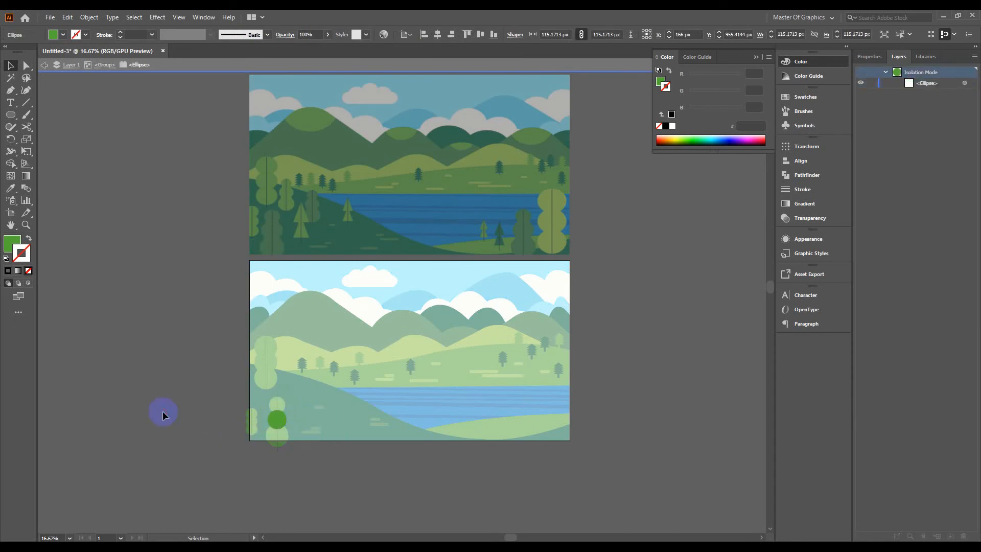
pyautogui.doubleClick(129, 418)
# Step: Inside the tapered tree's group, adjust the trunk line to about 353 px long so its upper end sits within the top circle
pyautogui.scroll(4, 289, 443)
pyautogui.click(246, 449)
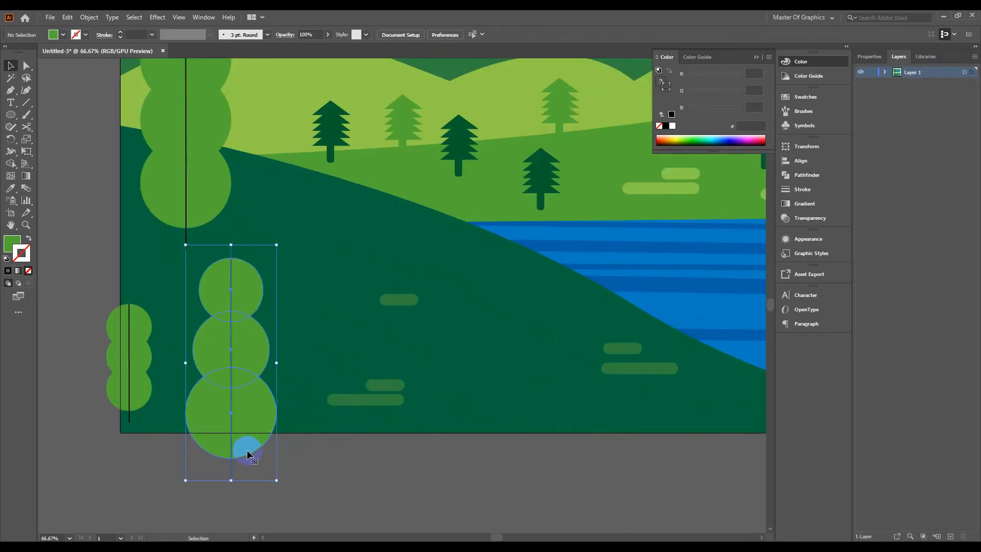
pyautogui.click(167, 443)
pyautogui.doubleClick(231, 290)
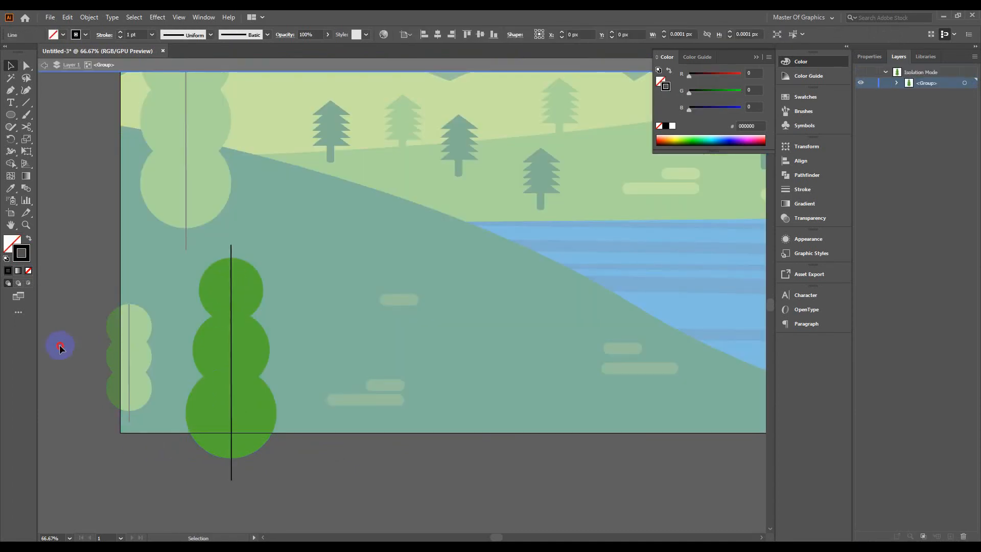
pyautogui.doubleClick(59, 346)
pyautogui.moveTo(266, 346); pyautogui.dragTo(277, 389)
pyautogui.click(275, 389)
pyautogui.doubleClick(239, 305)
pyautogui.moveTo(241, 294); pyautogui.dragTo(242, 308)
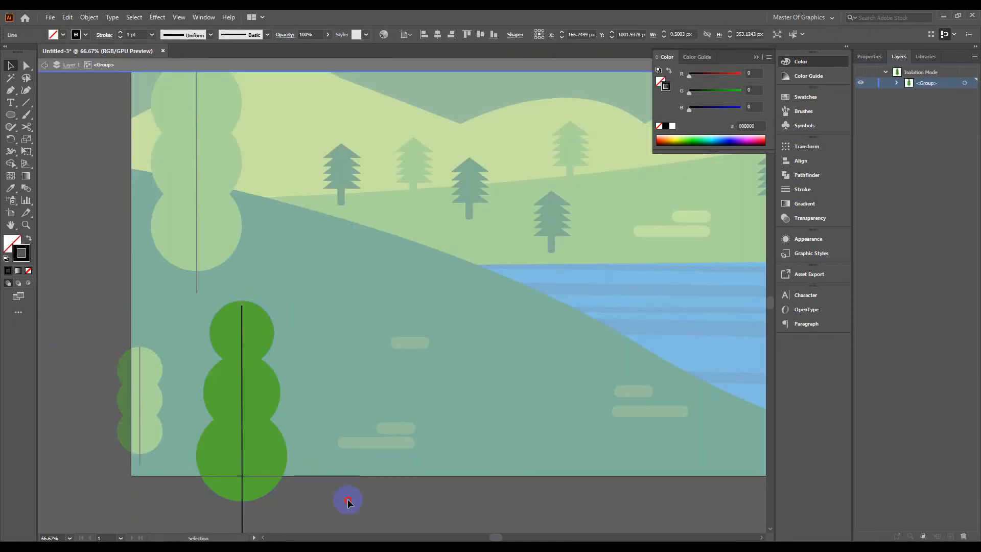
pyautogui.doubleClick(348, 501)
# Step: Copy the tapered tree, scale the copy down to about 95 px wide, and place it beside the large round tree
pyautogui.scroll(-3, 385, 497)
pyautogui.moveTo(393, 458); pyautogui.dragTo(284, 457)
pyautogui.click(225, 458)
pyautogui.moveTo(225, 457); pyautogui.dragTo(261, 380)
pyautogui.moveTo(276, 437); pyautogui.dragTo(266, 410)
pyautogui.moveTo(255, 387)
pyautogui.mouseDown()
pyautogui.moveTo(255, 398)
pyautogui.moveTo(240, 390)
pyautogui.mouseUp()
pyautogui.click(135, 397)
pyautogui.click(107, 371)
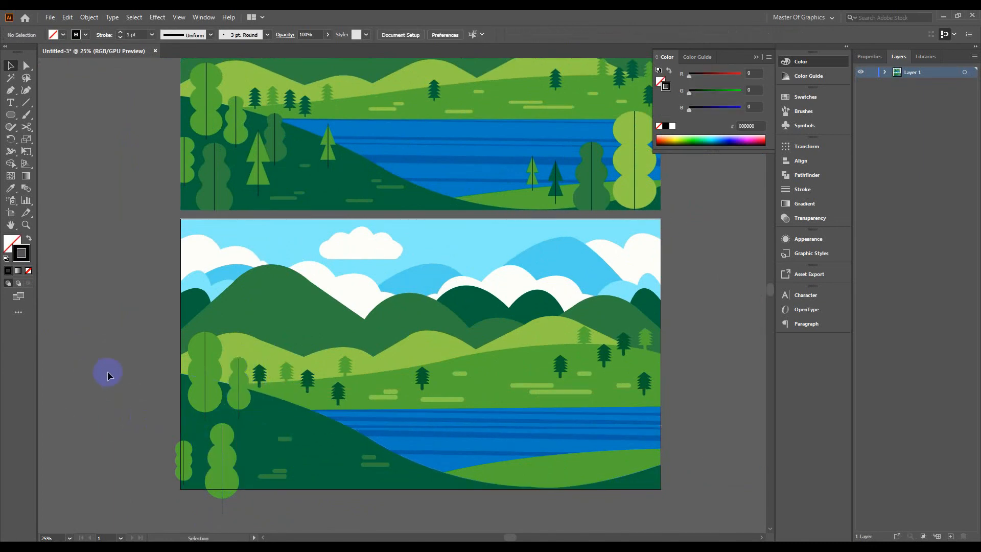
# Step: Recolor the large tapered tree at the artboard's lower edge with the medium green sampled from the matching reference tree
pyautogui.click(222, 485)
pyautogui.press('i')
pyautogui.click(220, 171)
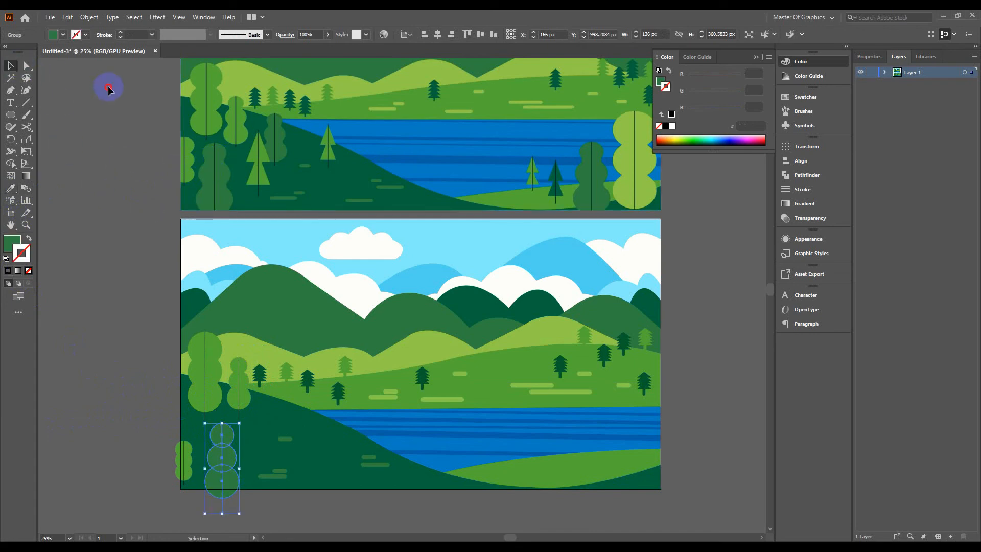
pyautogui.click(109, 90)
# Step: Place the small tapered tree copy at the dark hill's upper edge and recolor it with the large tapered tree's green
pyautogui.moveTo(237, 389); pyautogui.dragTo(274, 415)
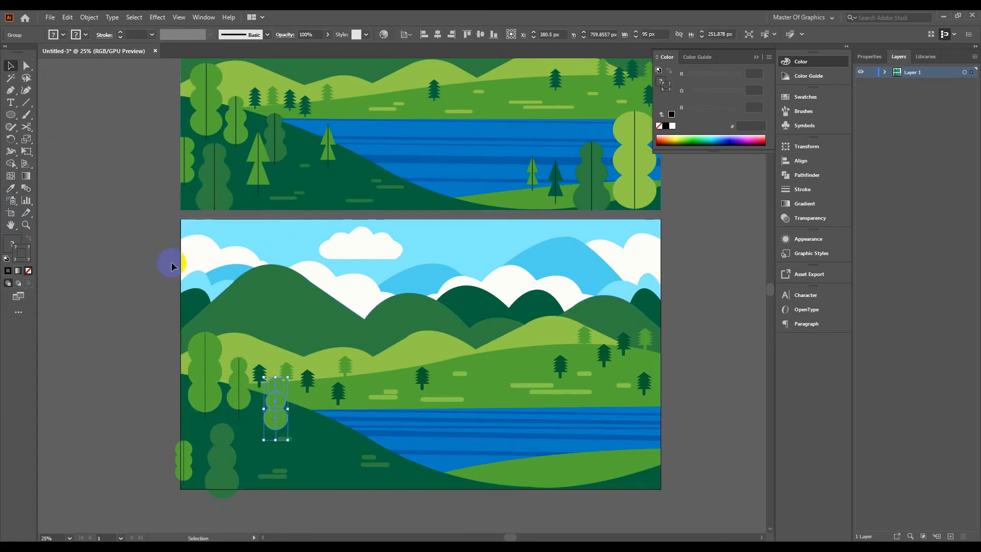
pyautogui.click(11, 188)
pyautogui.click(220, 438)
pyautogui.click(11, 66)
pyautogui.click(118, 302)
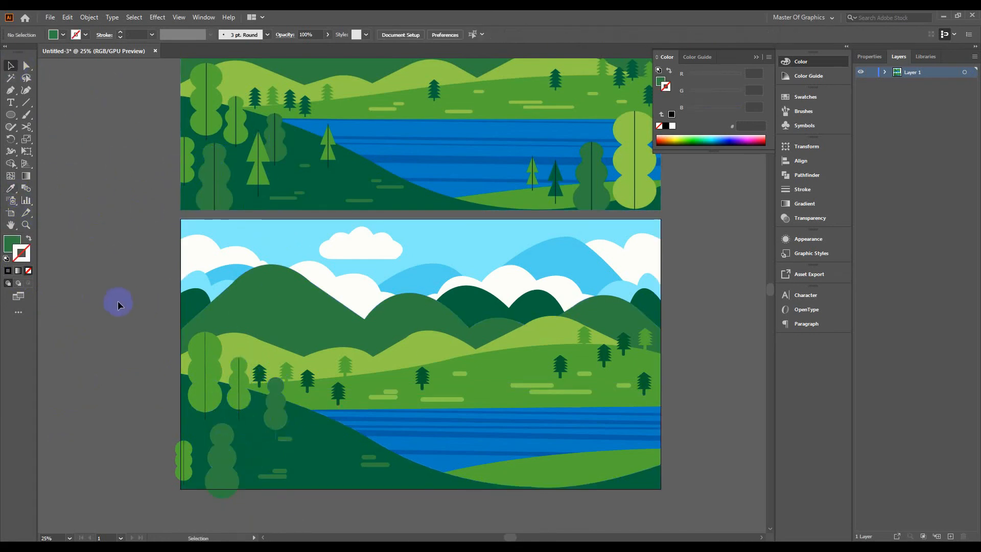
# Step: Draw a triangle about 120 px wide and 201.5 px high beside the artboards and copy it about 125 px lower as a conifer
pyautogui.click(9, 113)
pyautogui.click(100, 169)
pyautogui.click(448, 299)
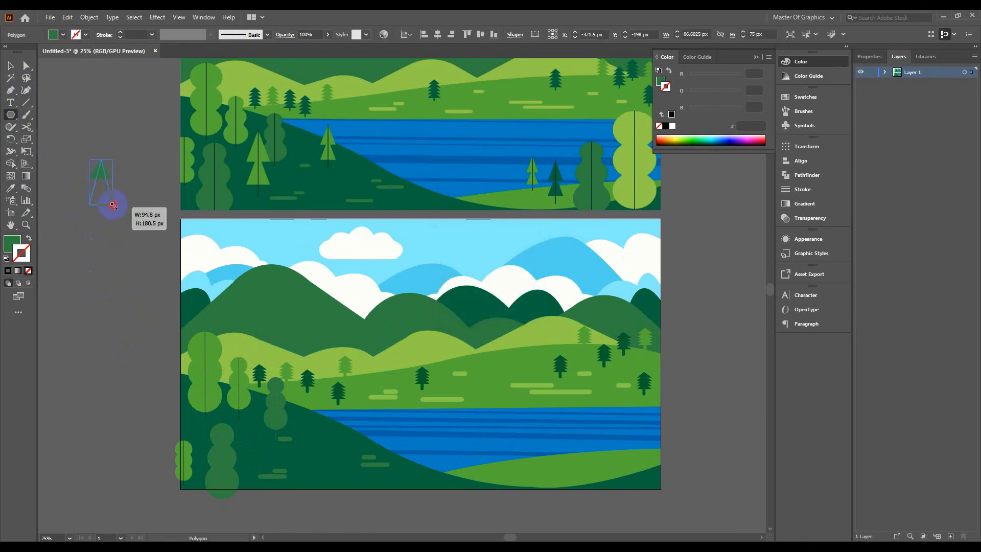
pyautogui.moveTo(119, 209); pyautogui.dragTo(106, 225)
pyautogui.press('v')
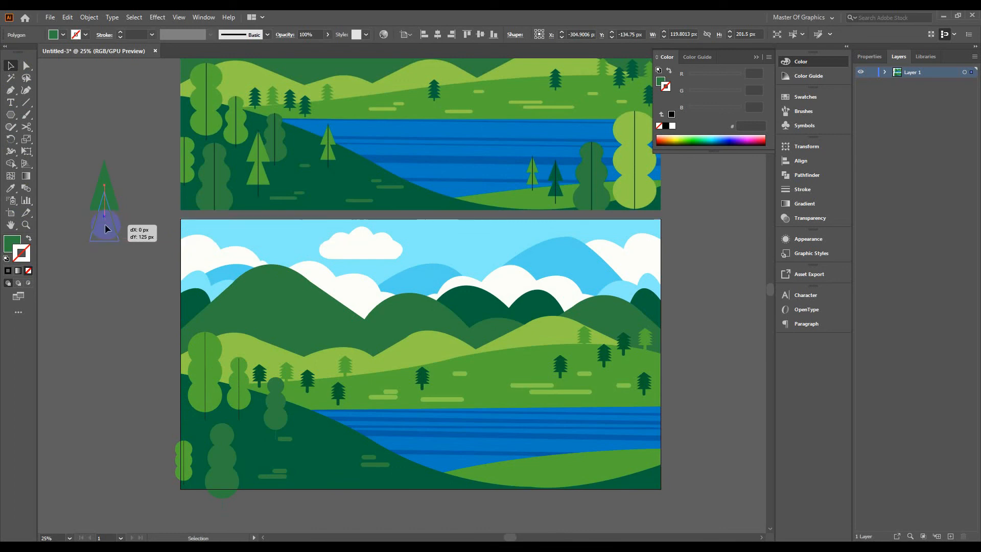
pyautogui.click(61, 179)
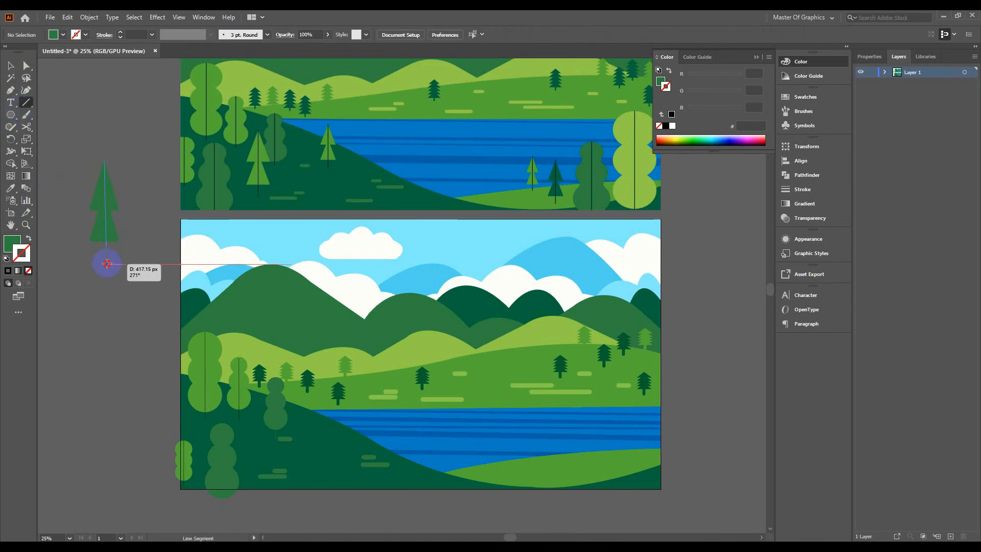
# Step: Draw a vertical trunk line about 378 px long through the conifer's centre and give it a black stroke
pyautogui.moveTo(107, 263); pyautogui.dragTo(104, 254)
pyautogui.press('super')
pyautogui.click(10, 65)
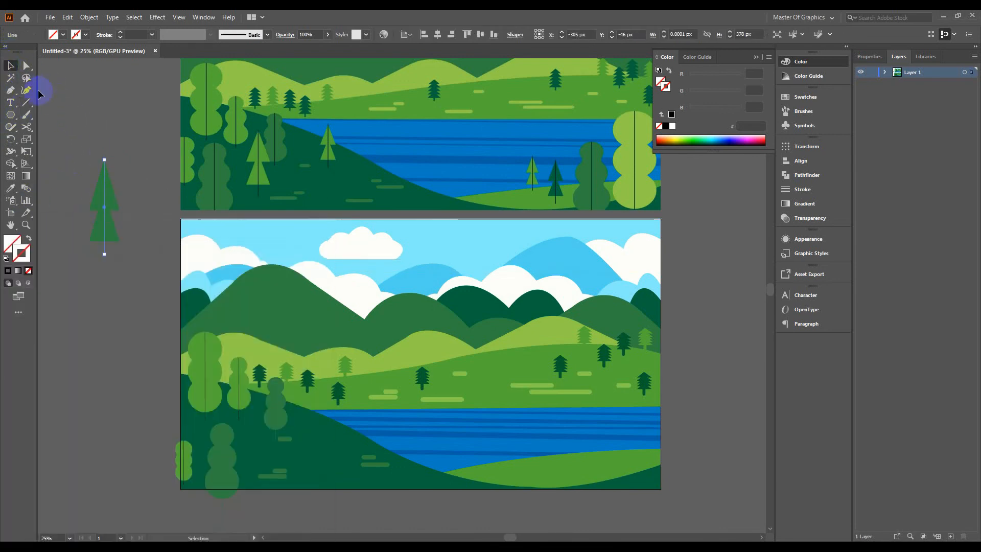
pyautogui.click(65, 169)
pyautogui.click(104, 186)
pyautogui.click(75, 35)
pyautogui.click(85, 34)
pyautogui.click(85, 35)
pyautogui.click(28, 52)
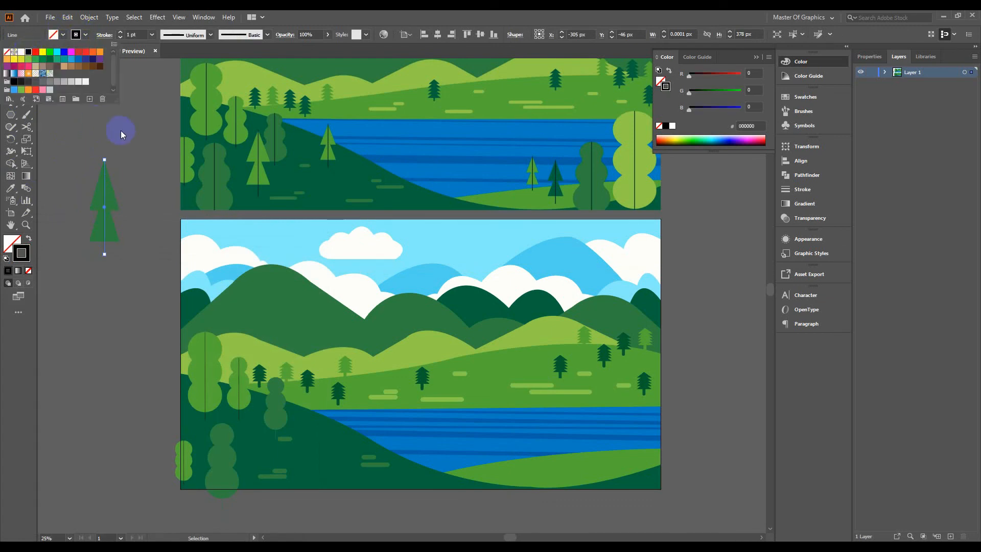
pyautogui.click(90, 131)
# Step: Recolor the whole conifer with the bright green sampled from the matching reference conifer
pyautogui.click(106, 194)
pyautogui.press('i')
pyautogui.click(269, 152)
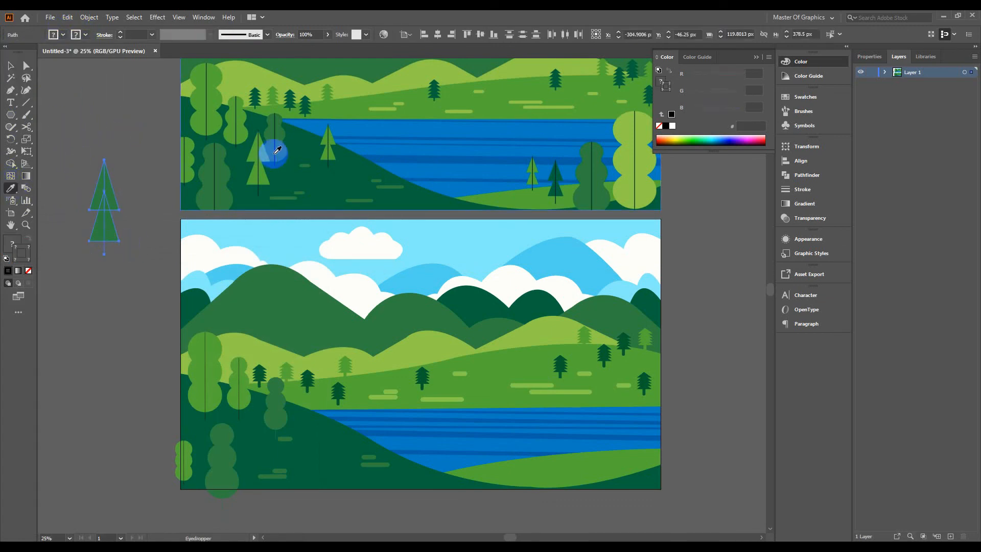
pyautogui.click(15, 71)
pyautogui.click(66, 148)
# Step: Fill the conifer's trunk line with black, and group the trunk with both triangles
pyautogui.click(105, 186)
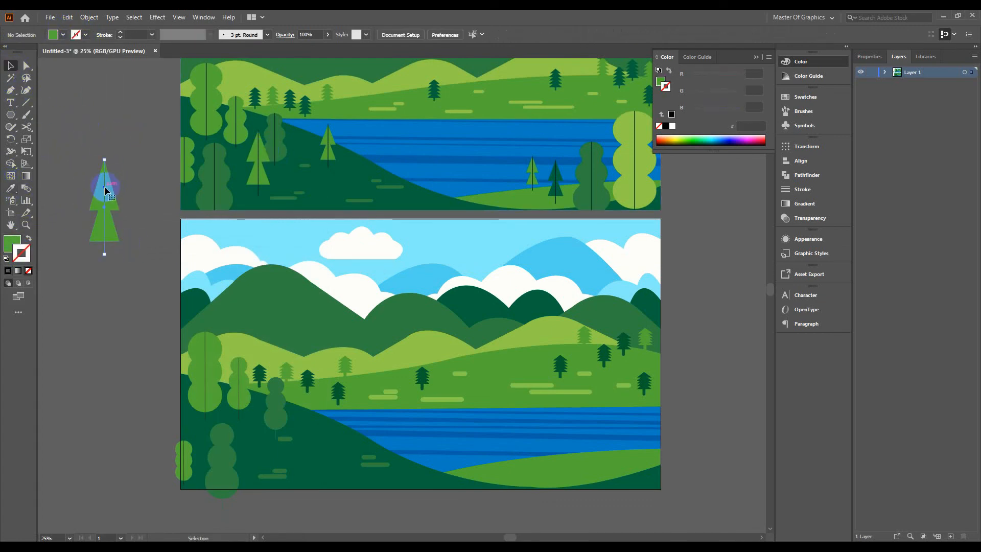
pyautogui.click(63, 35)
pyautogui.click(28, 52)
pyautogui.click(102, 99)
pyautogui.click(527, 294)
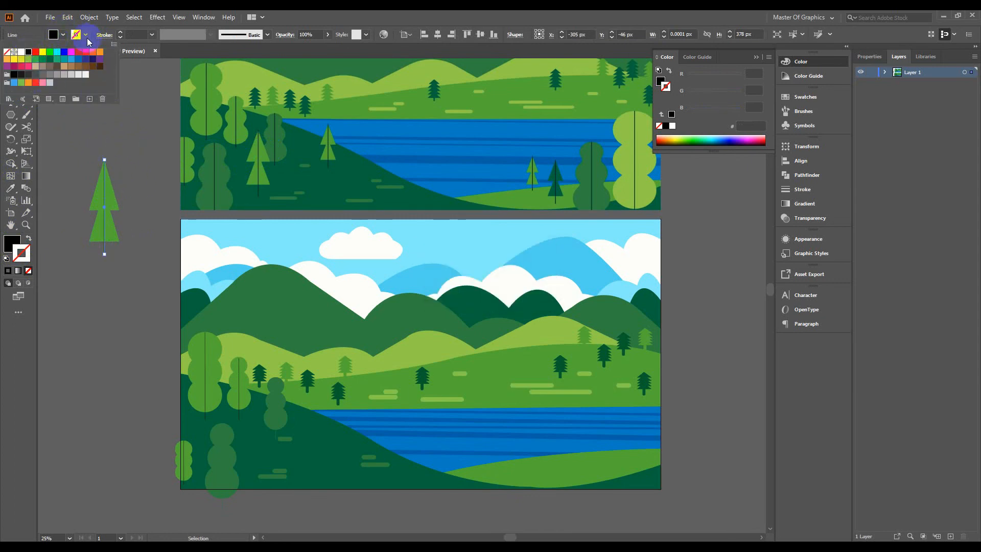
pyautogui.click(86, 36)
pyautogui.moveTo(148, 273); pyautogui.dragTo(94, 196)
pyautogui.hotkey('ctrl', 'g')
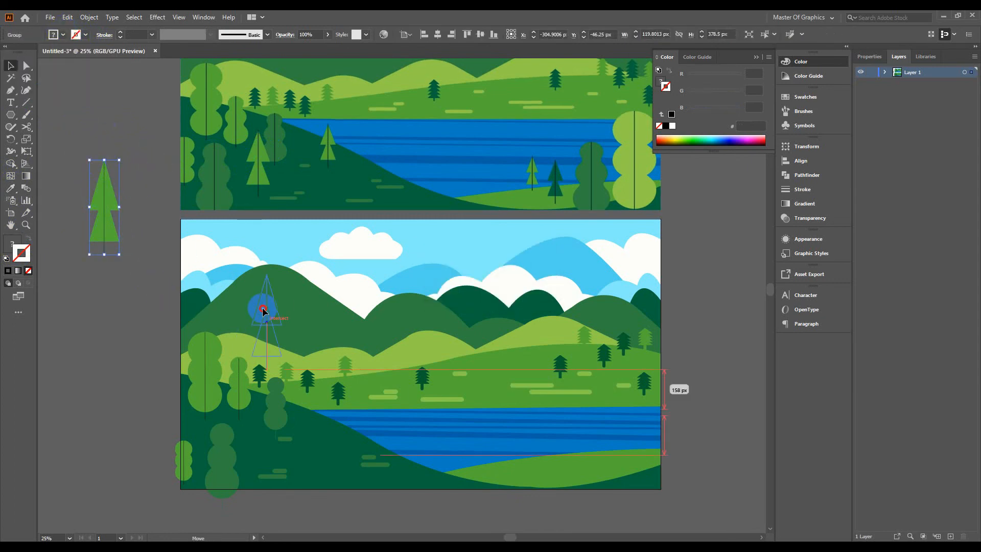
# Step: Move the conifer group onto the dark hill beside the small tapered tree and scale it down
pyautogui.moveTo(263, 309); pyautogui.dragTo(254, 410)
pyautogui.moveTo(272, 375); pyautogui.dragTo(262, 404)
pyautogui.click(255, 400)
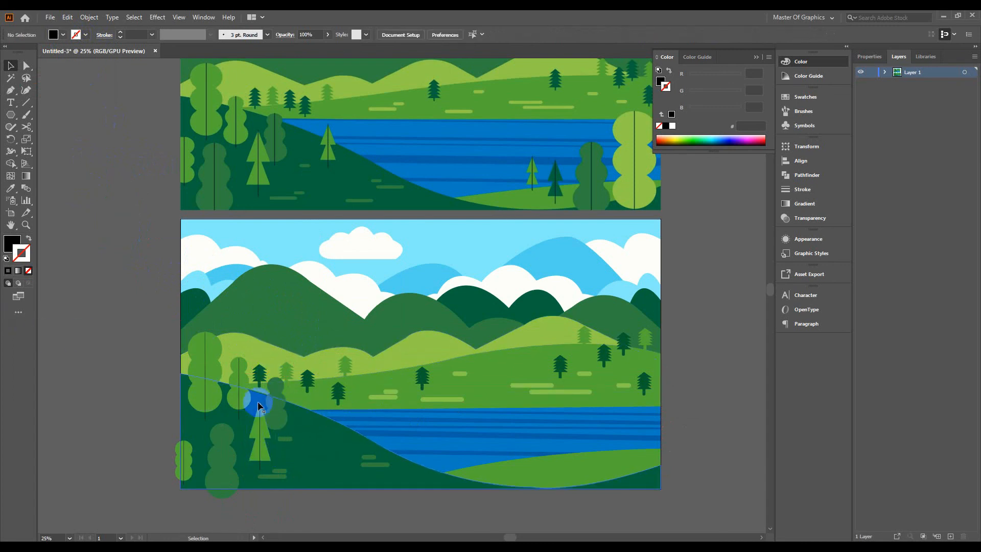
pyautogui.doubleClick(275, 406)
pyautogui.doubleClick(102, 380)
pyautogui.doubleClick(278, 435)
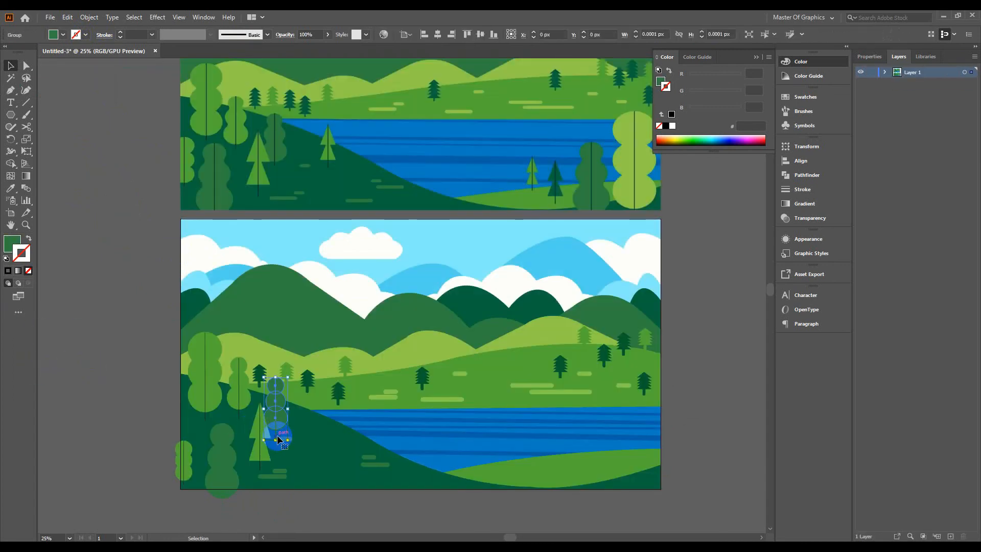
pyautogui.click(77, 35)
pyautogui.click(135, 396)
pyautogui.doubleClick(136, 396)
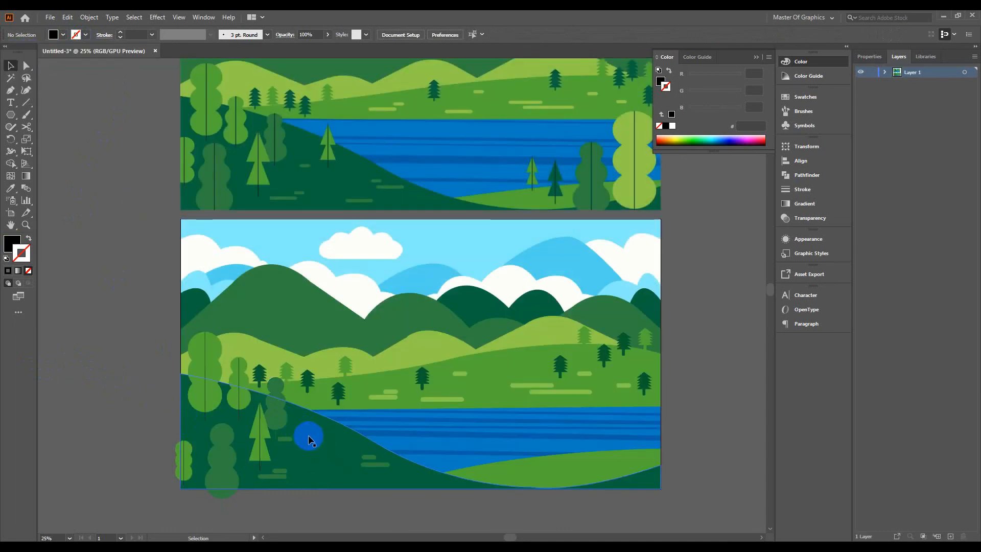
# Step: Inside the small tapered tree's group, fill the trunk line with black
pyautogui.scroll(3, 309, 437)
pyautogui.moveTo(277, 429); pyautogui.dragTo(368, 402)
pyautogui.click(311, 405)
pyautogui.doubleClick(311, 405)
pyautogui.click(54, 35)
pyautogui.click(29, 52)
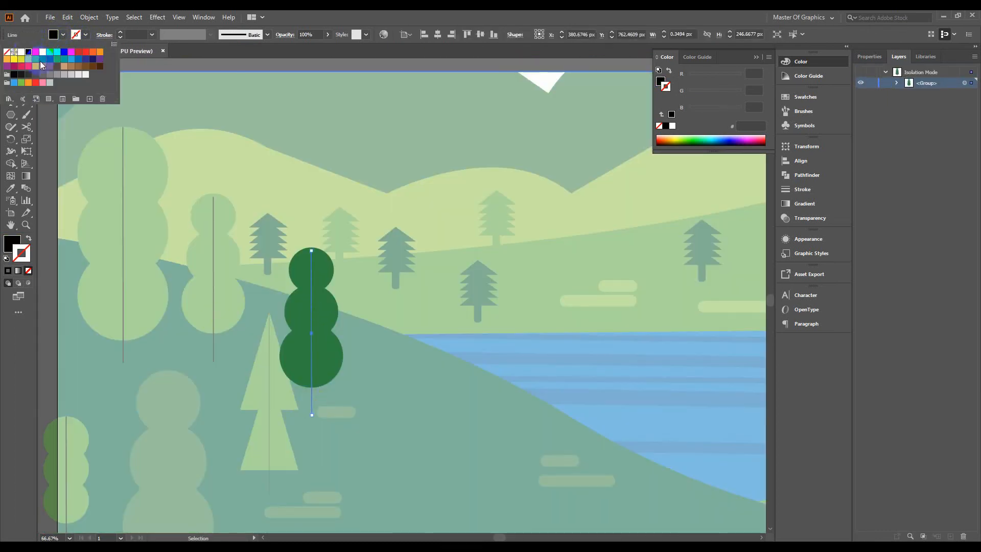
pyautogui.click(345, 338)
pyautogui.doubleClick(346, 338)
# Step: Inside the large tapered tree's group at the artboard's lower edge, fill the trunk line with black
pyautogui.moveTo(187, 432); pyautogui.dragTo(328, 306)
pyautogui.doubleClick(309, 458)
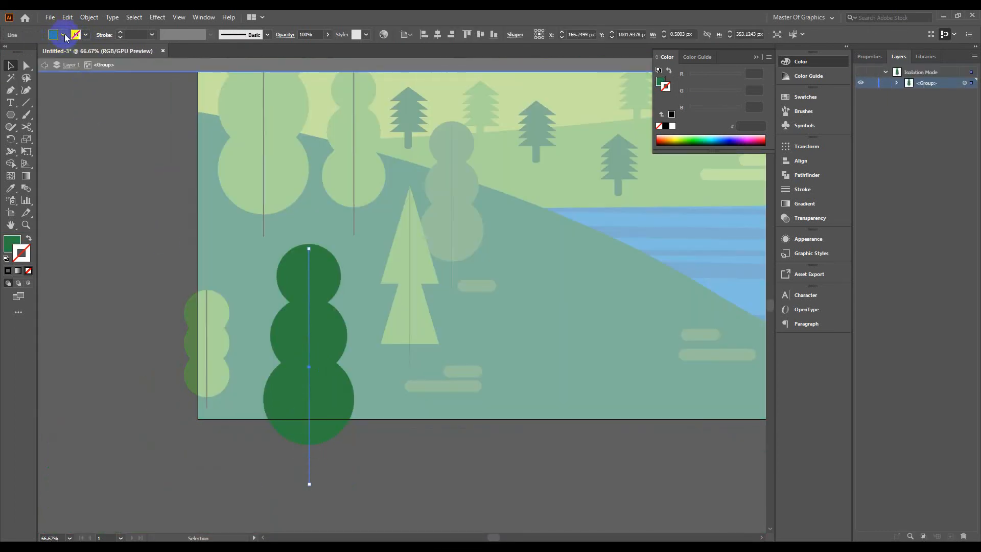
pyautogui.click(62, 35)
pyautogui.click(29, 53)
pyautogui.click(94, 146)
pyautogui.doubleClick(93, 147)
# Step: Copy the conifer, scale the copy to about 44 px wide, and place it on the dark hill's slope at the lake
pyautogui.scroll(-4, 317, 323)
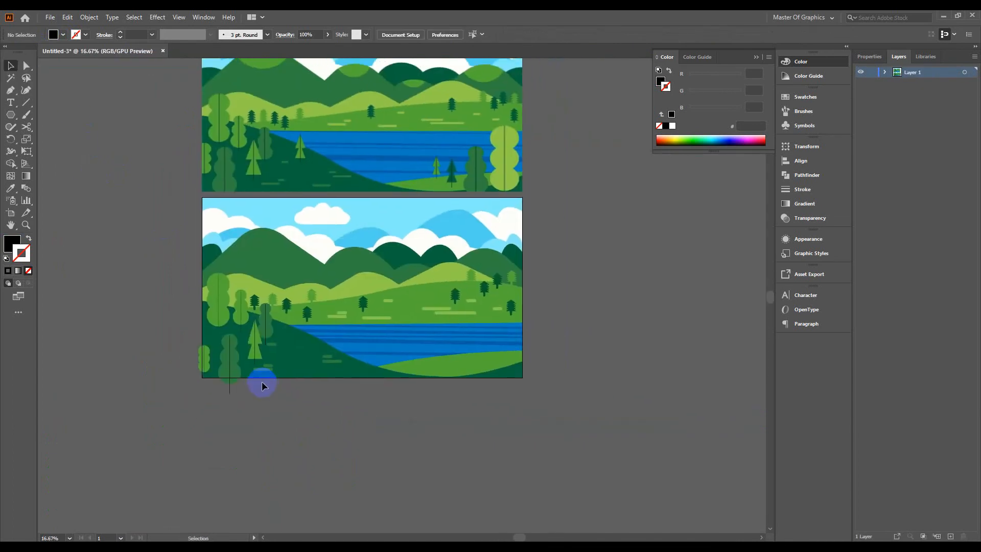
pyautogui.moveTo(255, 342); pyautogui.dragTo(299, 327)
pyautogui.moveTo(298, 323); pyautogui.dragTo(297, 337)
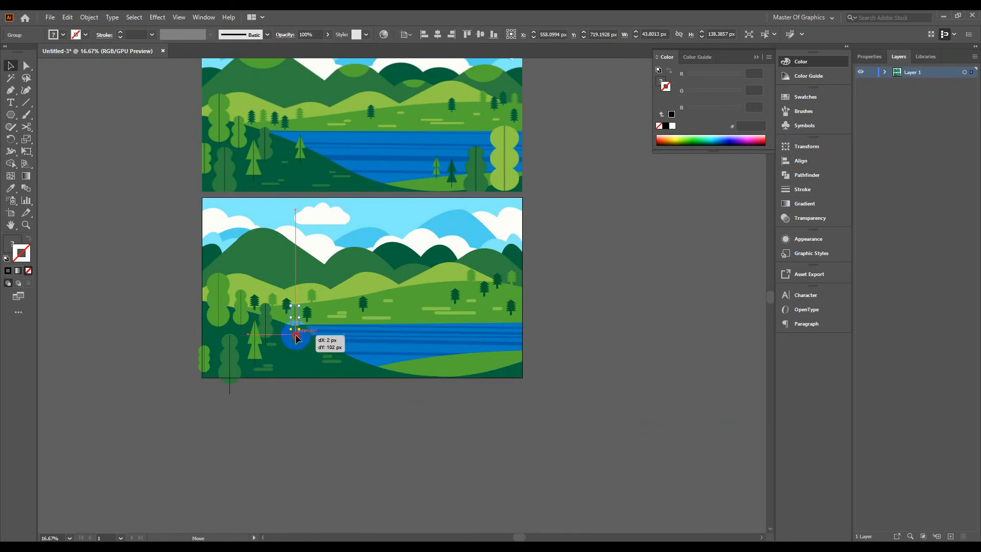
# Step: Place a copy of the large round tree at the scene's lower-right corner, keeping the original in place
pyautogui.moveTo(460, 376); pyautogui.dragTo(305, 409)
pyautogui.moveTo(69, 321); pyautogui.dragTo(357, 367)
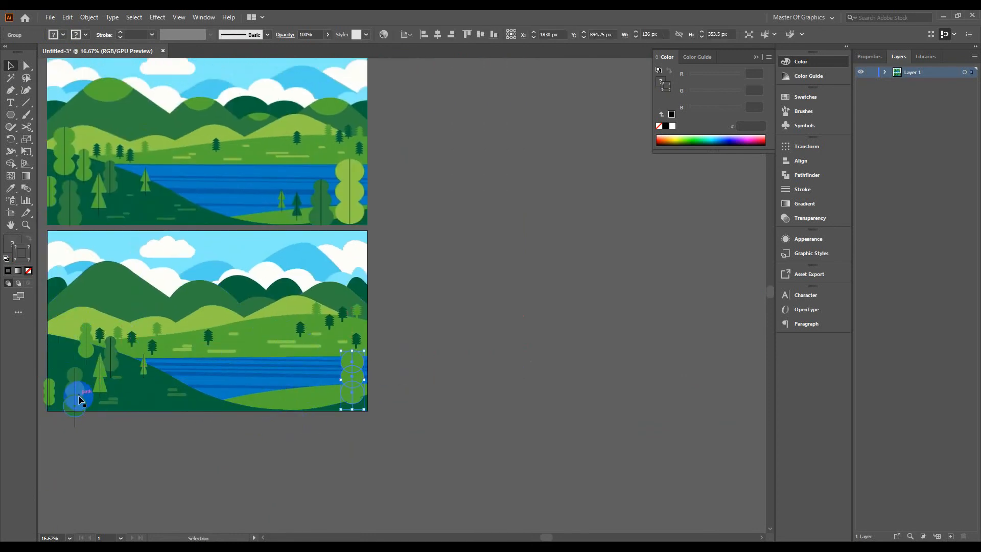
pyautogui.hotkey('ctrl', 'z')
pyautogui.moveTo(68, 343); pyautogui.dragTo(356, 388)
# Step: Copy the small tapered tree beside the new round tree, and copy the small conifer twice onto the green near shore
pyautogui.click(115, 355)
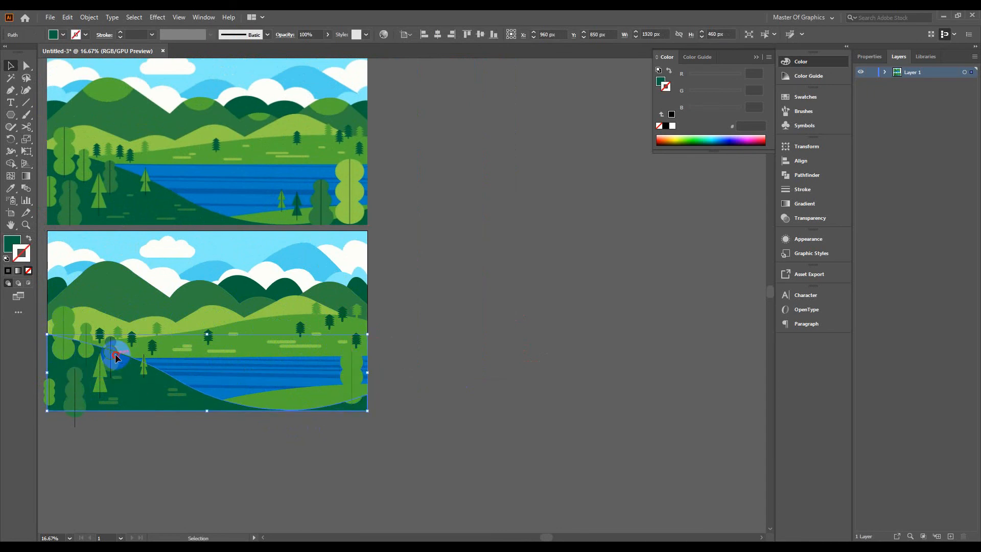
pyautogui.moveTo(116, 355); pyautogui.dragTo(332, 390)
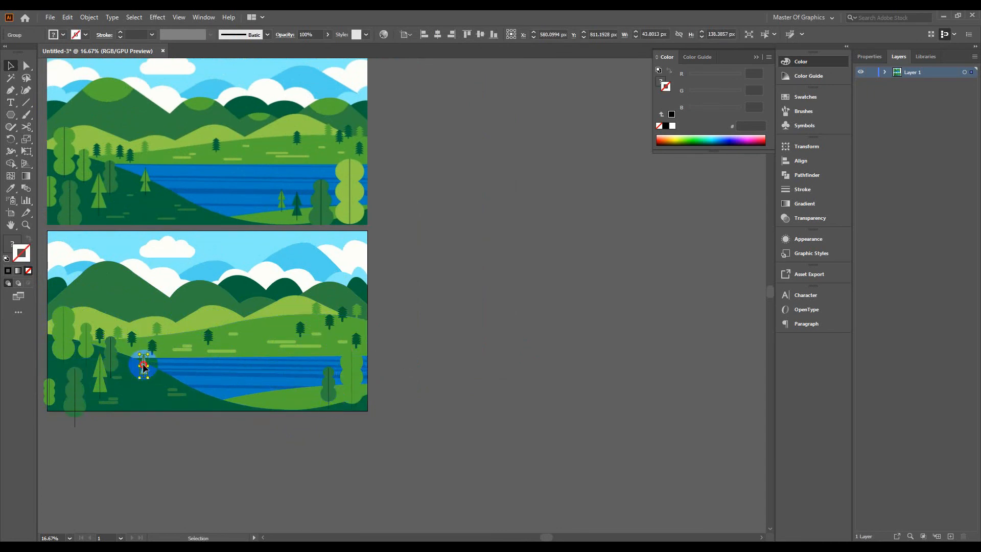
pyautogui.moveTo(144, 366); pyautogui.dragTo(320, 390)
pyautogui.scroll(4, 310, 395)
# Step: Bring the leftmost small conifer on the green near shore to the front
pyautogui.click(199, 394)
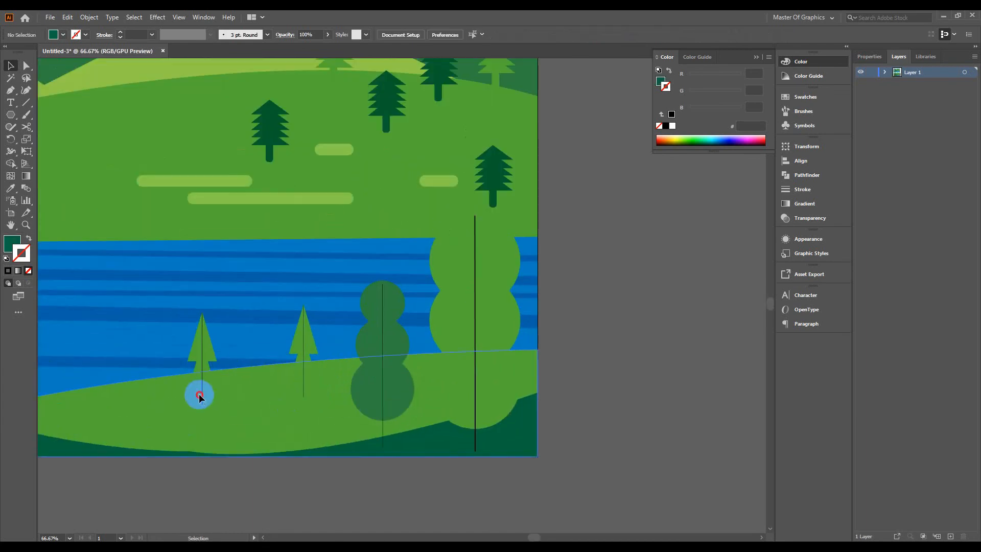
pyautogui.rightClick(204, 352)
pyautogui.moveTo(277, 477)
pyautogui.click(340, 476)
pyautogui.click(275, 467)
pyautogui.click(301, 381)
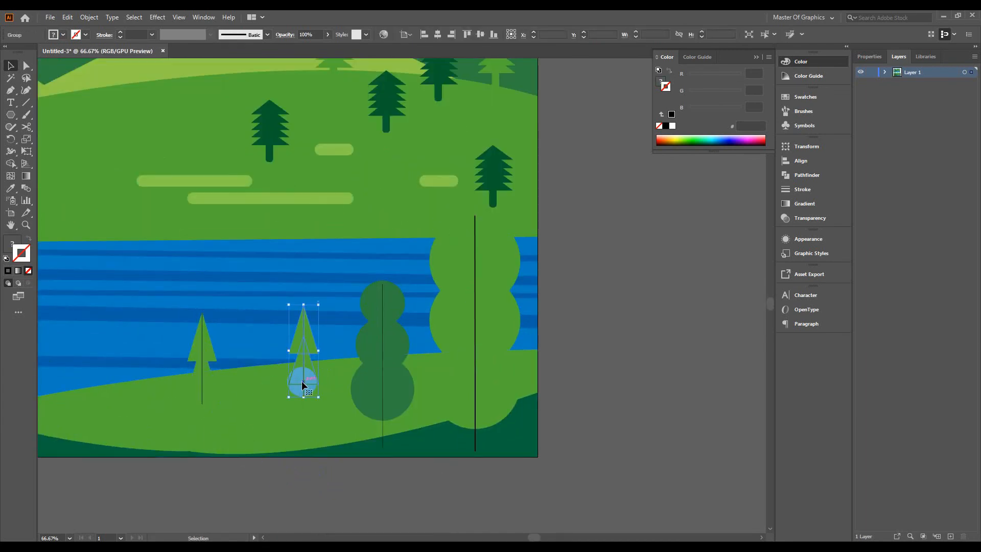
# Step: Raise the left shore conifer to the lake's edge and recolor the right shore conifer with a sampled dark green
pyautogui.scroll(-3, 301, 381)
pyautogui.moveTo(280, 390); pyautogui.dragTo(317, 414)
pyautogui.click(434, 390)
pyautogui.click(317, 396)
pyautogui.click(300, 124)
pyautogui.click(11, 65)
pyautogui.click(349, 440)
pyautogui.click(339, 474)
# Step: Inside the dark green shore conifer's group, fill the trunk line with black and leave the group
pyautogui.scroll(3, 335, 442)
pyautogui.doubleClick(291, 361)
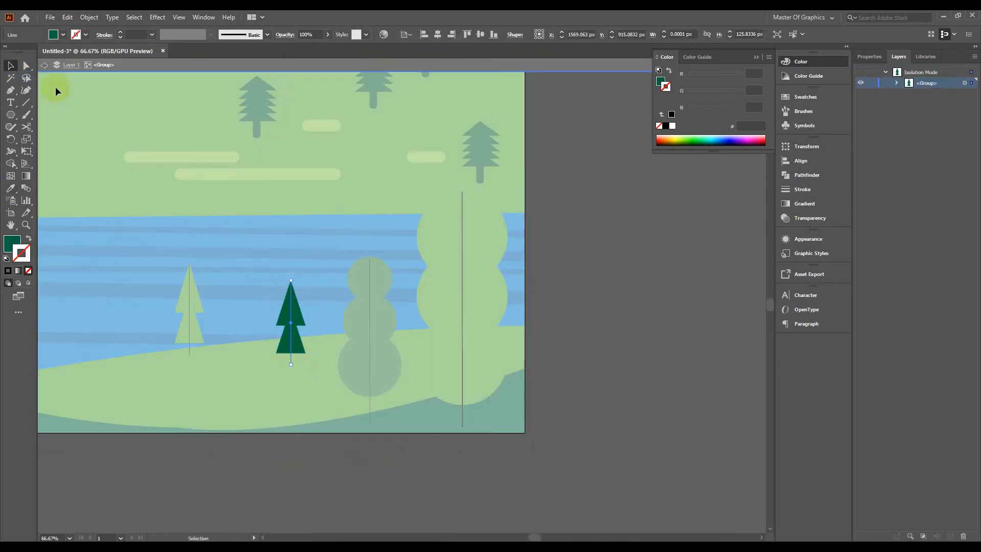
pyautogui.click(63, 35)
pyautogui.click(32, 50)
pyautogui.doubleClick(542, 264)
pyautogui.scroll(-2, 540, 265)
pyautogui.scroll(-3, 441, 325)
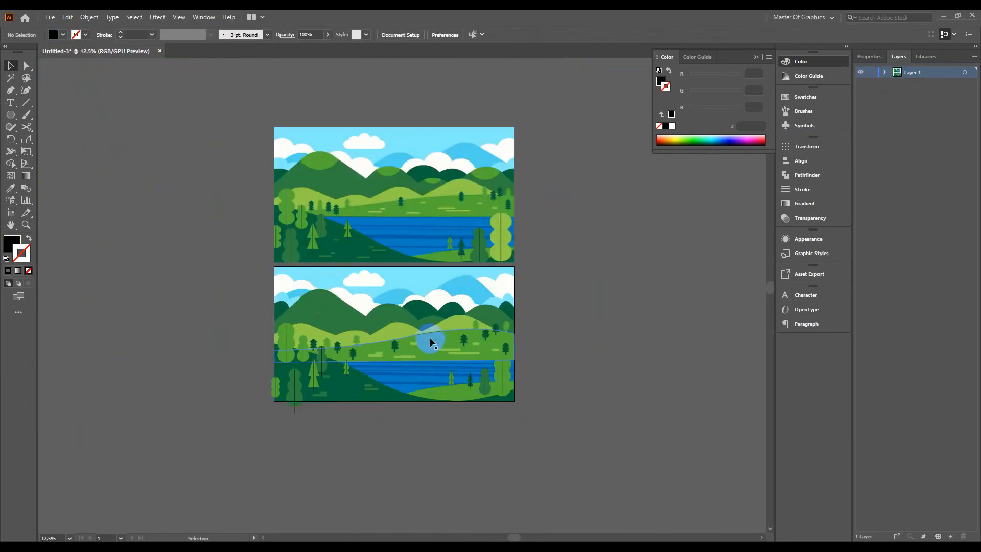